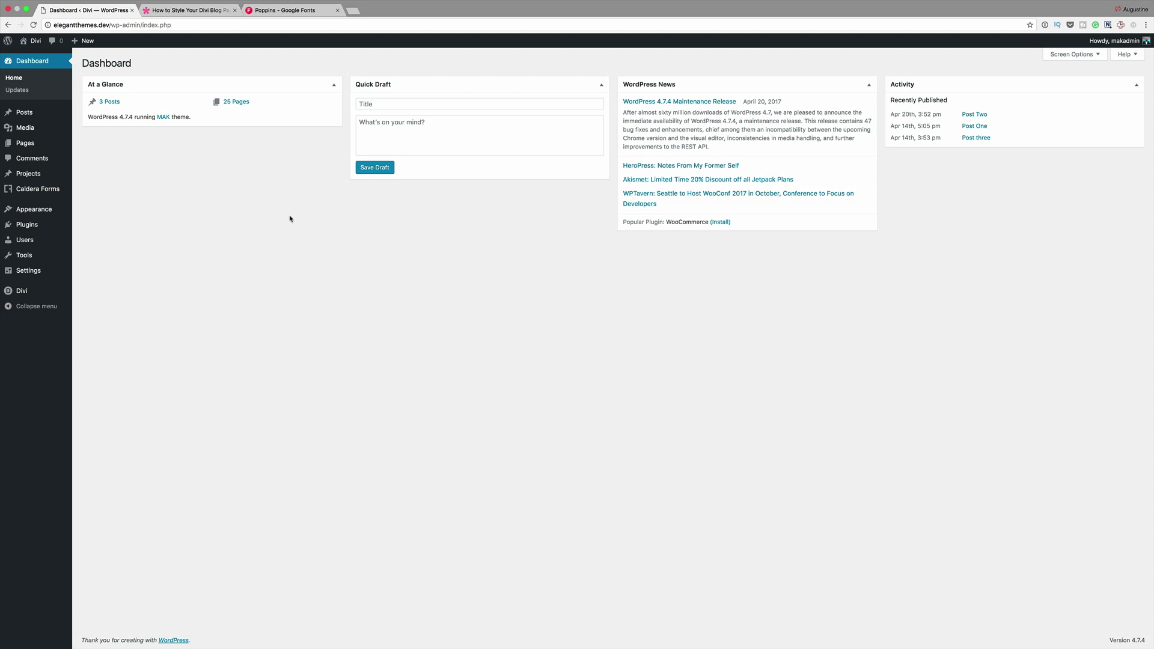
- On the Google Fonts page, keep Poppins regular 400 and semi-bold 600 selected and copy the standard embed link code
{"action": "left_click", "coordinate": [292, 11]}
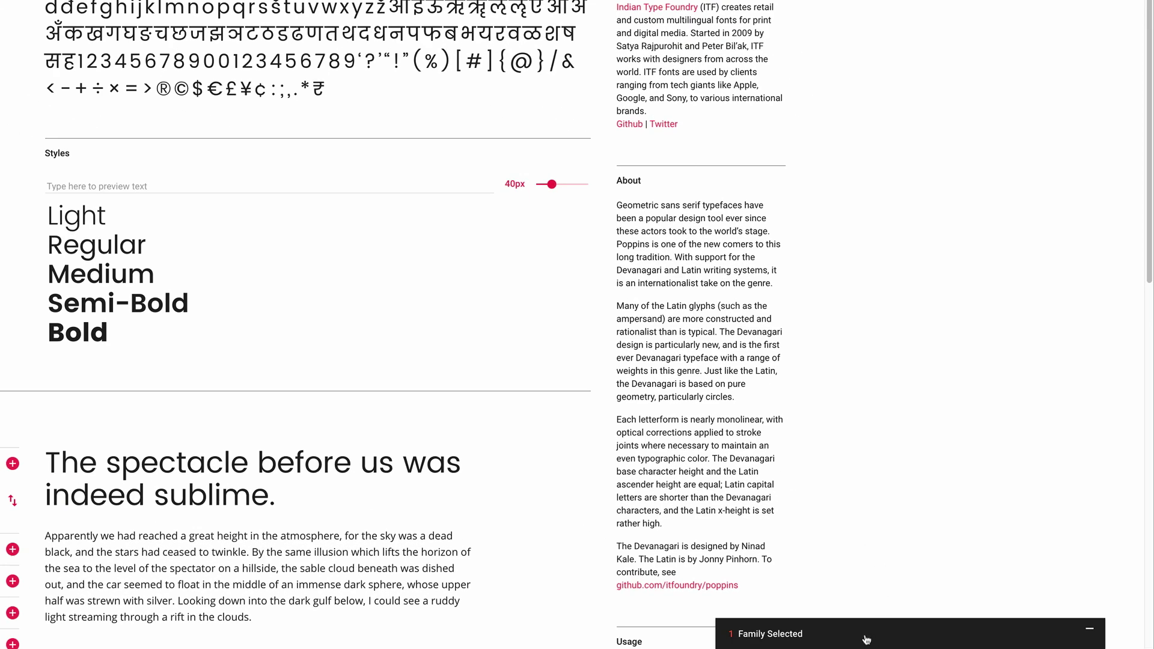
{"action": "left_click", "coordinate": [891, 639]}
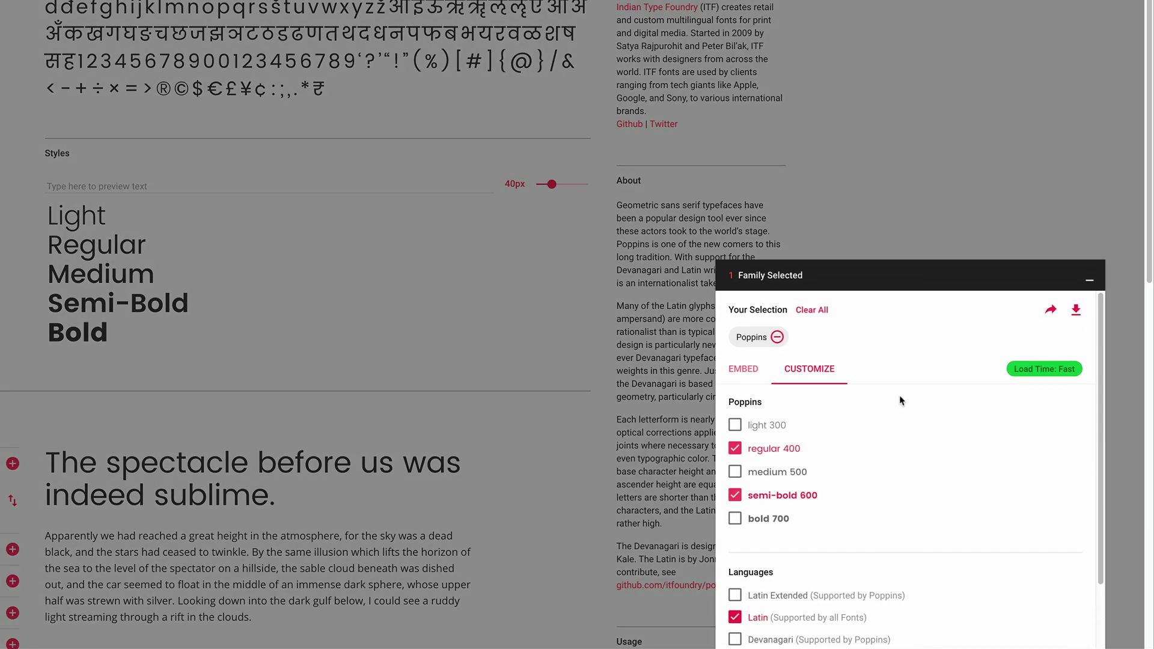
{"action": "left_click", "coordinate": [736, 497]}
{"action": "left_click", "coordinate": [739, 497]}
{"action": "left_click", "coordinate": [744, 373]}
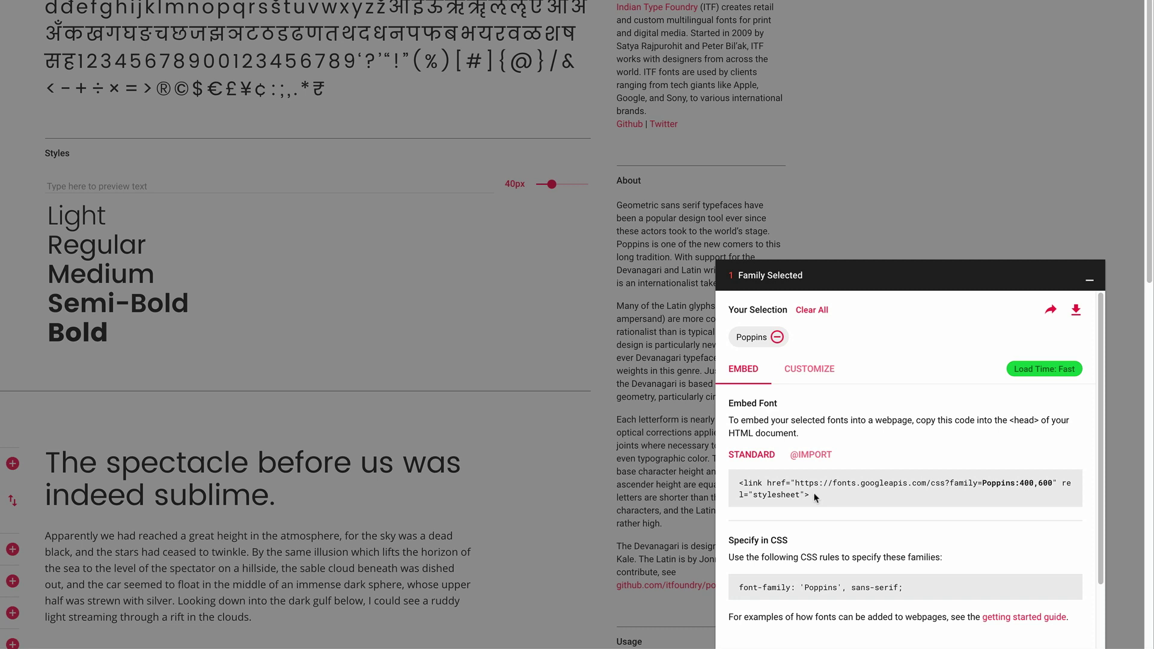
{"action": "left_click", "coordinate": [816, 497]}
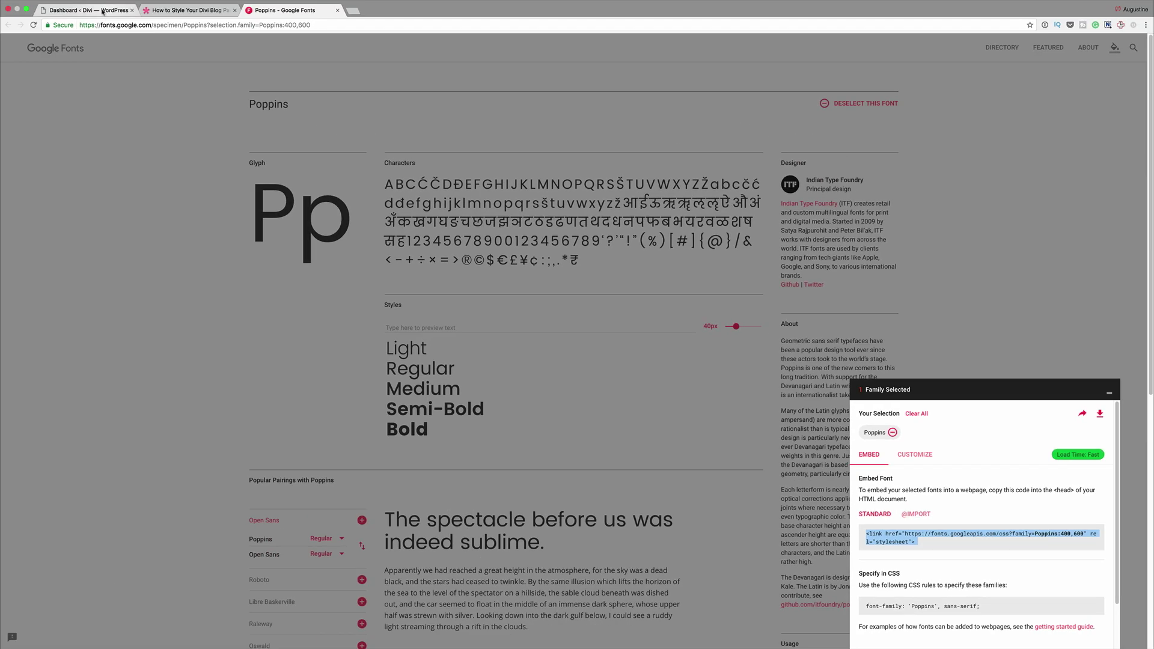
- Back in WordPress, examine the Poppins stylesheet link in the blog's head code within Divi's integration theme options
{"action": "left_click", "coordinate": [103, 11]}
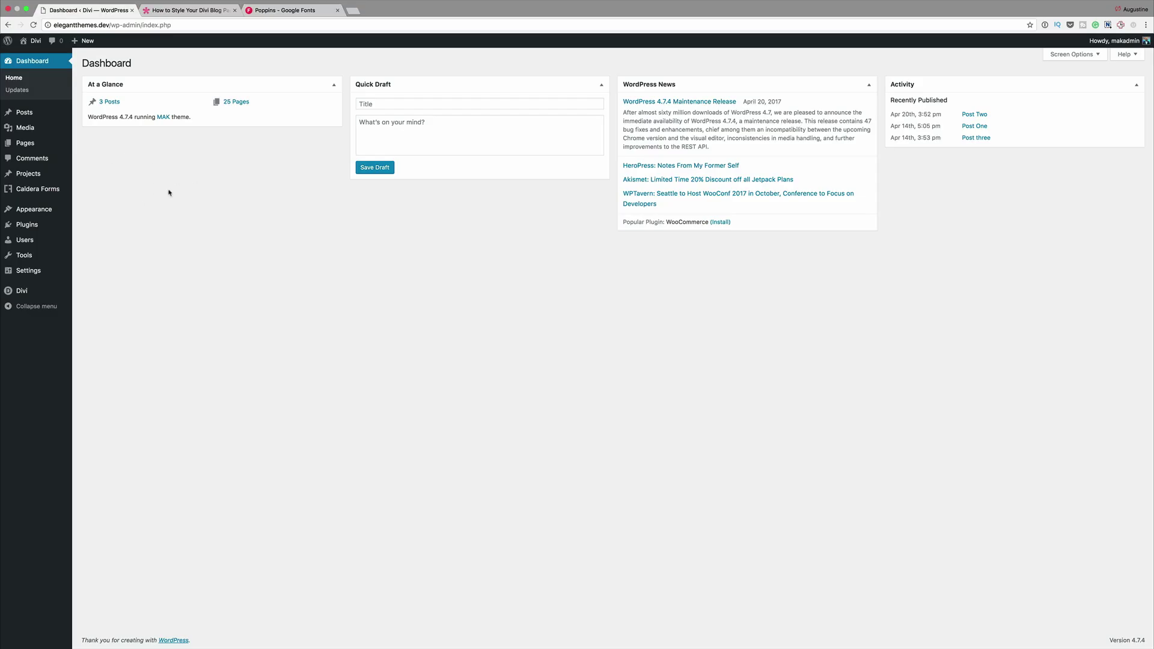
{"action": "mouse_move", "coordinate": [29, 294]}
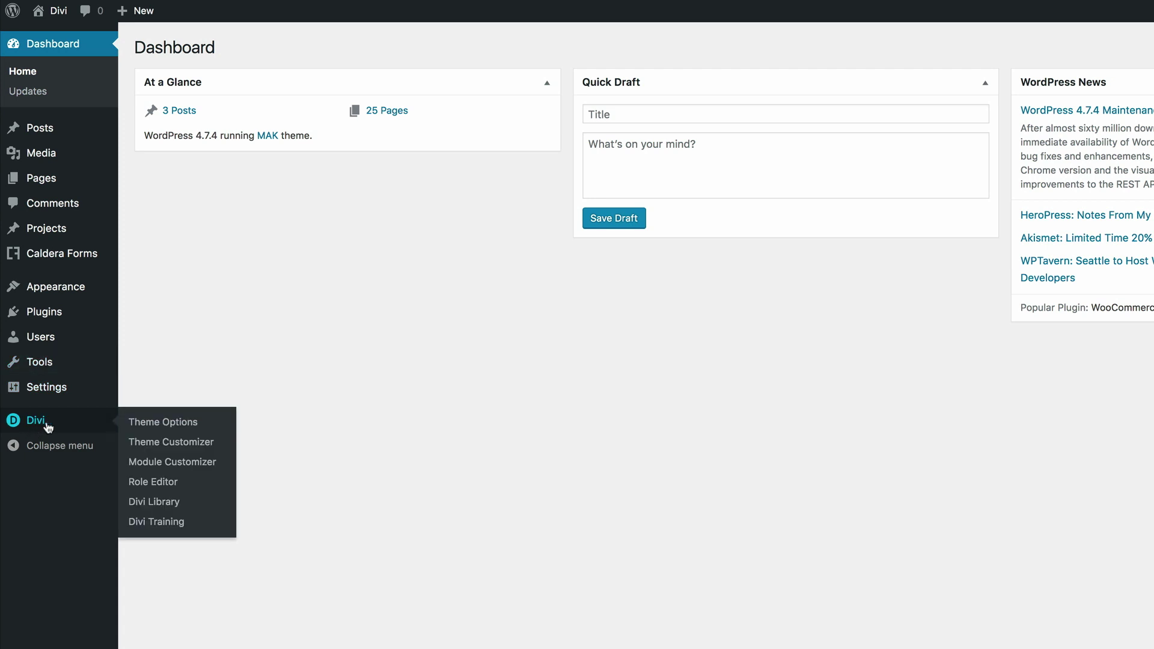
{"action": "left_click", "coordinate": [185, 424]}
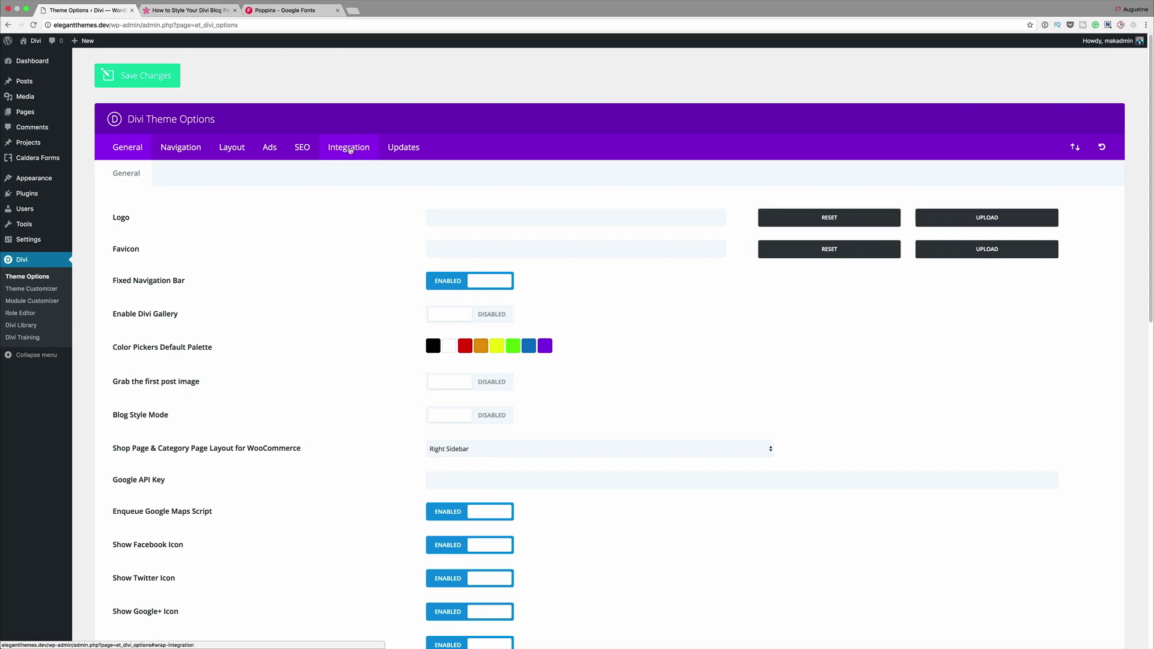
{"action": "left_click", "coordinate": [351, 149]}
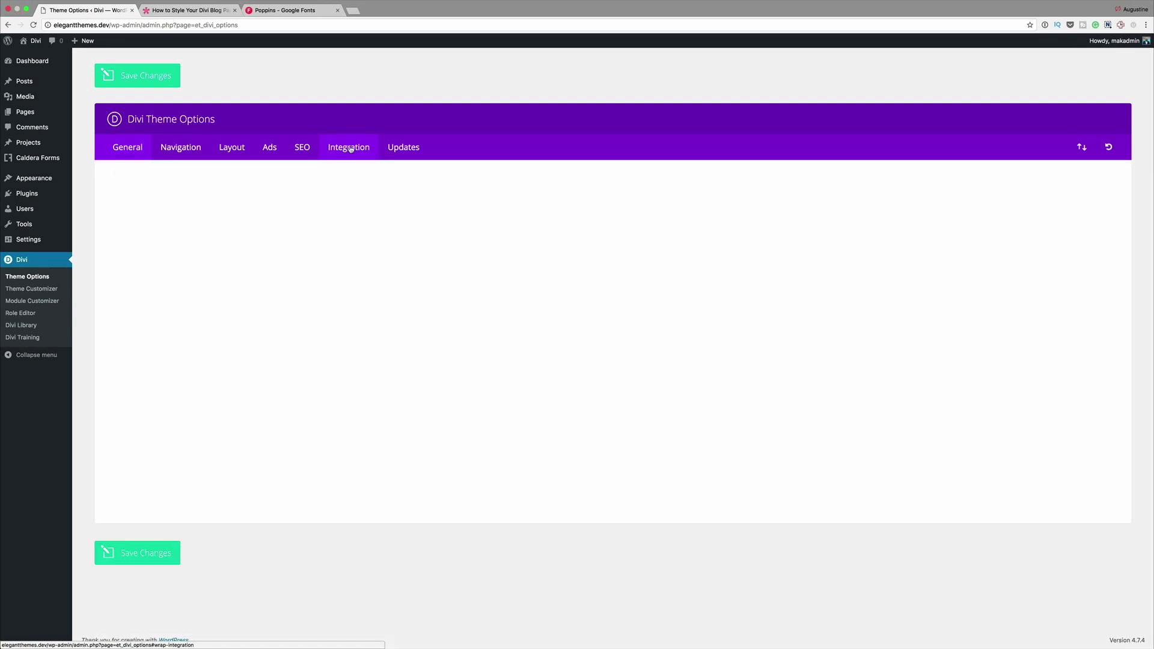
{"action": "left_click_drag", "start_coordinate": [1063, 369], "coordinate": [1063, 562]}
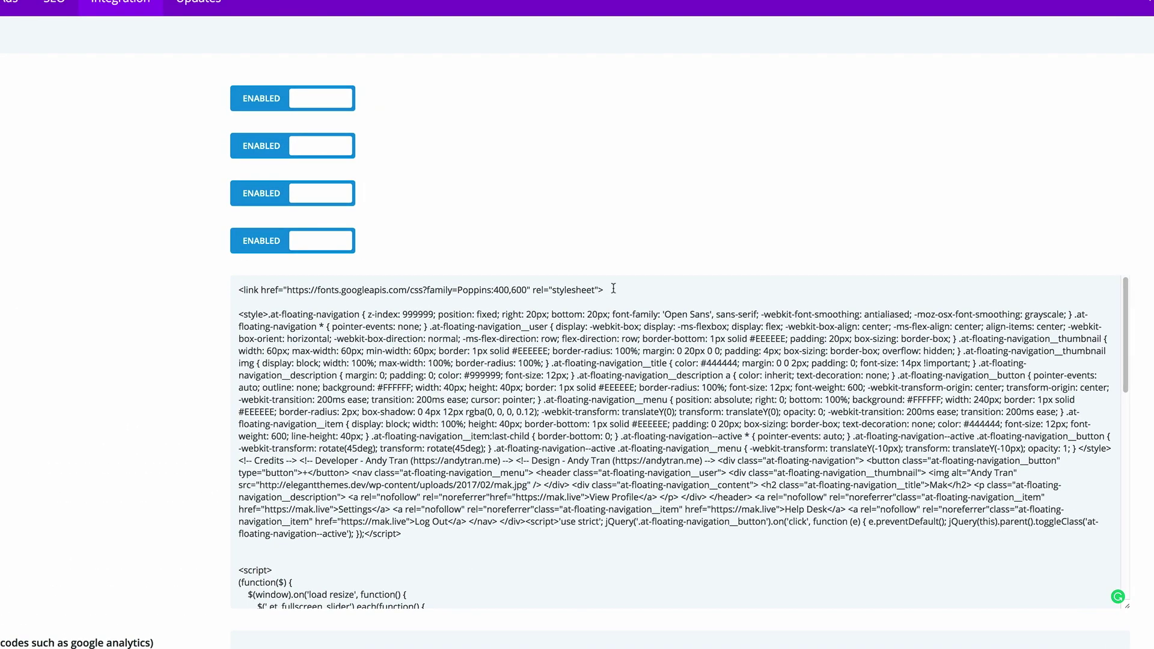
{"action": "left_click_drag", "start_coordinate": [644, 319], "coordinate": [341, 319]}
{"action": "left_click_drag", "start_coordinate": [252, 289], "coordinate": [238, 291]}
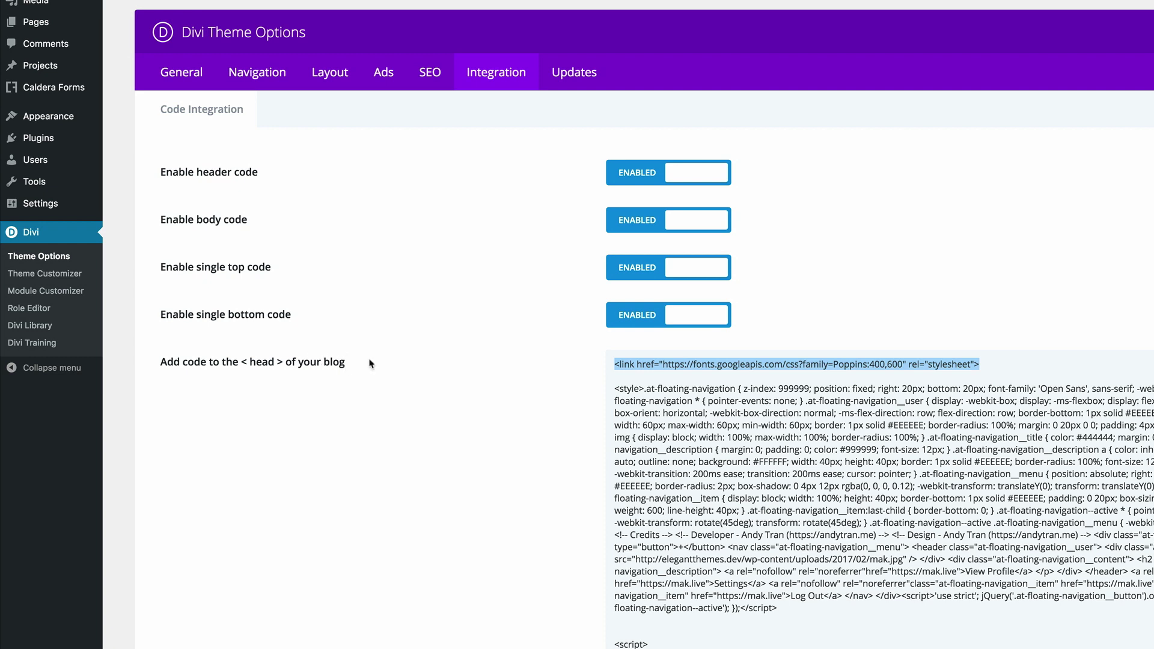
{"action": "scroll", "coordinate": [1054, 268], "scroll_direction": "down", "scroll_amount": 6}
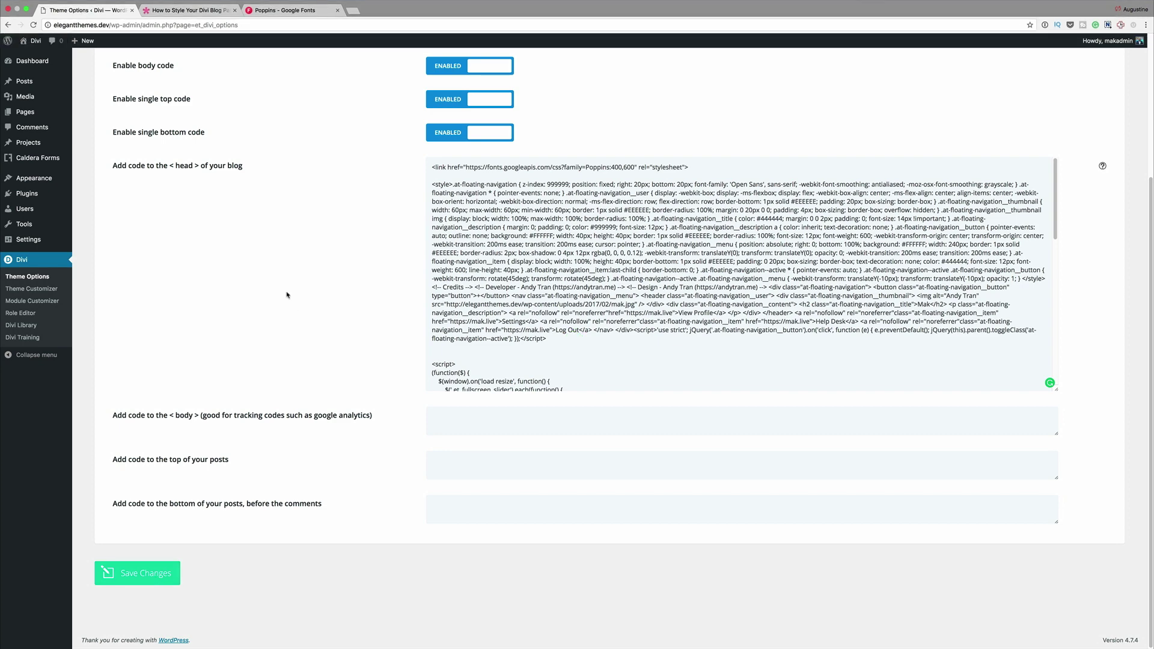
{"action": "scroll", "coordinate": [286, 323], "scroll_direction": "up", "scroll_amount": 5}
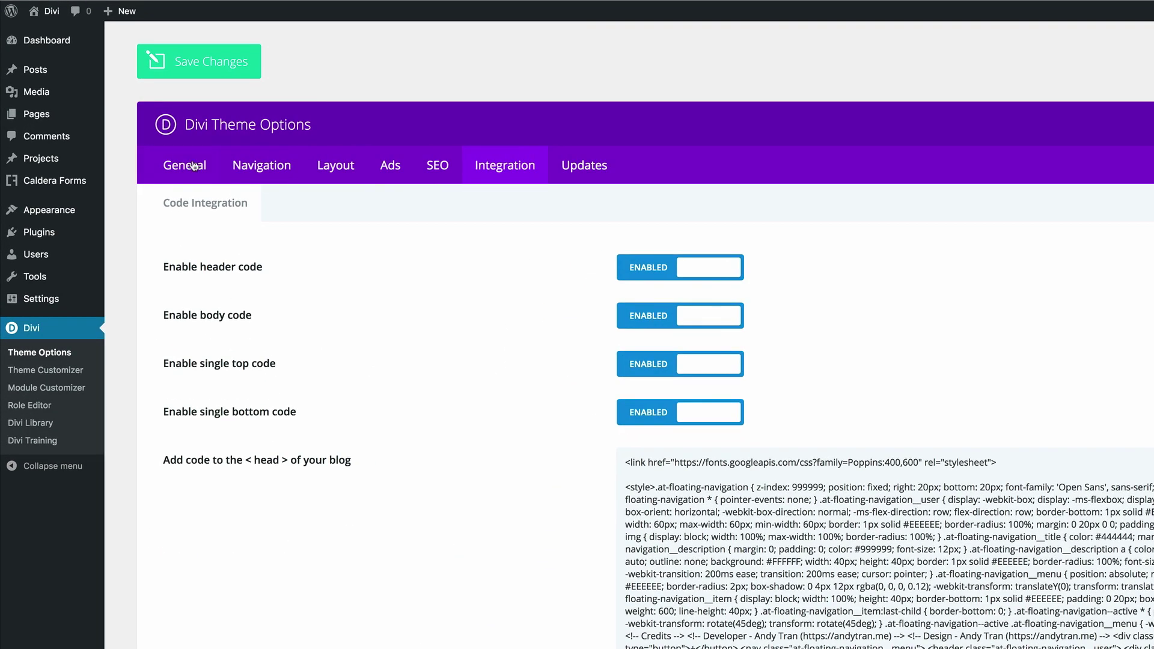
- Add a blank line after the Poppins body font-family rule in Divi's general custom CSS and dismiss the 1Password save-login prompt
{"action": "left_click", "coordinate": [188, 167]}
{"action": "scroll", "coordinate": [457, 385], "scroll_direction": "down", "scroll_amount": 10}
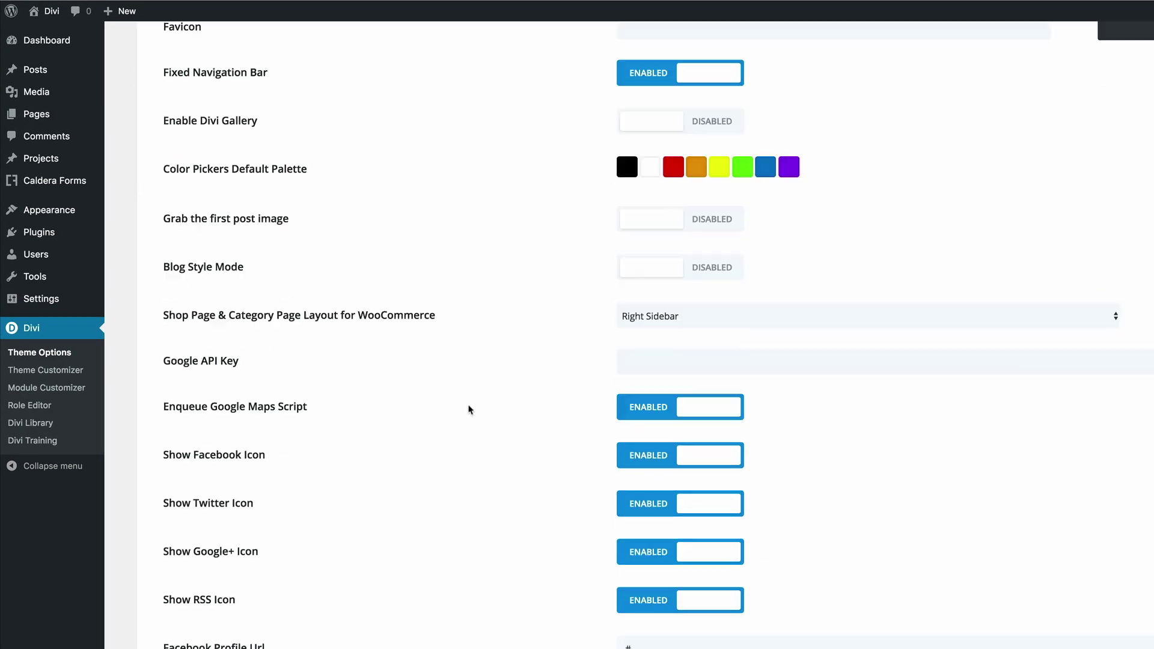
{"action": "scroll", "coordinate": [469, 329], "scroll_direction": "down", "scroll_amount": 10}
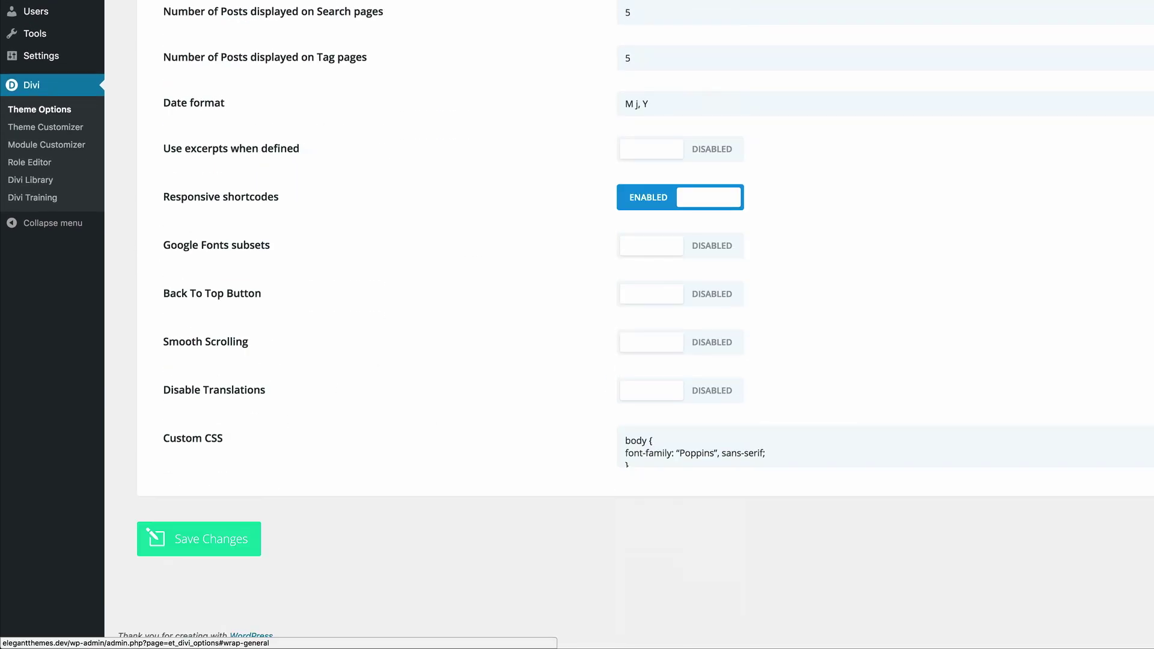
{"action": "left_click_drag", "start_coordinate": [1118, 467], "coordinate": [1129, 570]}
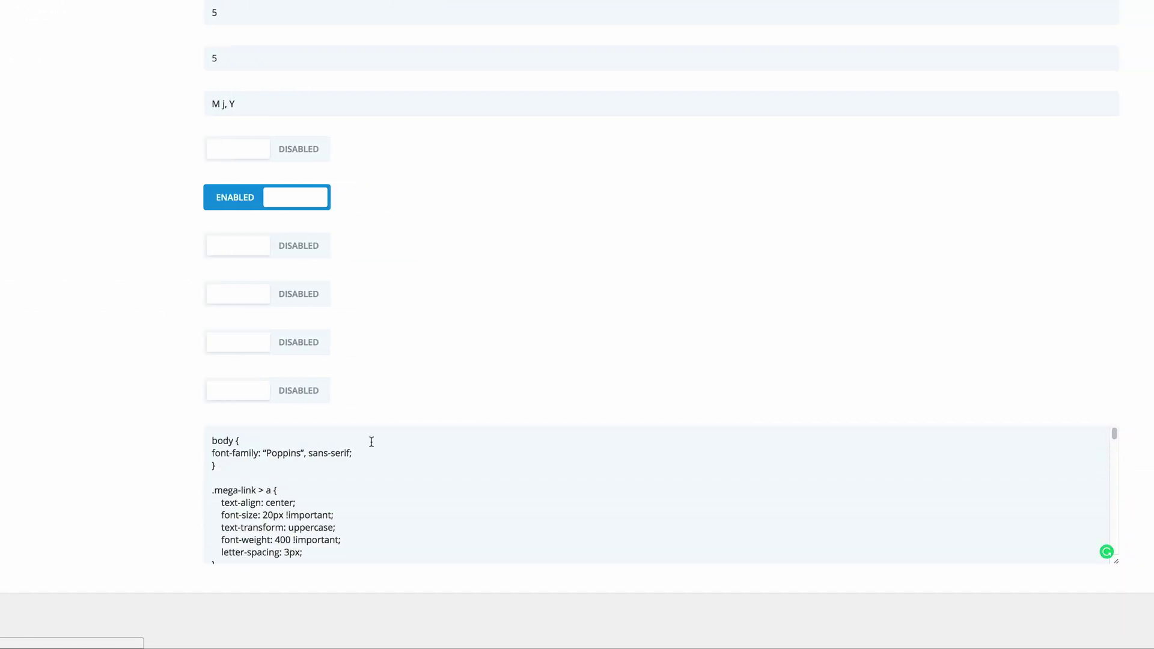
{"action": "left_click_drag", "start_coordinate": [218, 467], "coordinate": [208, 443]}
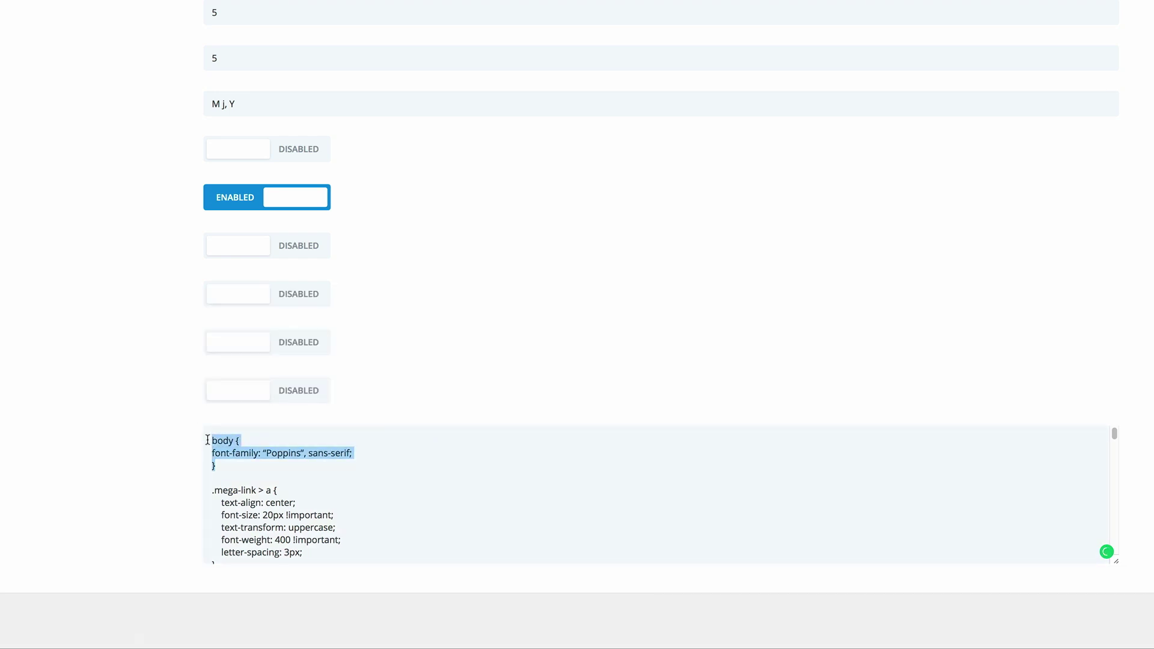
{"action": "key", "text": "Right"}
{"action": "key", "text": "Return"}
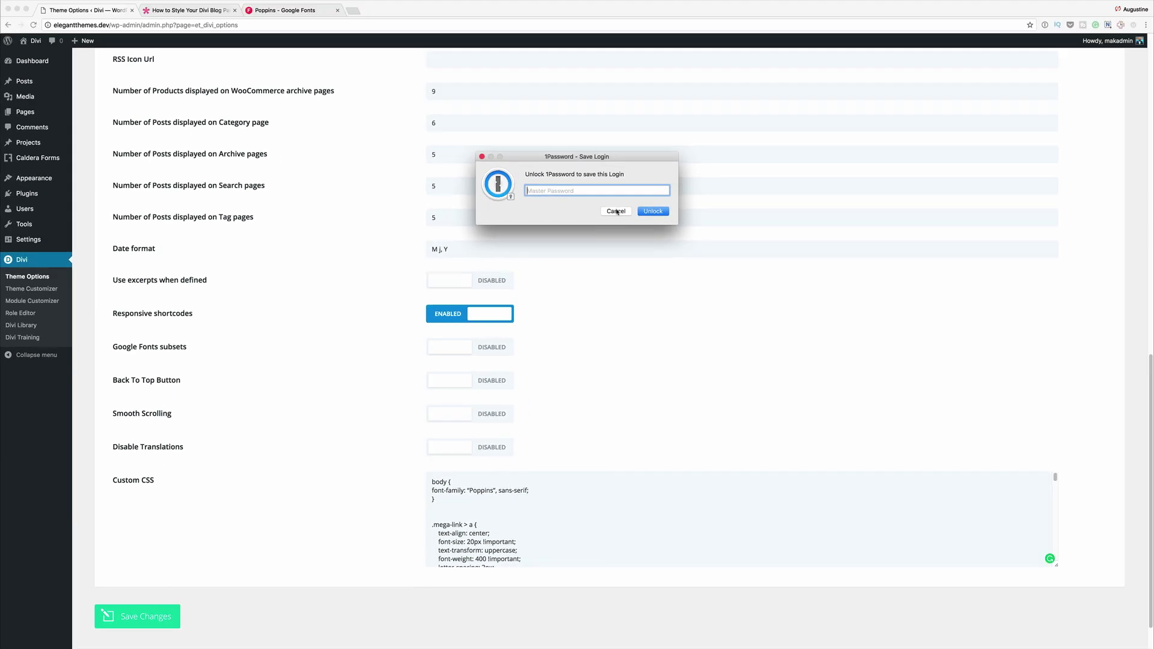
{"action": "left_click", "coordinate": [616, 211]}
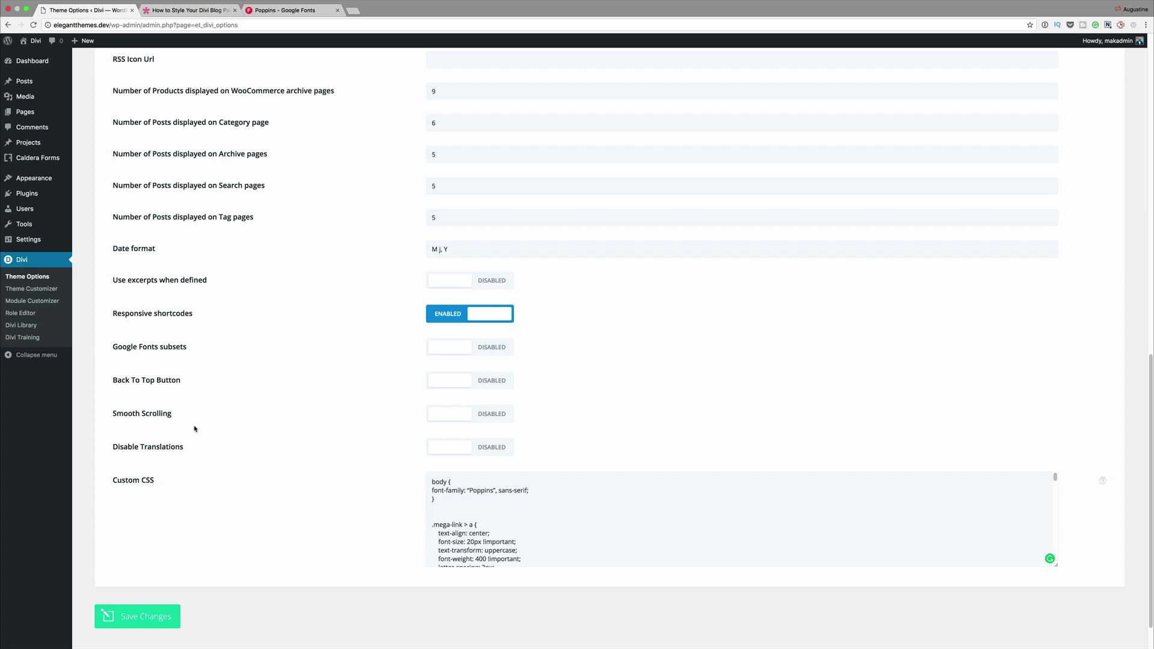
- Create a new page titled "Our Blog" and enable the Divi Builder for it
{"action": "mouse_move", "coordinate": [9, 112]}
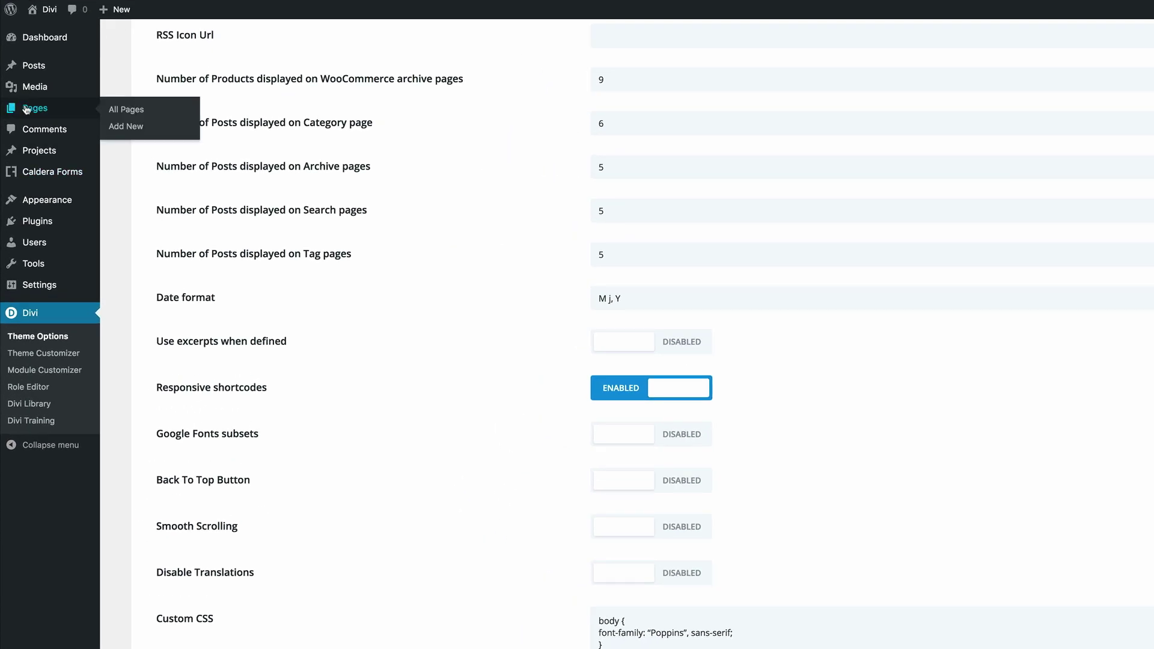
{"action": "left_click", "coordinate": [133, 128]}
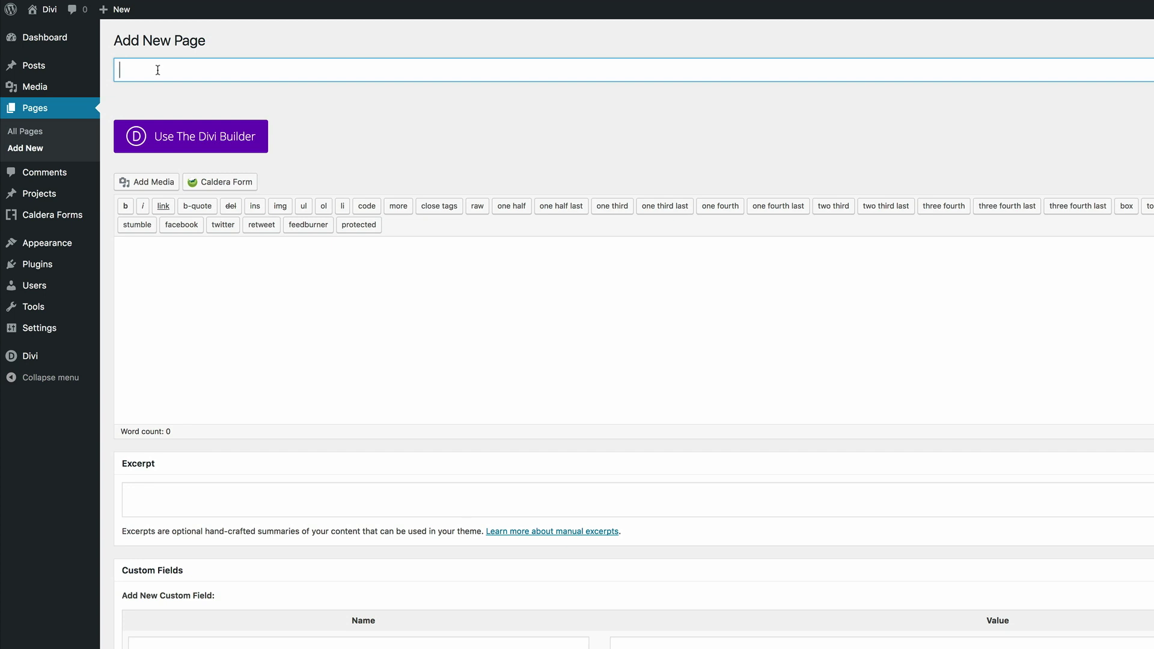
{"action": "type", "text": "Our Blog"}
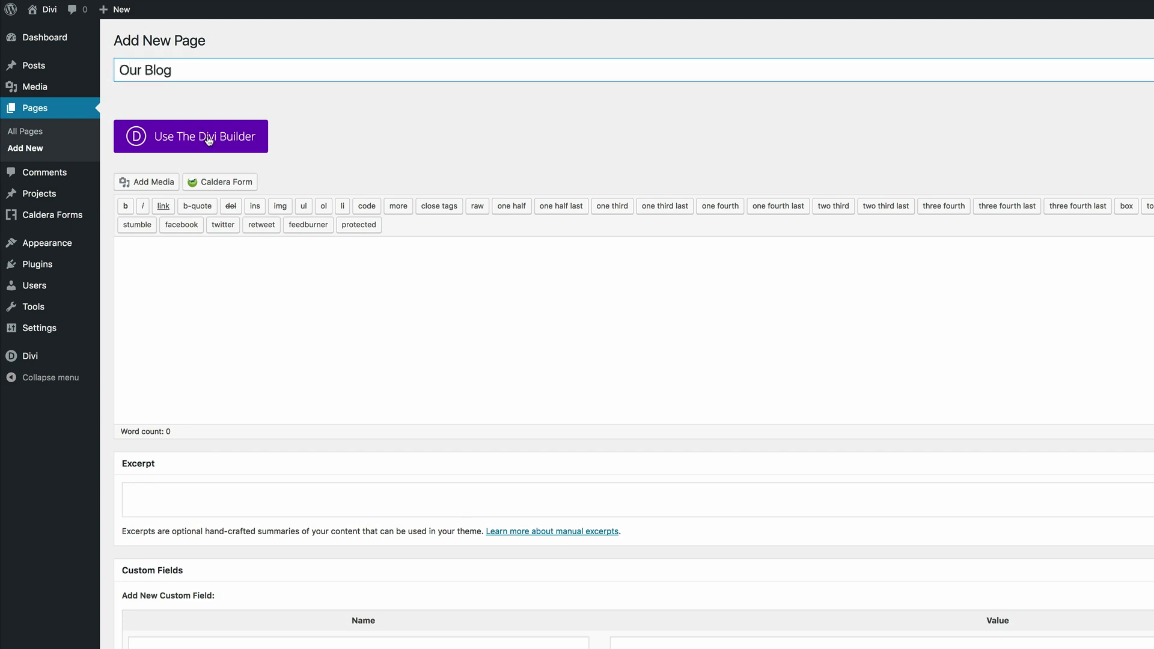
{"action": "left_click", "coordinate": [208, 140]}
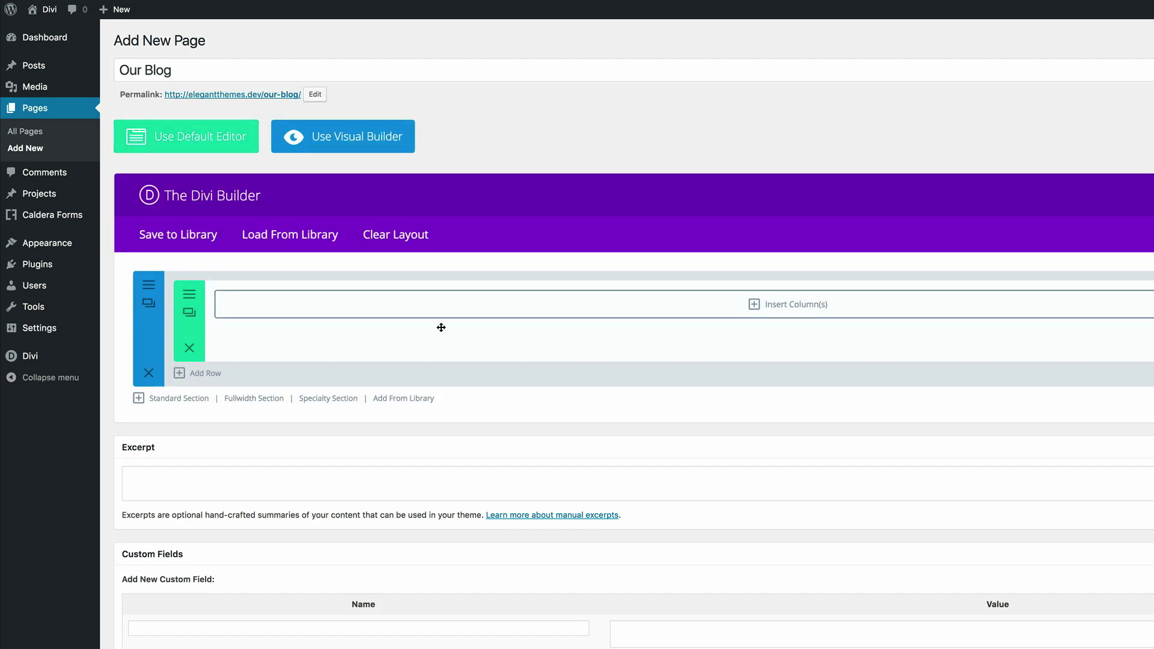
- Add a fullwidth section below the standard section and insert a Fullwidth Header module in it
{"action": "left_click", "coordinate": [253, 399]}
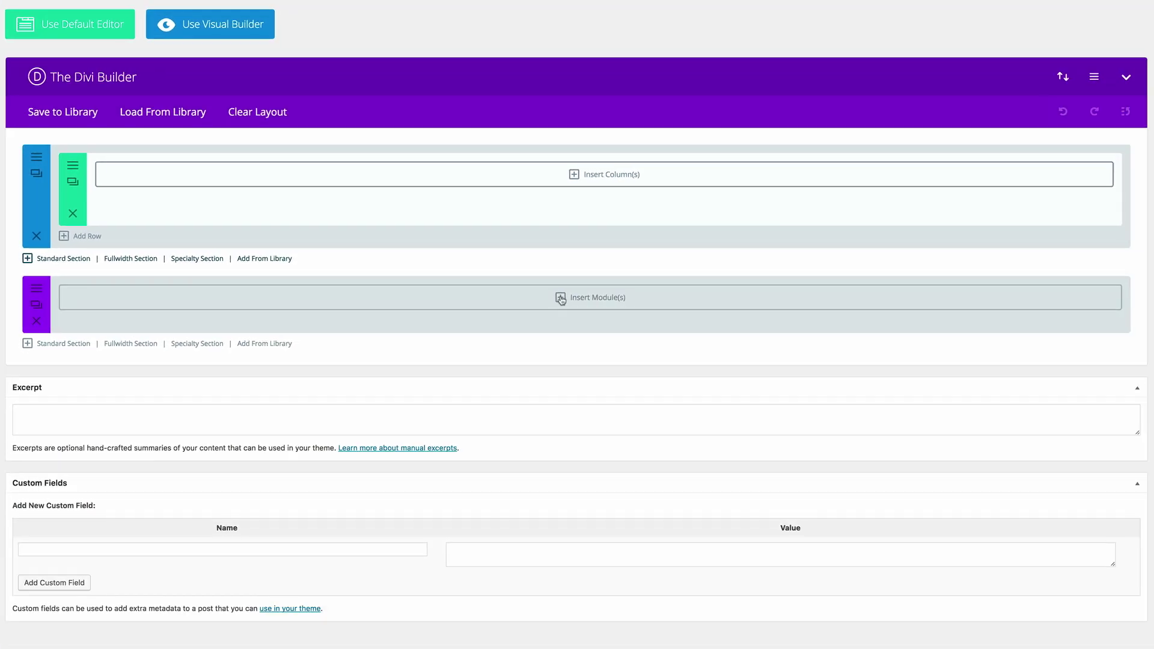
{"action": "left_click", "coordinate": [560, 299]}
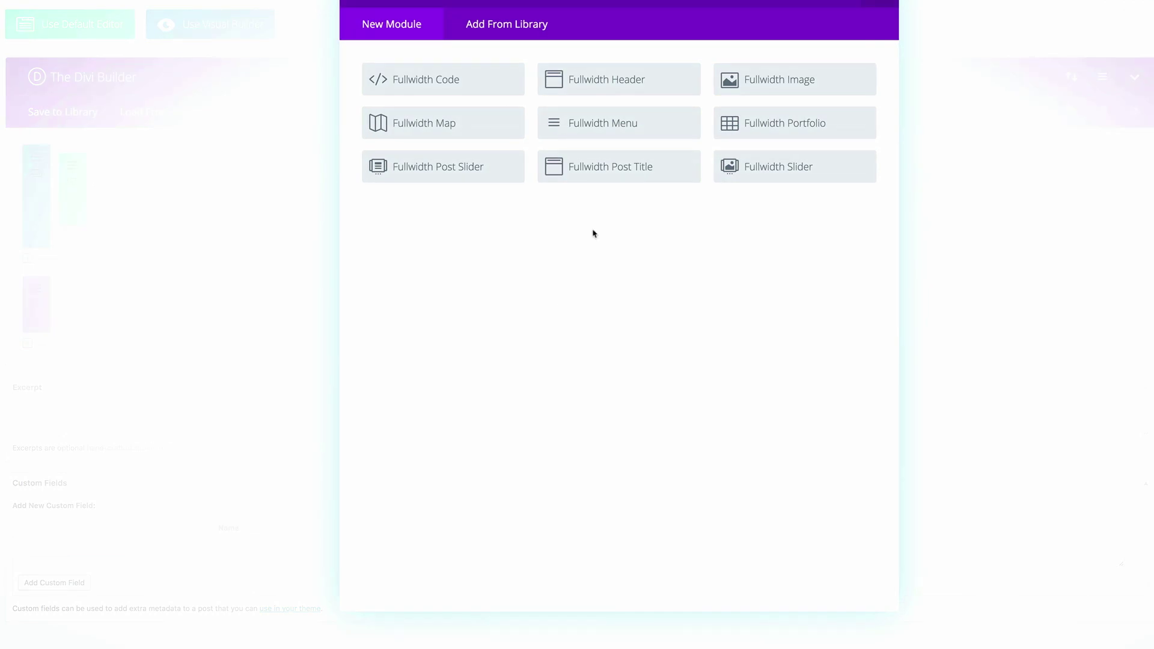
{"action": "left_click", "coordinate": [593, 80]}
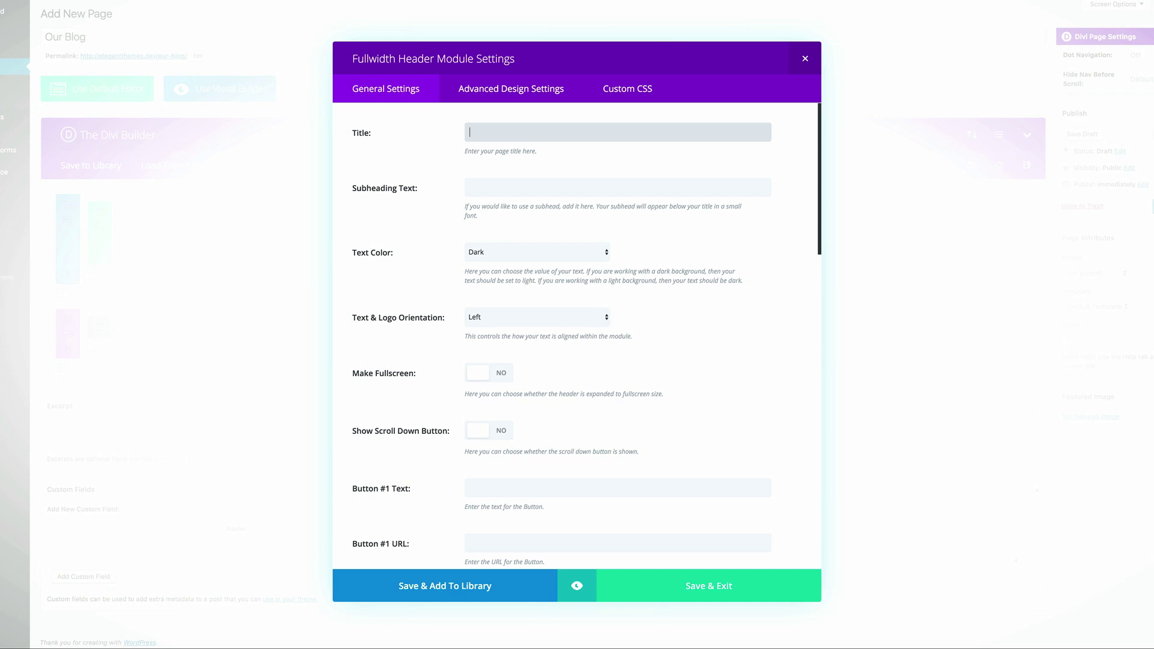
- Title the header "Elegant Themes Blog" with the subheading "Stay up to dates with our news and tutorials" and set text orientation to Center
{"action": "type", "text": "Elegant Themes Blog"}
{"action": "left_click", "coordinate": [579, 184]}
{"action": "type", "text": "S"}
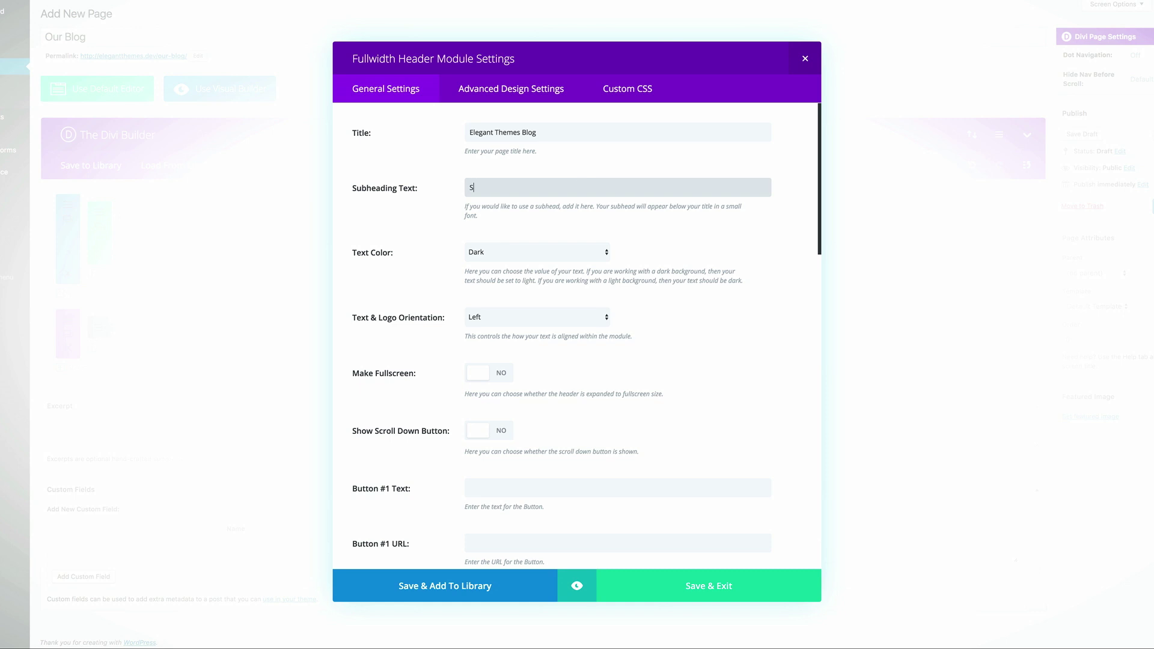
{"action": "type", "text": "tay up to dates with our news and tutorials"}
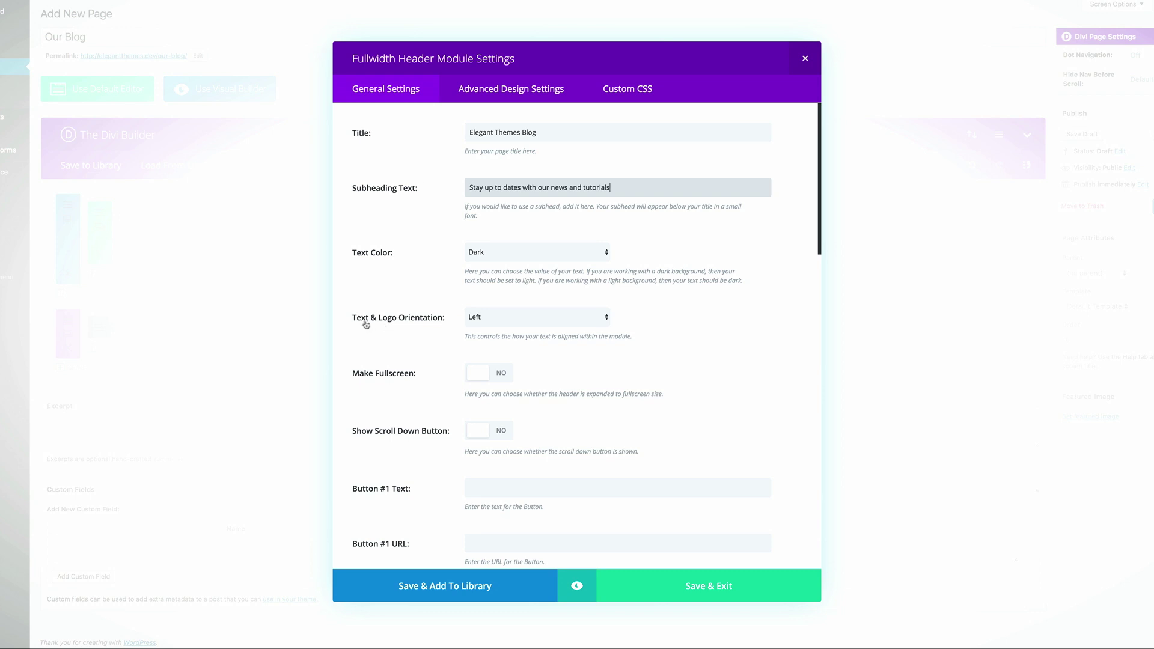
{"action": "left_click", "coordinate": [461, 322]}
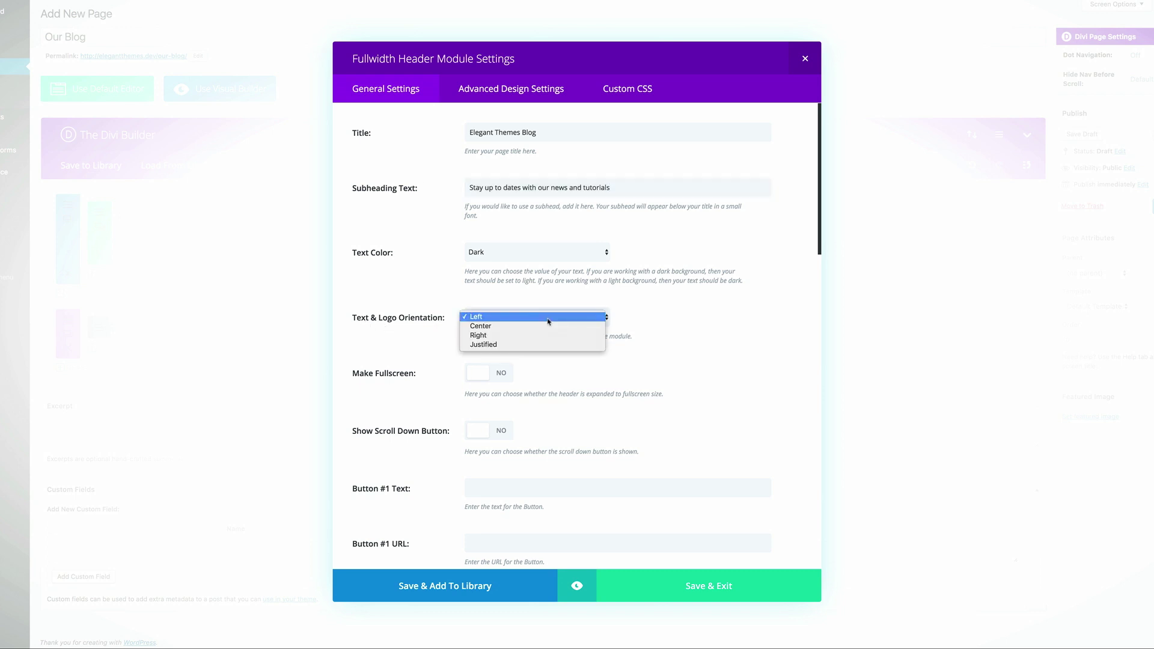
{"action": "left_click", "coordinate": [541, 326]}
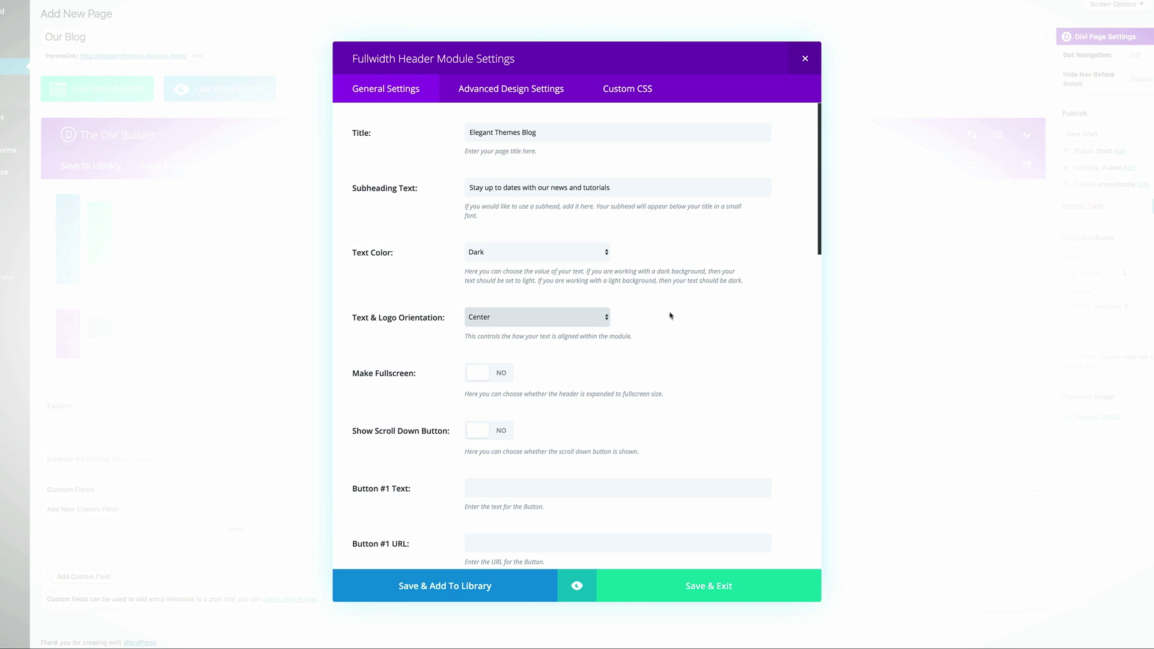
- In the header's advanced design settings, give the title a near-black font color and a font size of 35px
{"action": "left_click", "coordinate": [531, 90]}
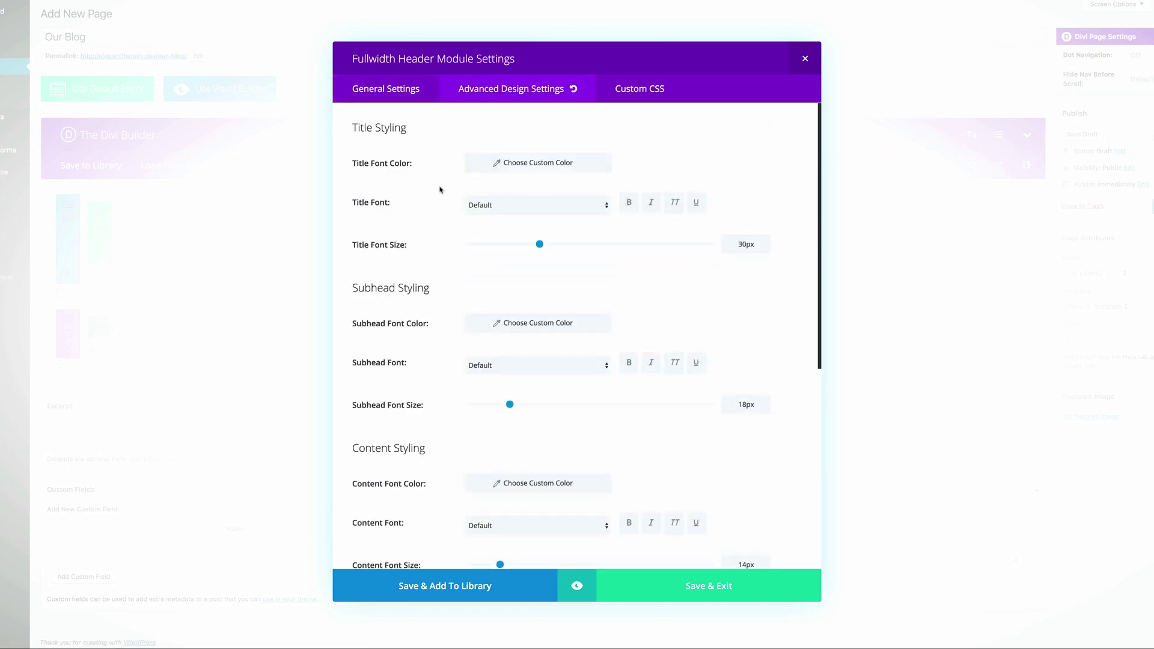
{"action": "left_click", "coordinate": [502, 169]}
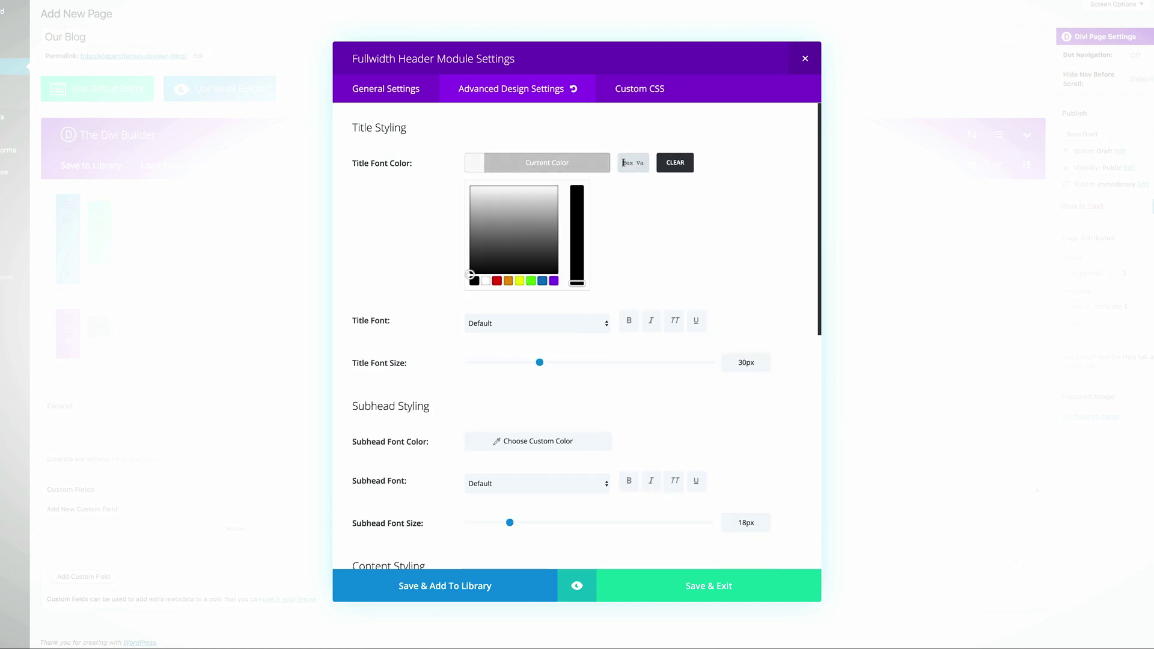
{"action": "left_click", "coordinate": [482, 183]}
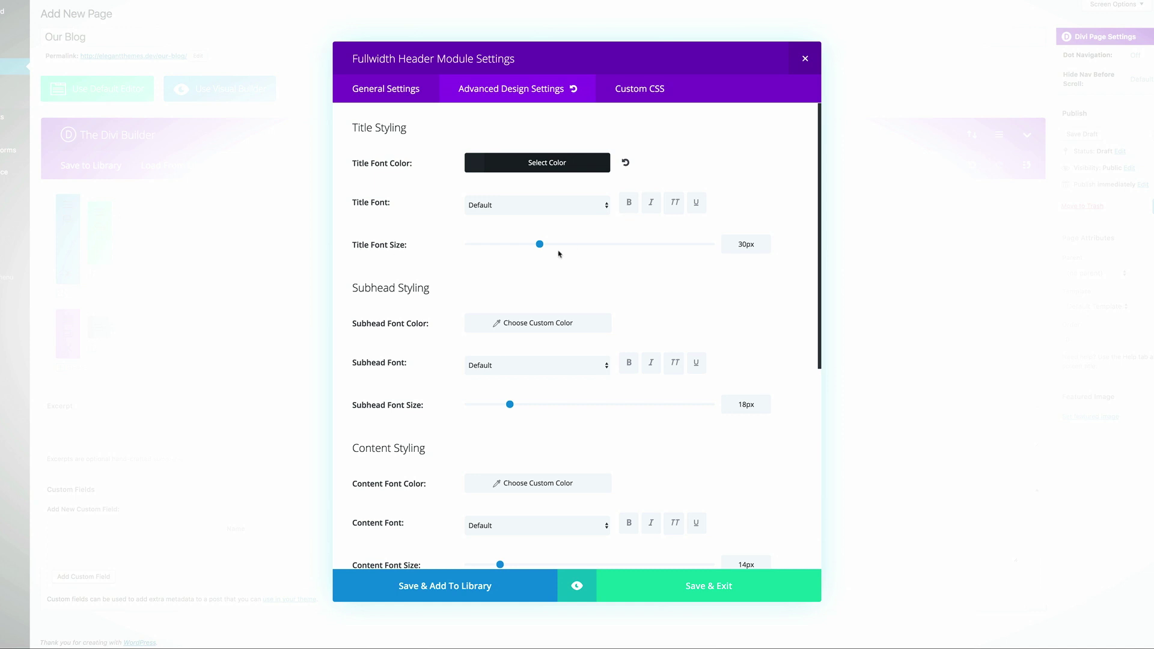
{"action": "left_click_drag", "start_coordinate": [540, 245], "coordinate": [552, 246]}
- Set the header's subhead font color to the slate gray hex value and its font size to 20px
{"action": "left_click", "coordinate": [474, 325]}
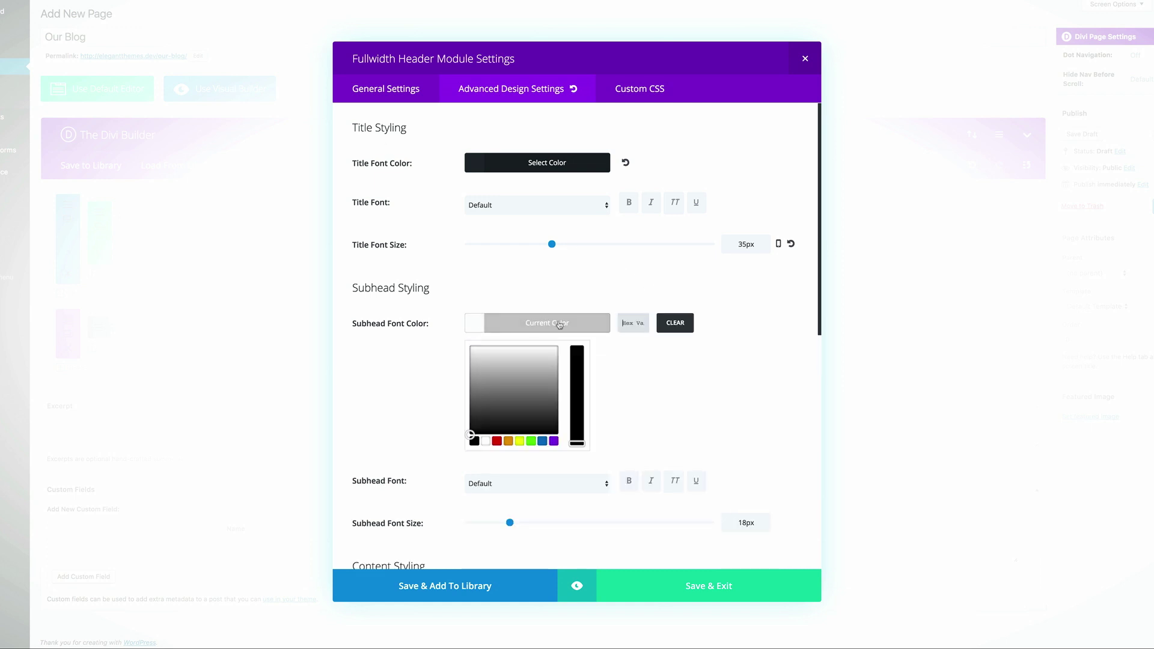
{"action": "left_click", "coordinate": [626, 323]}
{"action": "key", "text": "ctrl+v"}
{"action": "scroll", "coordinate": [670, 399], "scroll_direction": "down", "scroll_amount": 2}
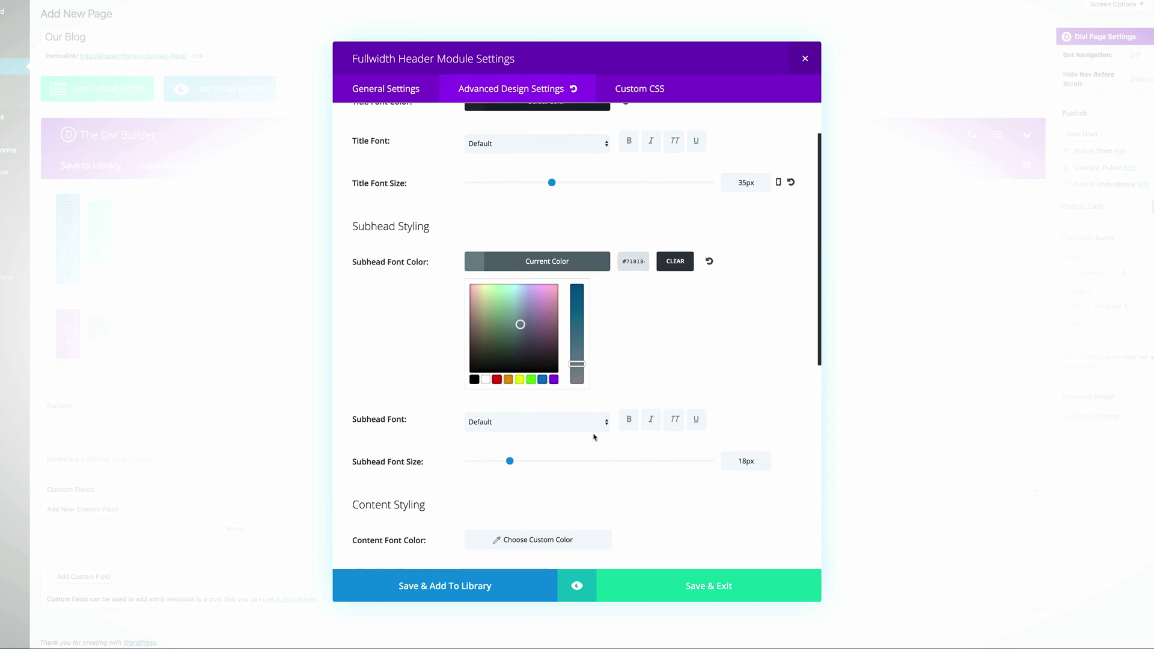
{"action": "left_click_drag", "start_coordinate": [511, 462], "coordinate": [515, 462]}
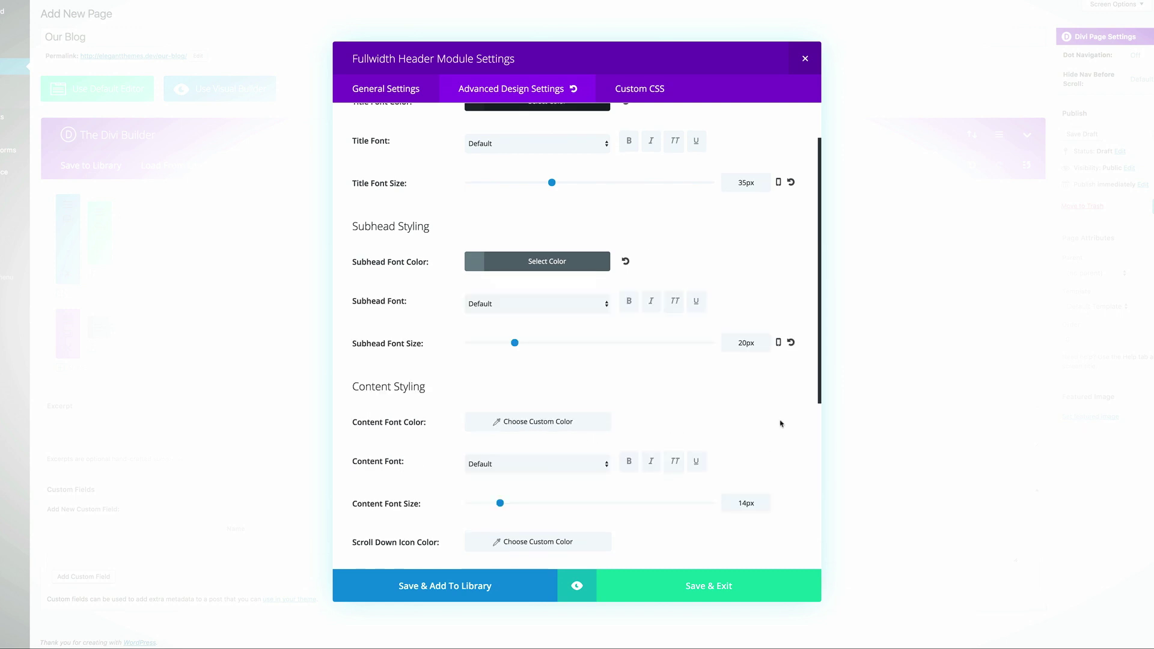
- Save the Fullwidth Header module's settings and delete the empty standard section above it
{"action": "scroll", "coordinate": [781, 422], "scroll_direction": "down", "scroll_amount": 3}
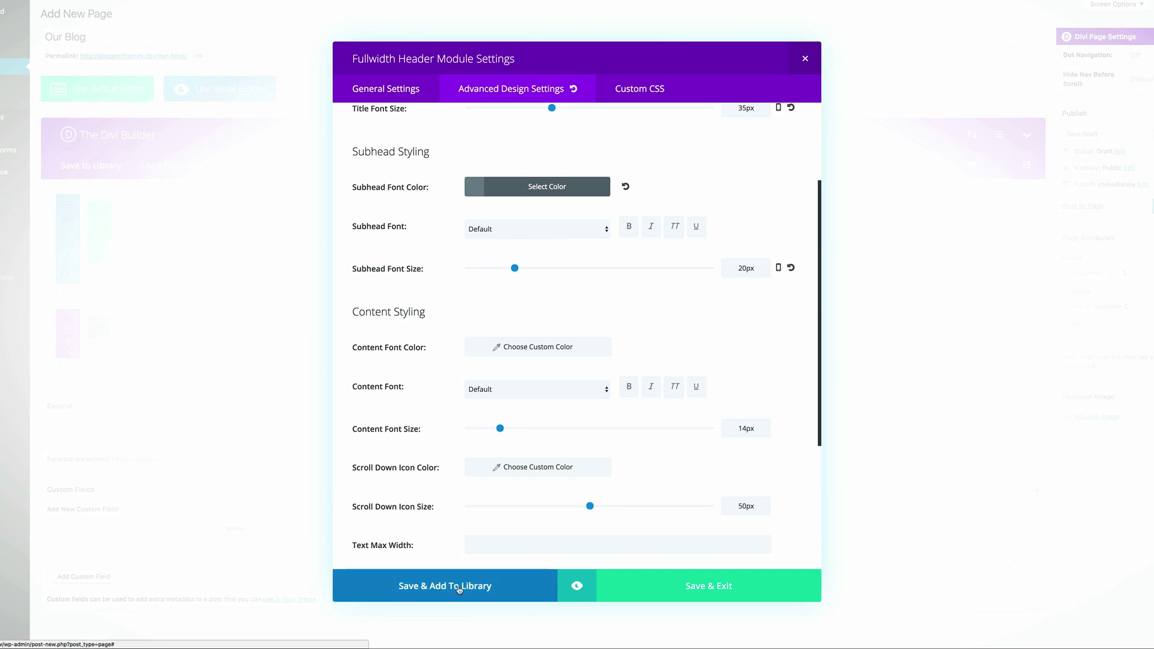
{"action": "left_click", "coordinate": [716, 588]}
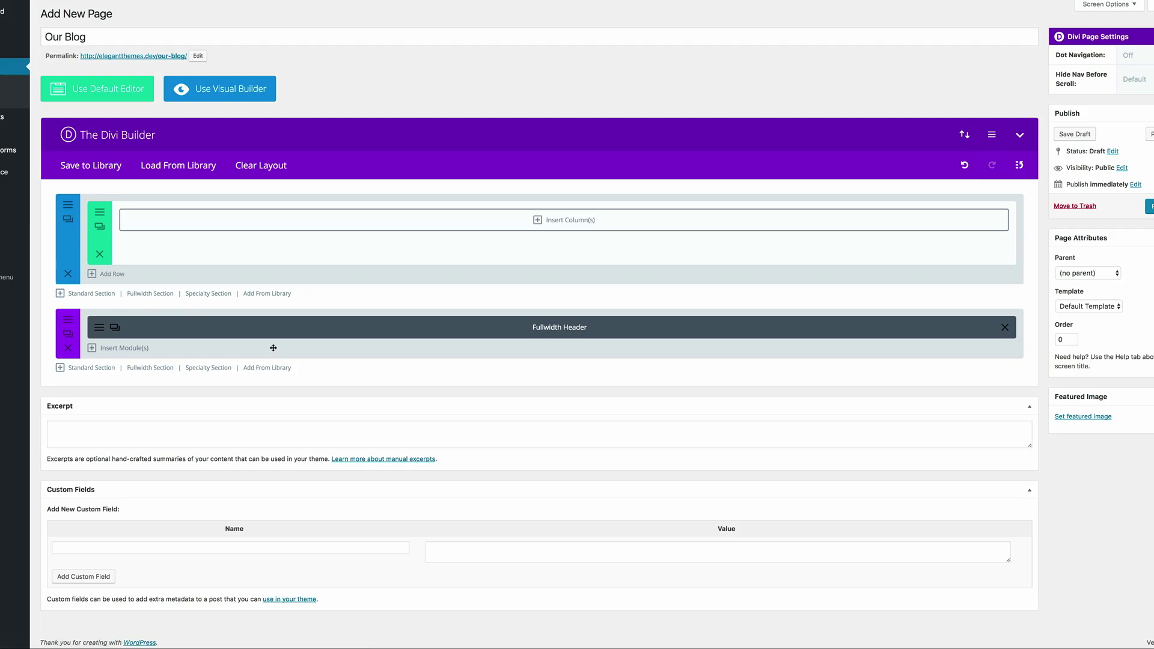
{"action": "left_click", "coordinate": [68, 273]}
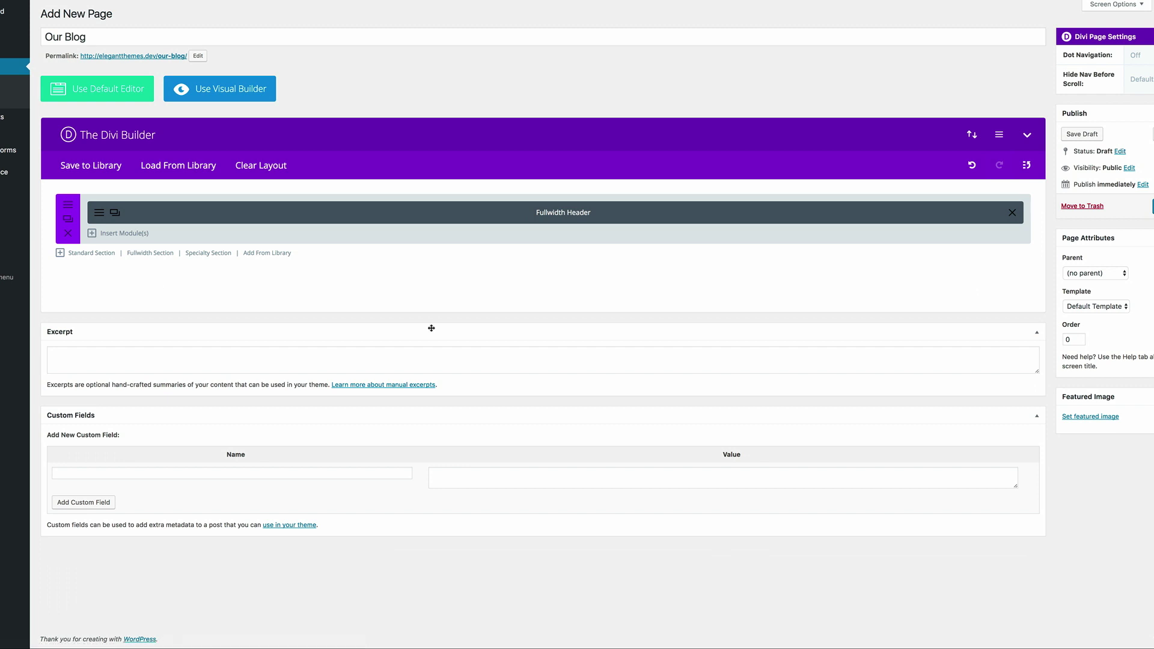
- Add a standard section below the fullwidth header section and give its row a single full-width column
{"action": "left_click", "coordinate": [107, 253]}
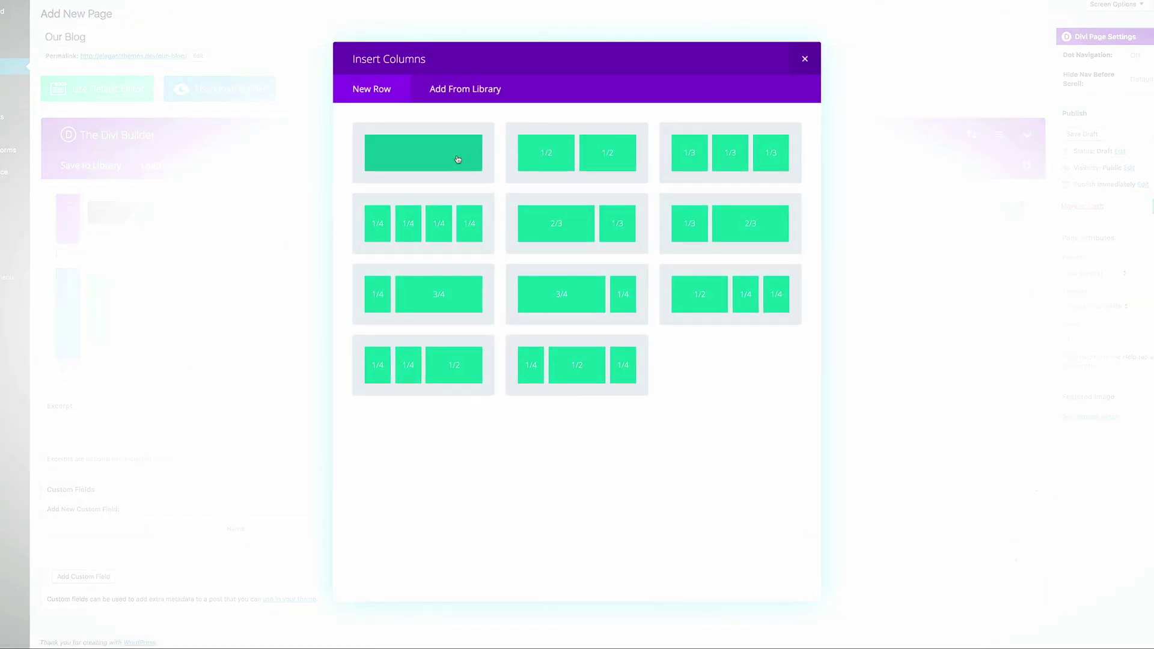
{"action": "left_click", "coordinate": [456, 154]}
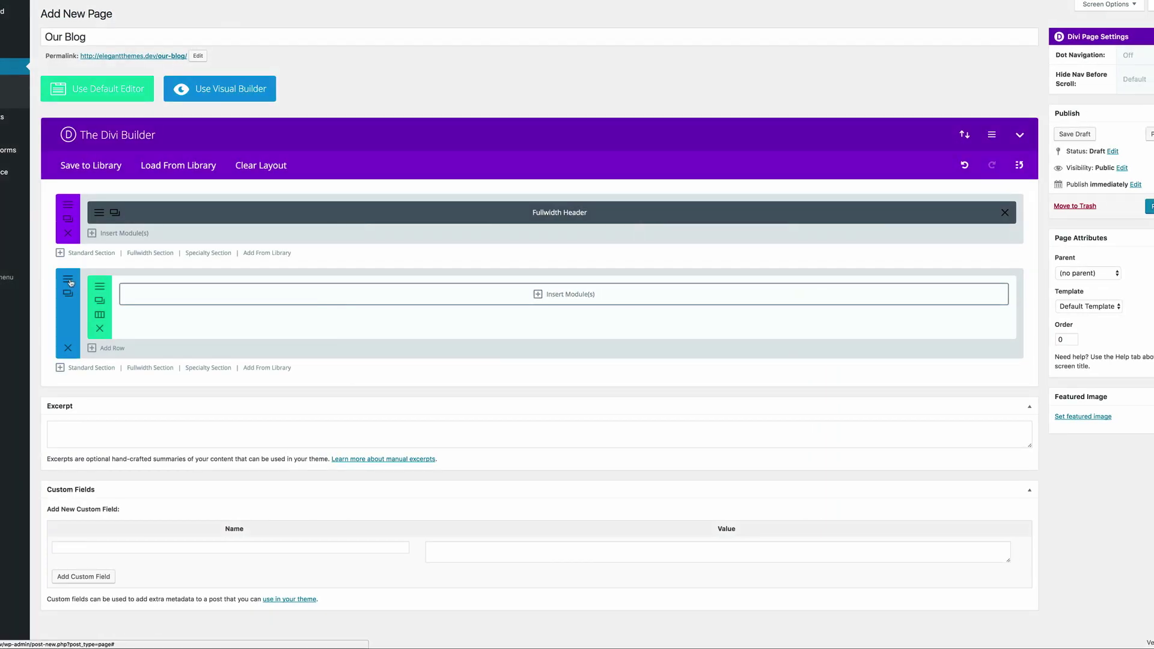
- Set the new section's custom top padding to 0, fill in its bottom padding too, and save the section settings
{"action": "left_click", "coordinate": [69, 281]}
{"action": "scroll", "coordinate": [419, 444], "scroll_direction": "down", "scroll_amount": 3}
{"action": "scroll", "coordinate": [419, 443], "scroll_direction": "down", "scroll_amount": 5}
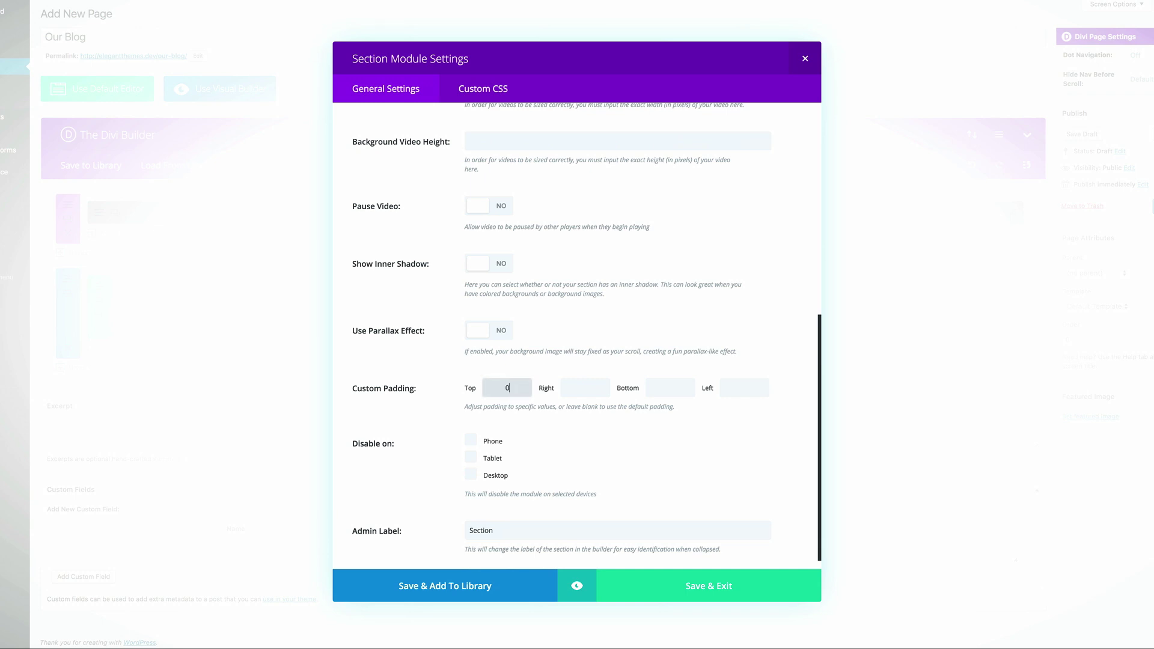
{"action": "left_click", "coordinate": [668, 387]}
{"action": "left_click", "coordinate": [724, 593]}
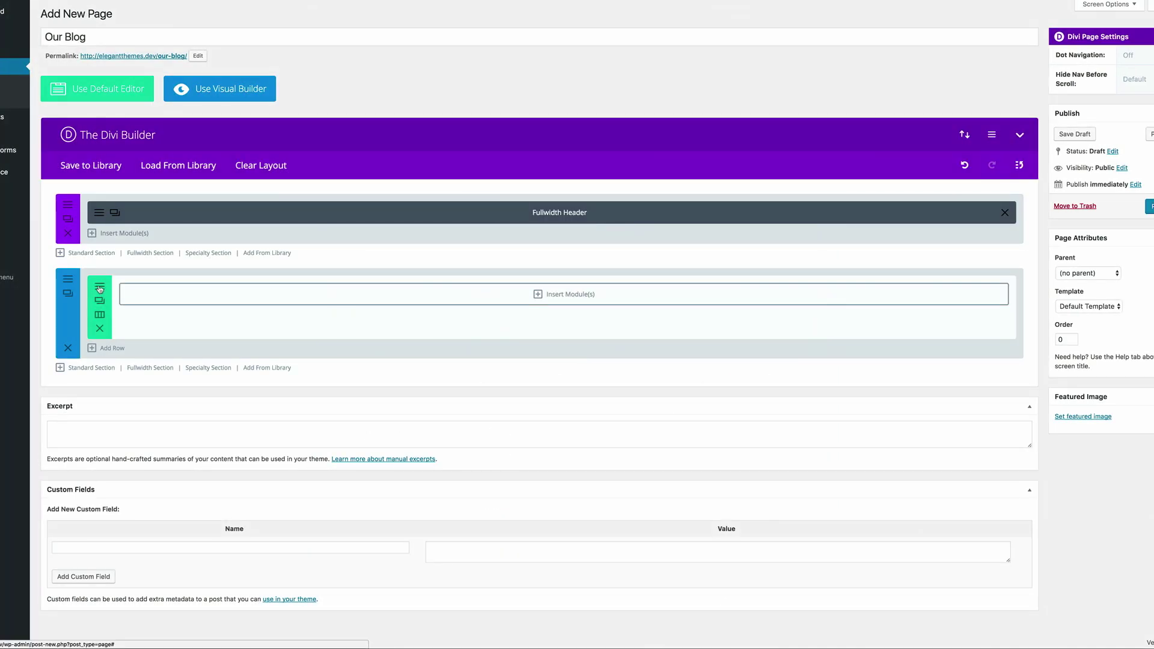
- In the new section's row settings, set the custom top and bottom padding to 0
{"action": "left_click", "coordinate": [100, 290]}
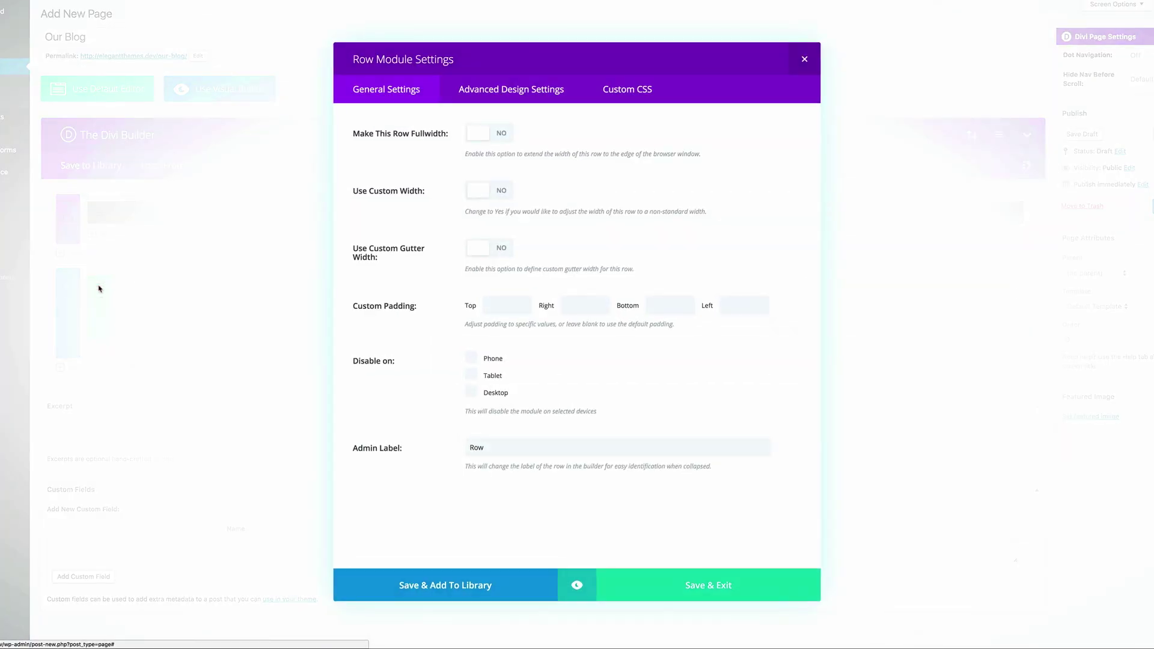
{"action": "left_click", "coordinate": [503, 297]}
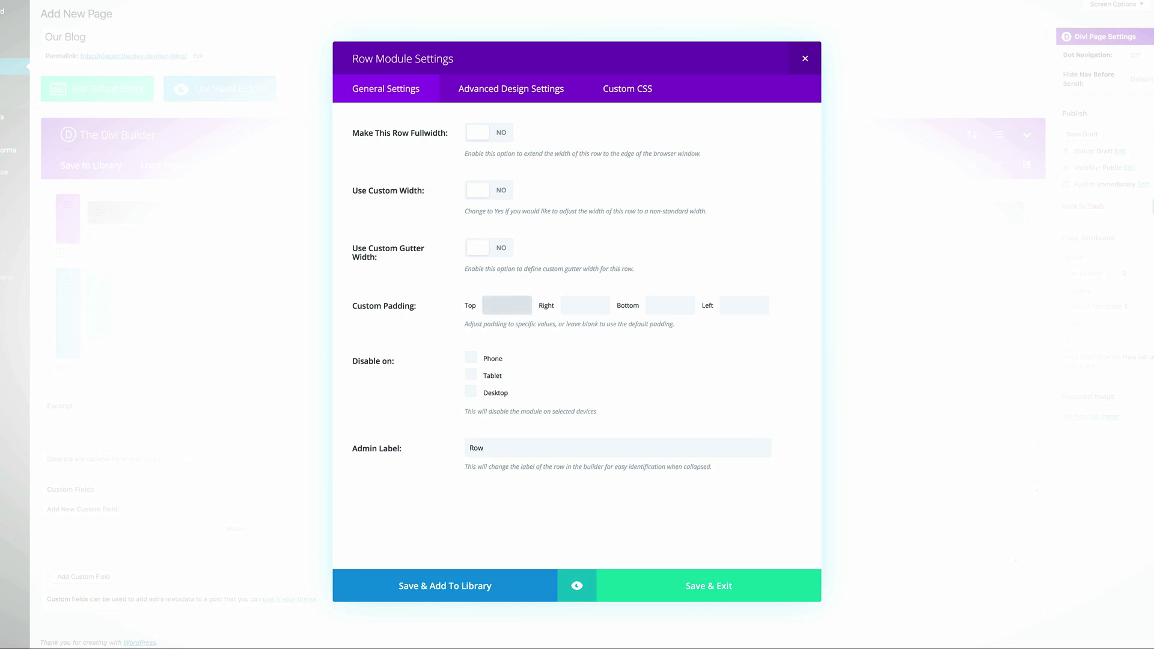
{"action": "left_click", "coordinate": [671, 302]}
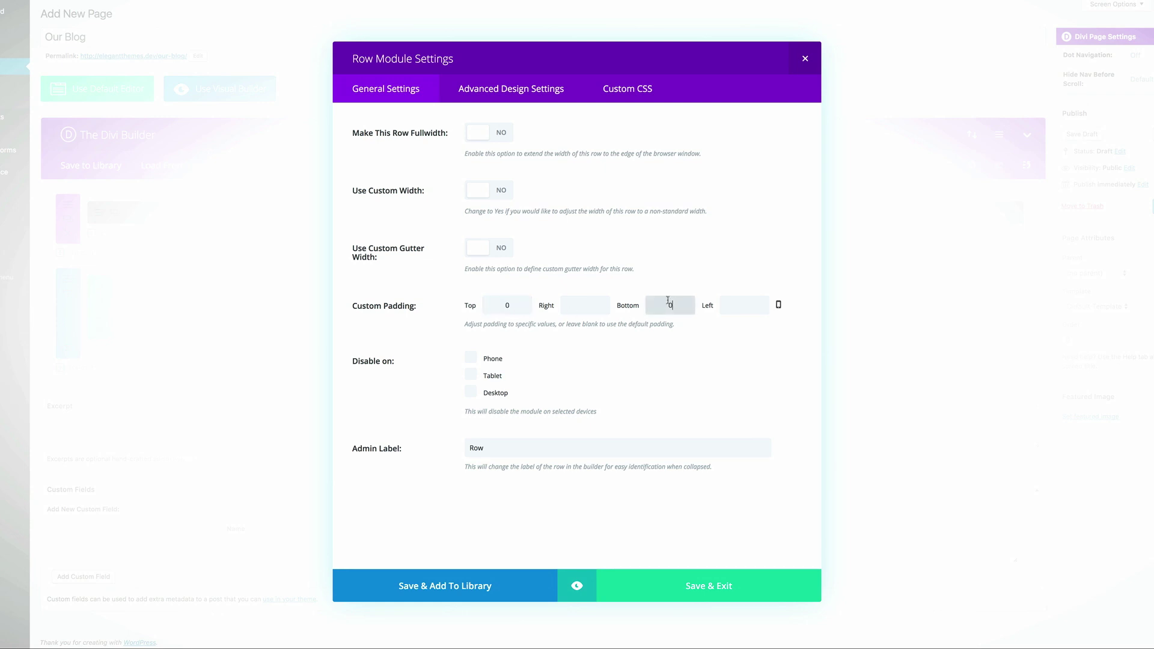
- In the row's advanced design settings, set the column padding to 0 at the top and bottom
{"action": "left_click", "coordinate": [540, 90]}
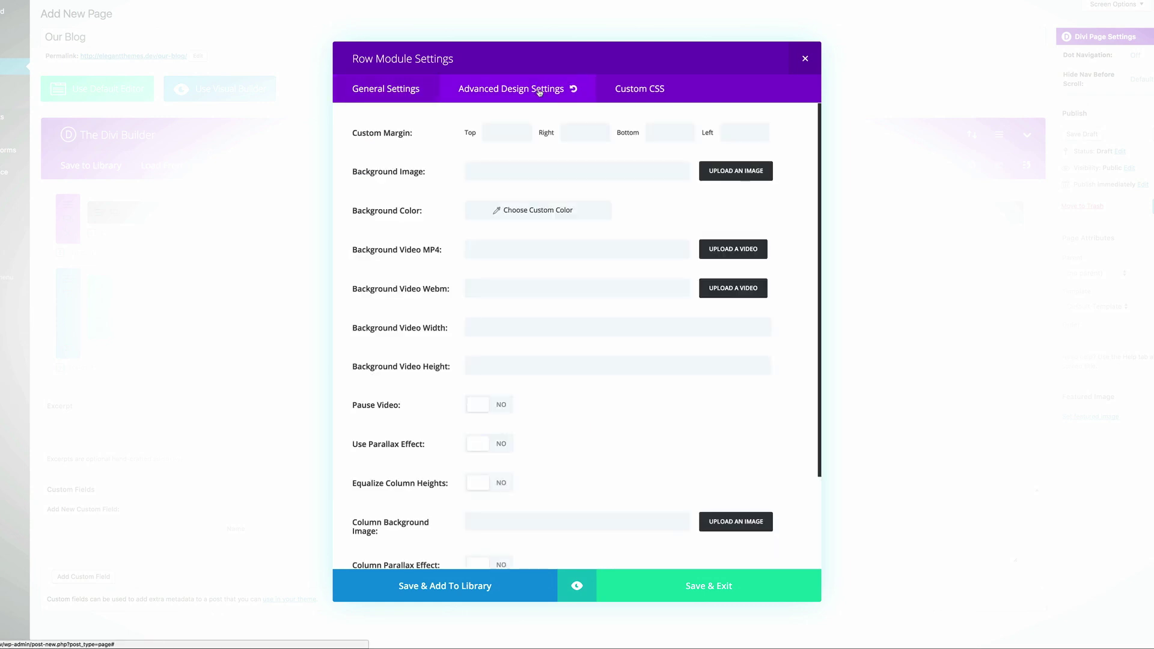
{"action": "scroll", "coordinate": [566, 370], "scroll_direction": "down", "scroll_amount": 4}
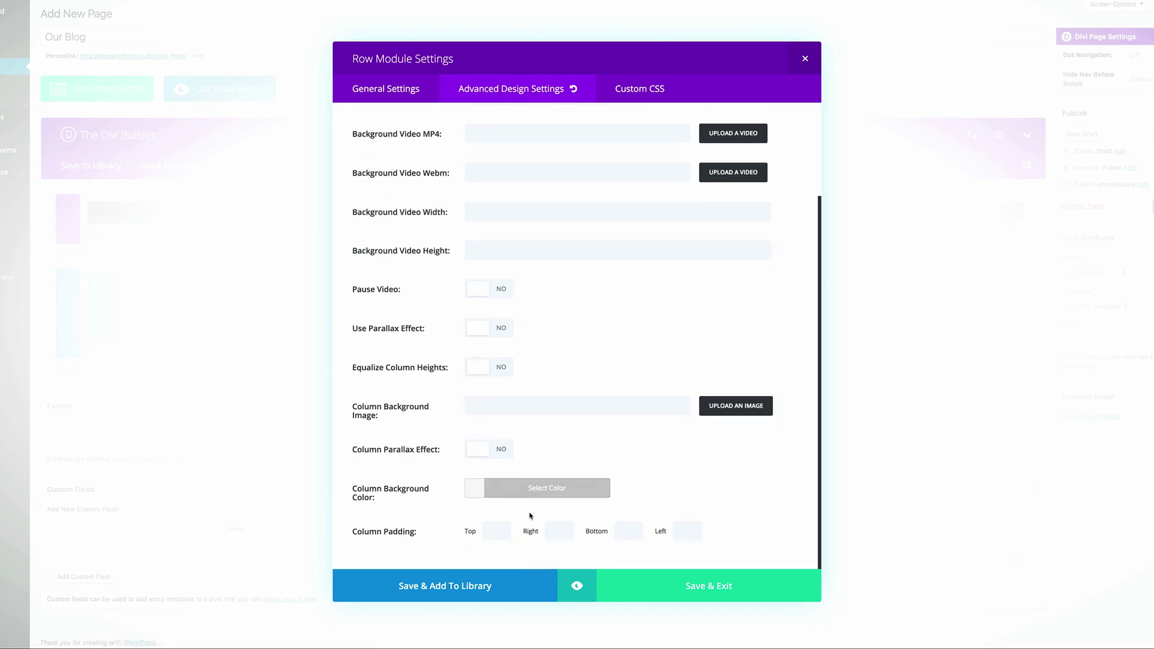
{"action": "left_click", "coordinate": [497, 531]}
{"action": "type", "text": "0"}
{"action": "left_click", "coordinate": [625, 531]}
{"action": "type", "text": "0"}
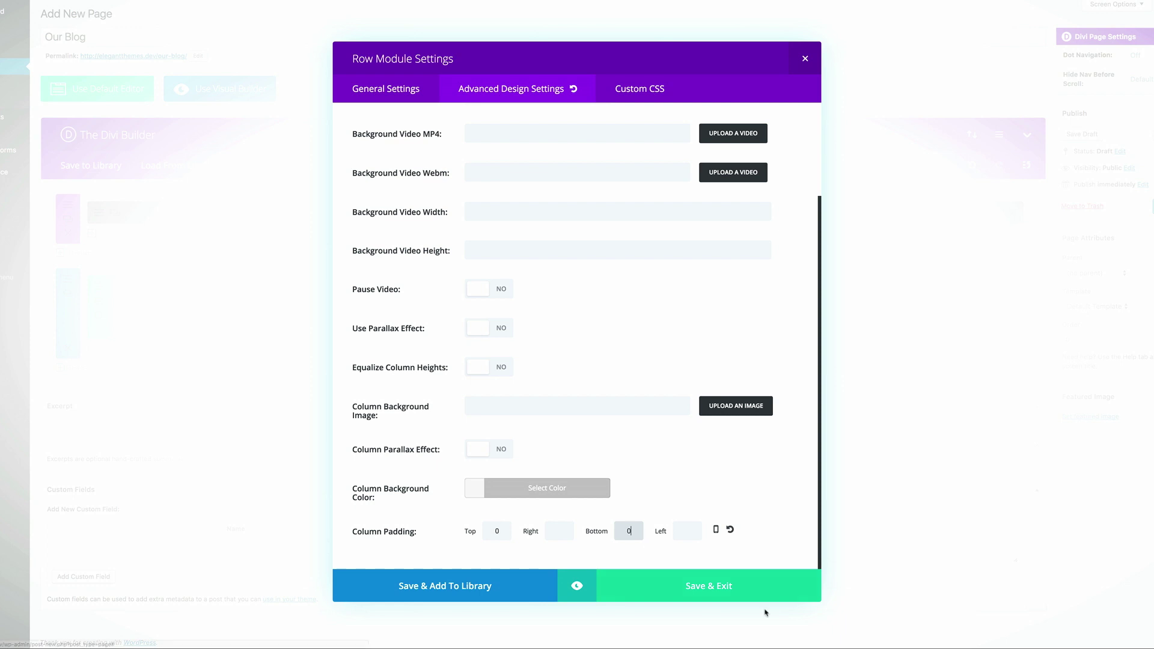
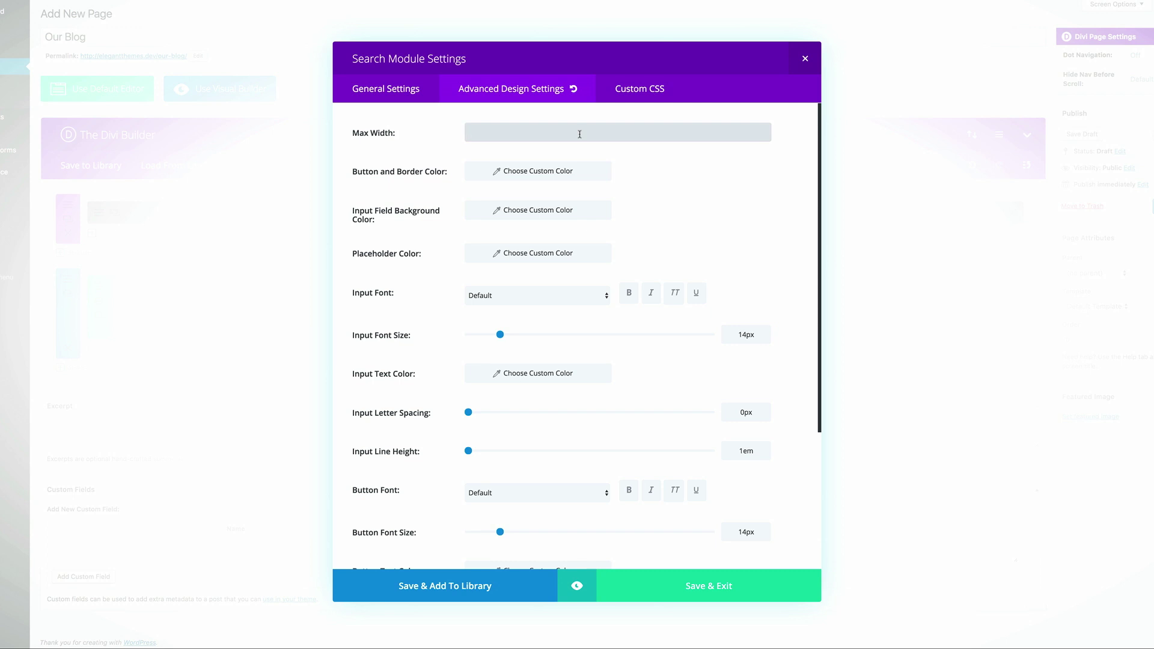
- Set the Search module's max width to 300 and its button and border color to #eeeeee
{"action": "type", "text": "300"}
{"action": "left_click", "coordinate": [493, 173]}
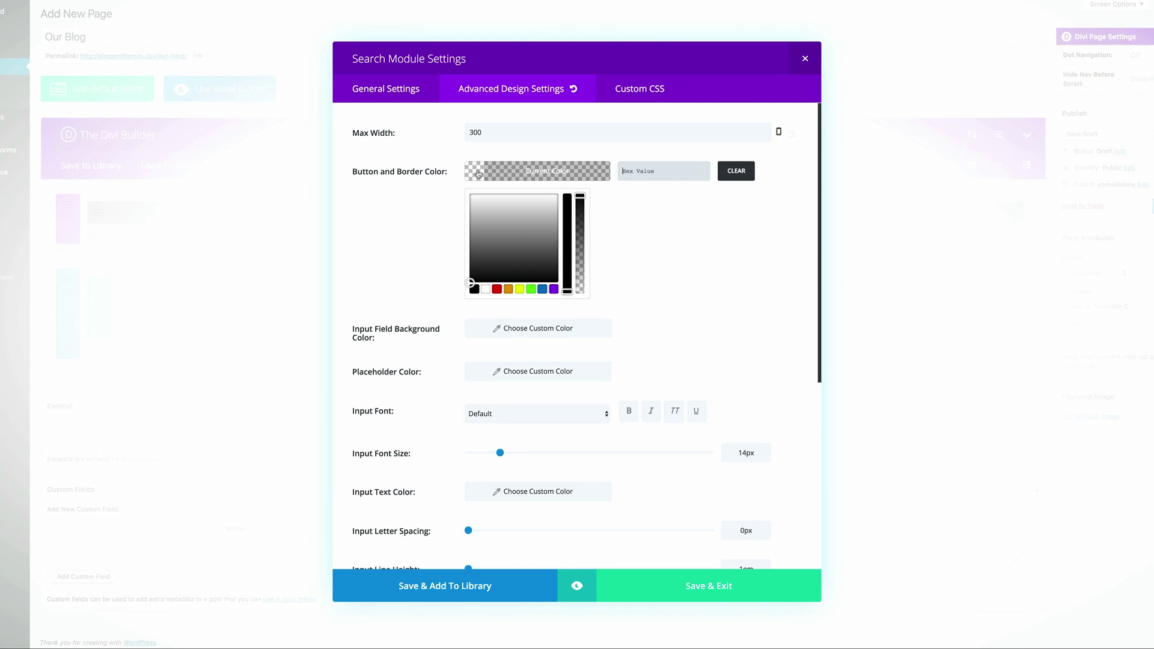
{"action": "left_click", "coordinate": [634, 173]}
{"action": "type", "text": "eeeeee"}
- Give the search input field a near-white background color and set the placeholder color to #bbbbbb
{"action": "left_click", "coordinate": [538, 329]}
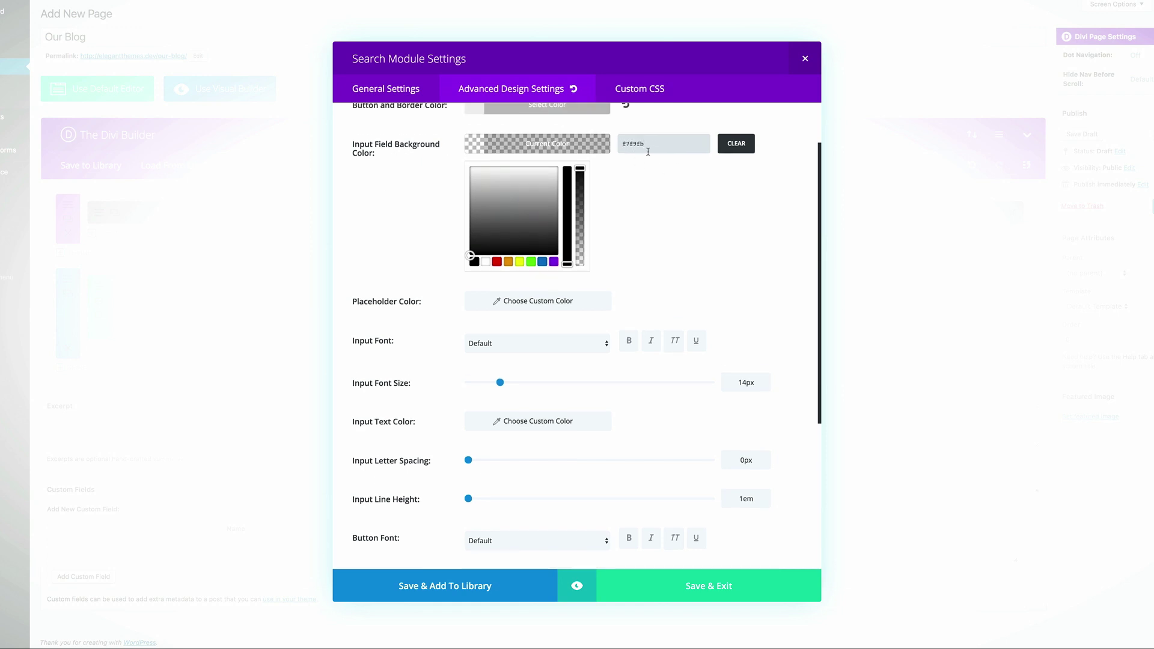
{"action": "left_click", "coordinate": [477, 300]}
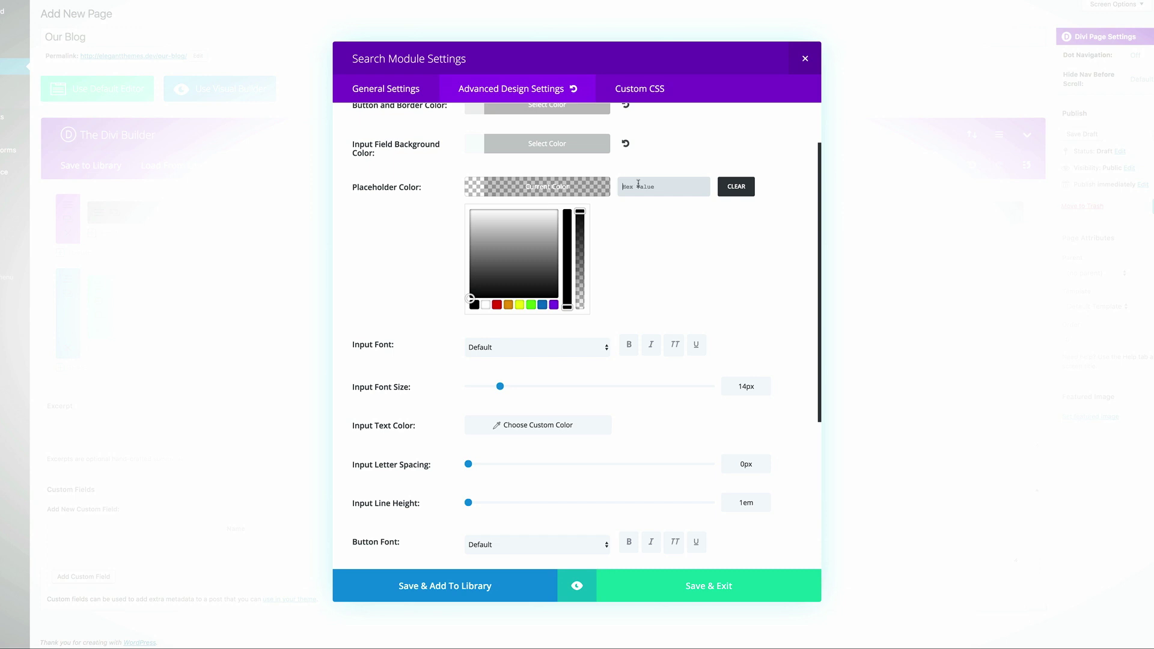
{"action": "type", "text": "#bbbbbb"}
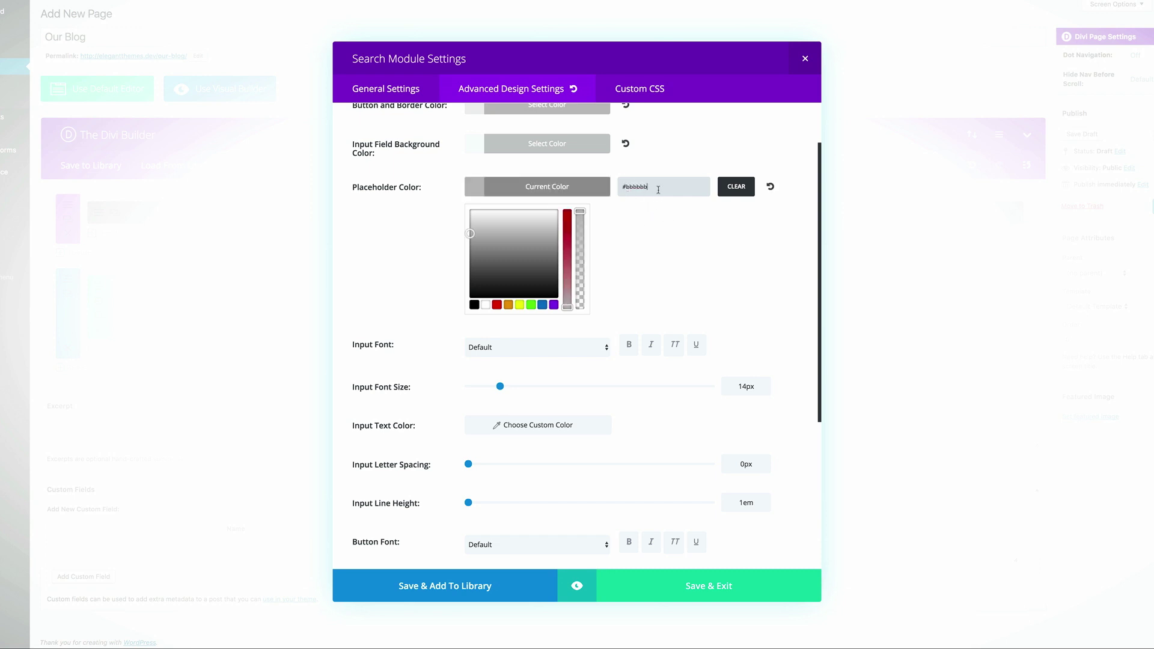
- Set the search input font size to 16px and paste the slate gray hex value as the input text color
{"action": "scroll", "coordinate": [443, 302], "scroll_direction": "down", "scroll_amount": 1}
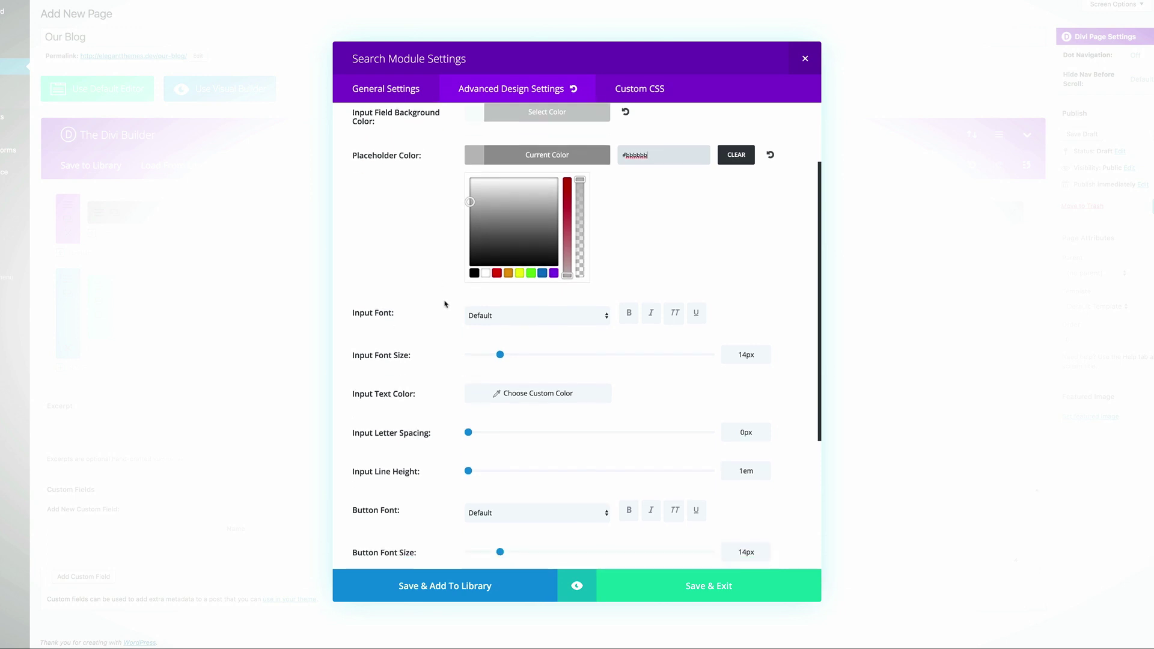
{"action": "left_click_drag", "start_coordinate": [500, 355], "coordinate": [505, 357]}
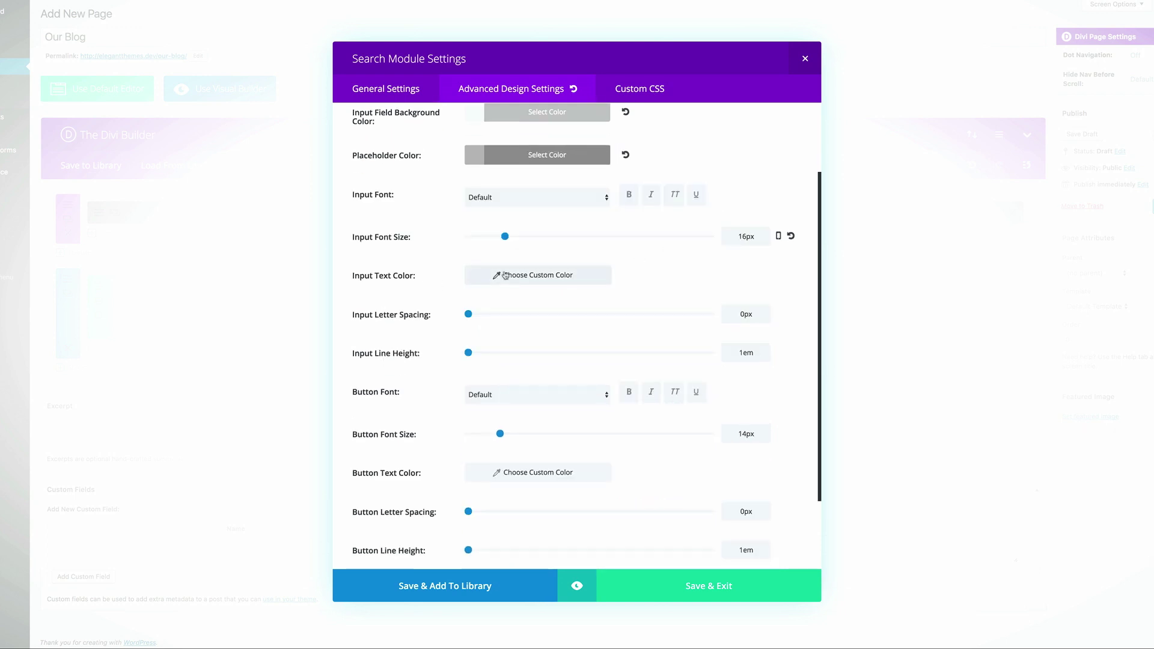
{"action": "left_click", "coordinate": [476, 279]}
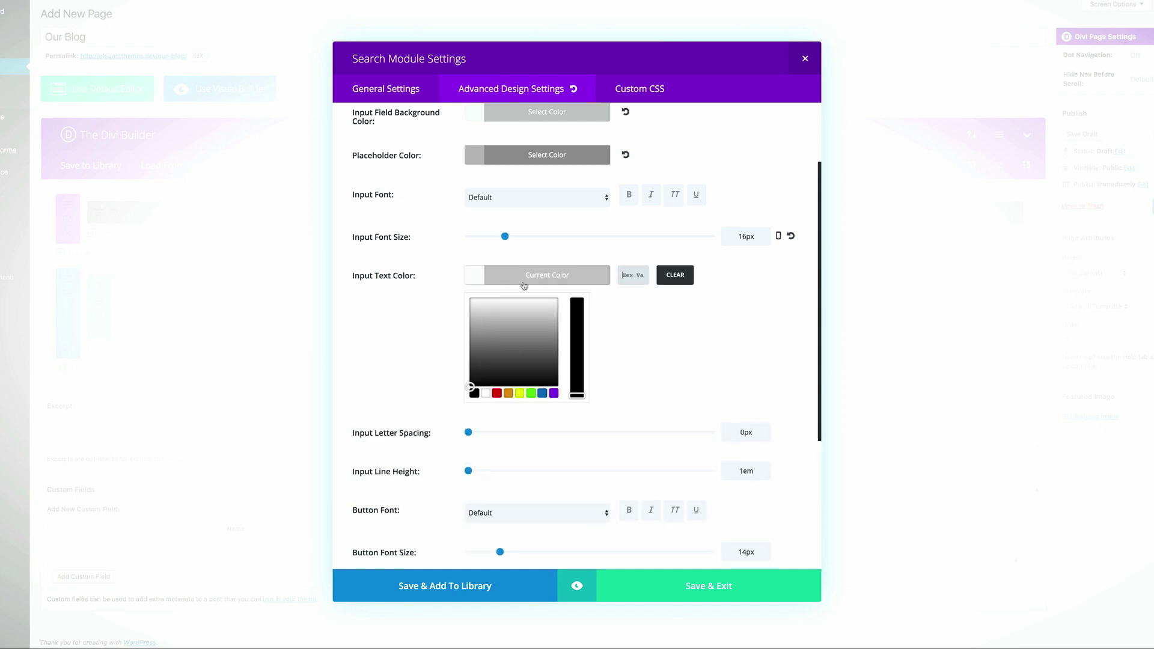
{"action": "left_click", "coordinate": [623, 275]}
{"action": "key", "text": "super+v"}
- Set the Search module's top and bottom custom margins to 0 and its top custom padding to 20, and fill in the bottom padding
{"action": "scroll", "coordinate": [380, 432], "scroll_direction": "down", "scroll_amount": 2}
{"action": "scroll", "coordinate": [380, 432], "scroll_direction": "down", "scroll_amount": 4}
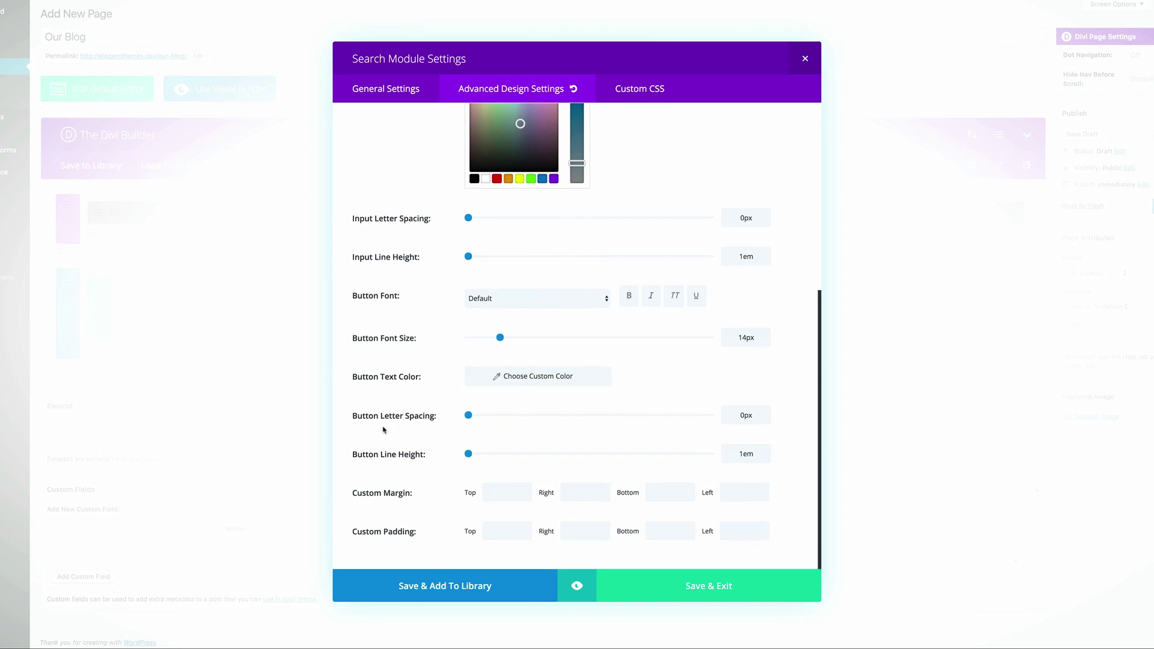
{"action": "left_click", "coordinate": [506, 492]}
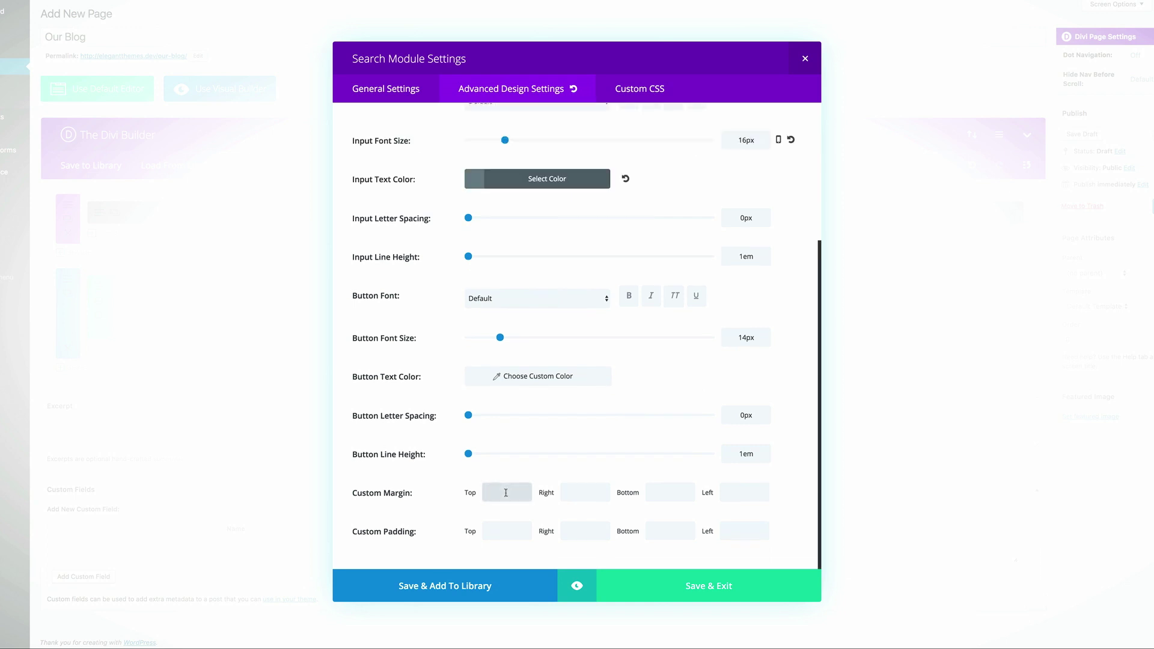
{"action": "left_click", "coordinate": [679, 493]}
{"action": "type", "text": "0"}
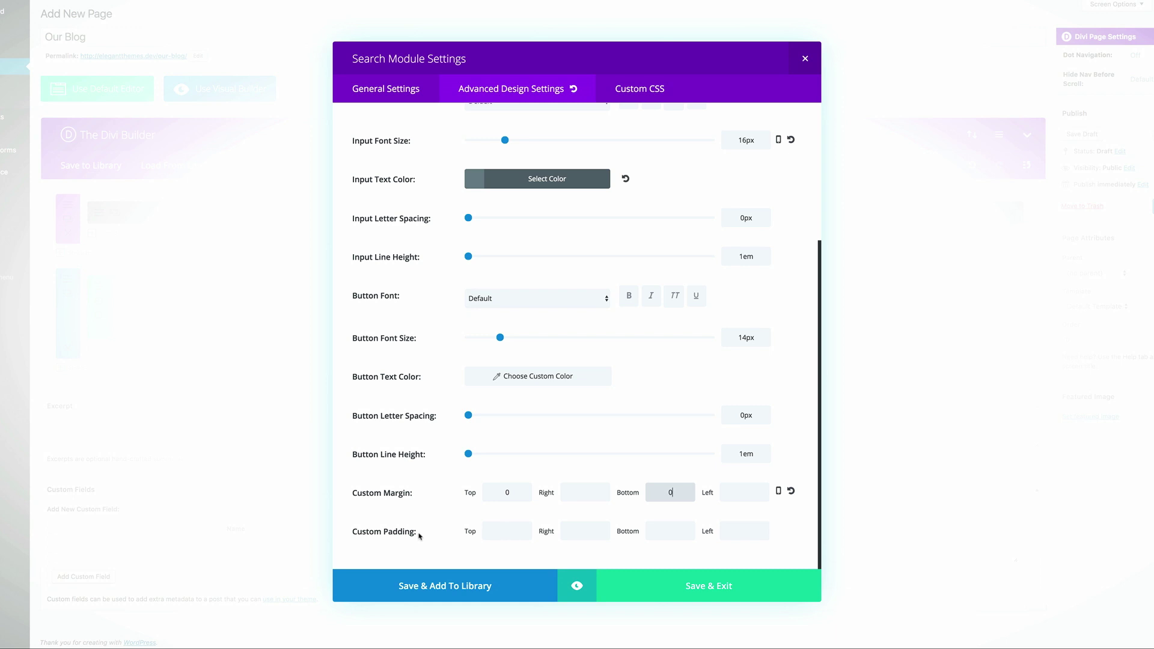
{"action": "left_click", "coordinate": [510, 532]}
{"action": "type", "text": "20"}
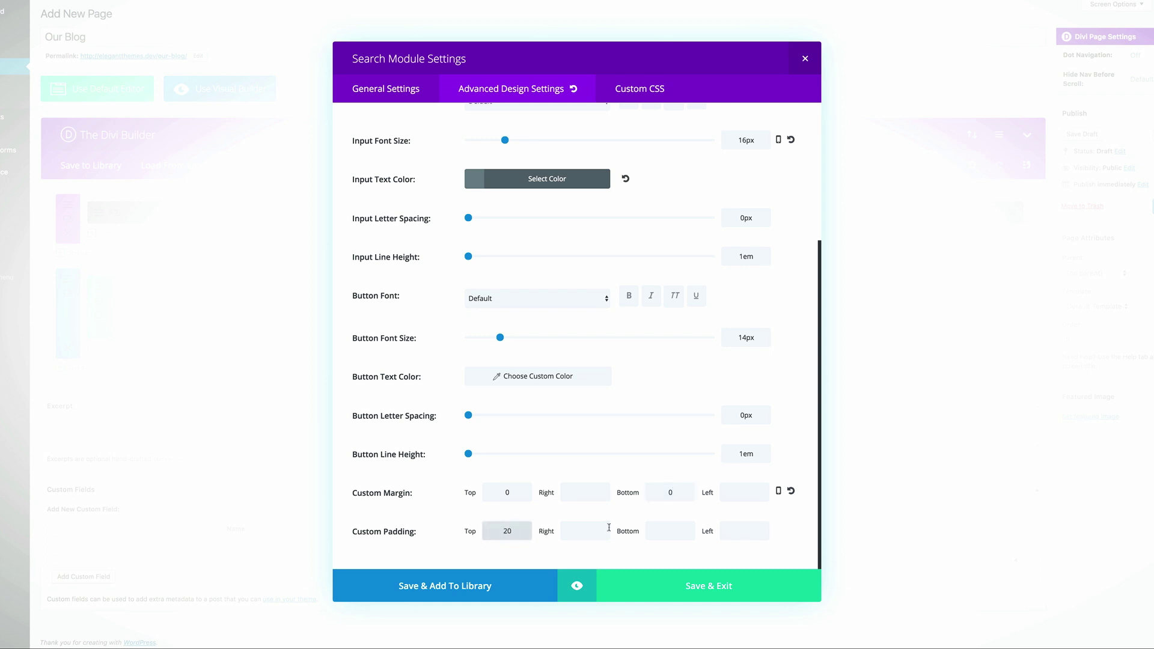
{"action": "left_click", "coordinate": [657, 532]}
{"action": "type", "text": "2"}
- Add custom CSS "margin: 0 auto;" to the Search module's main element and "border-radius: 60px;" to its input field, then save the module
{"action": "scroll", "coordinate": [648, 529], "scroll_direction": "up", "scroll_amount": 5}
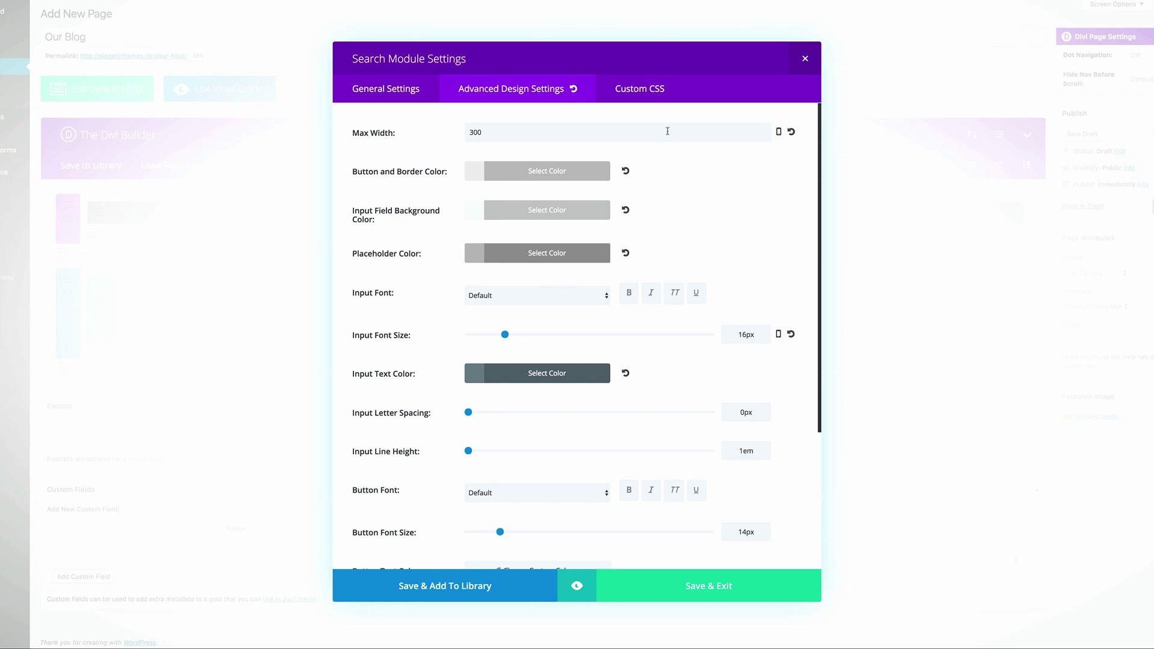
{"action": "left_click", "coordinate": [656, 90]}
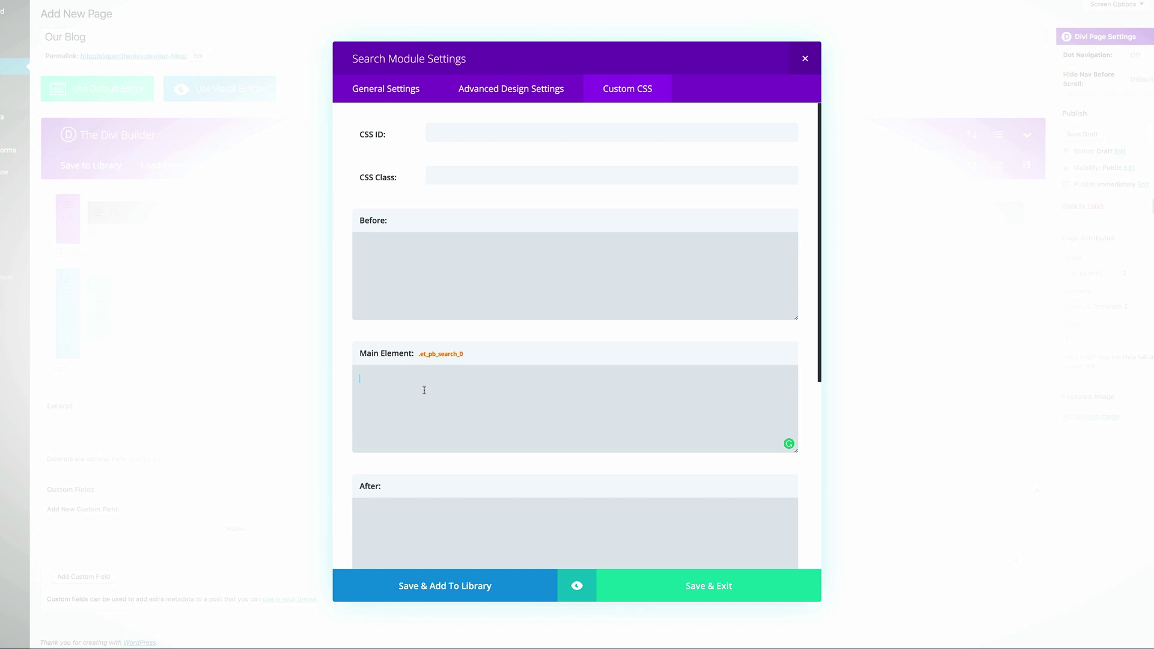
{"action": "type", "text": "margin: 0 auto;"}
{"action": "scroll", "coordinate": [451, 378], "scroll_direction": "down", "scroll_amount": 5}
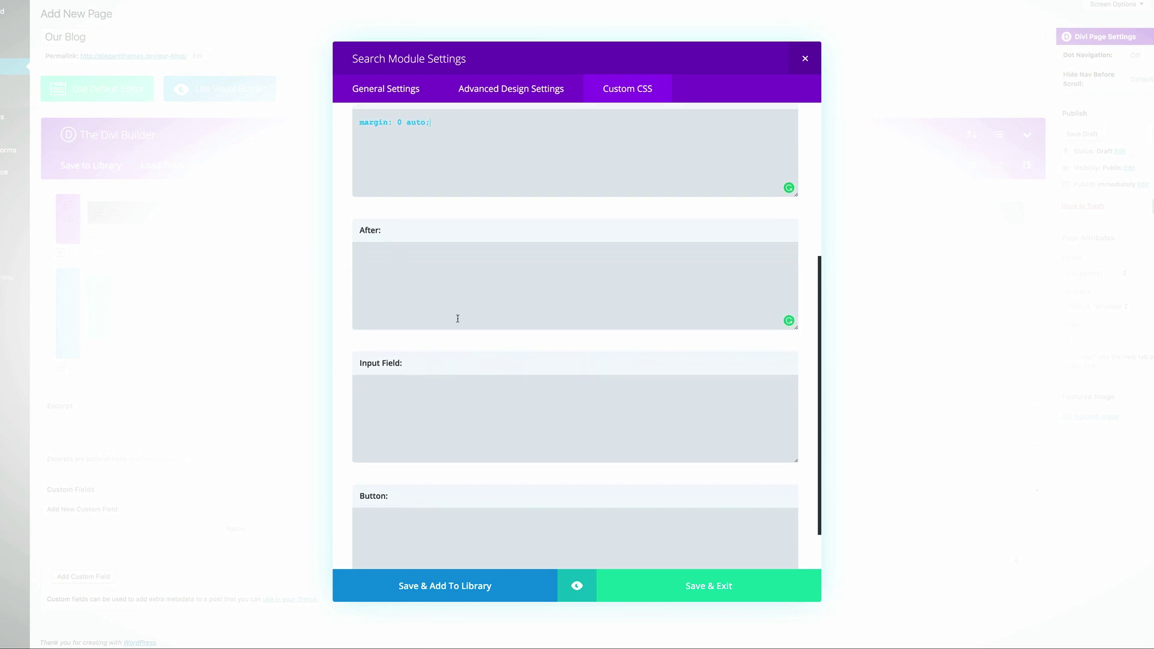
{"action": "type", "text": "border-radius: 60px;"}
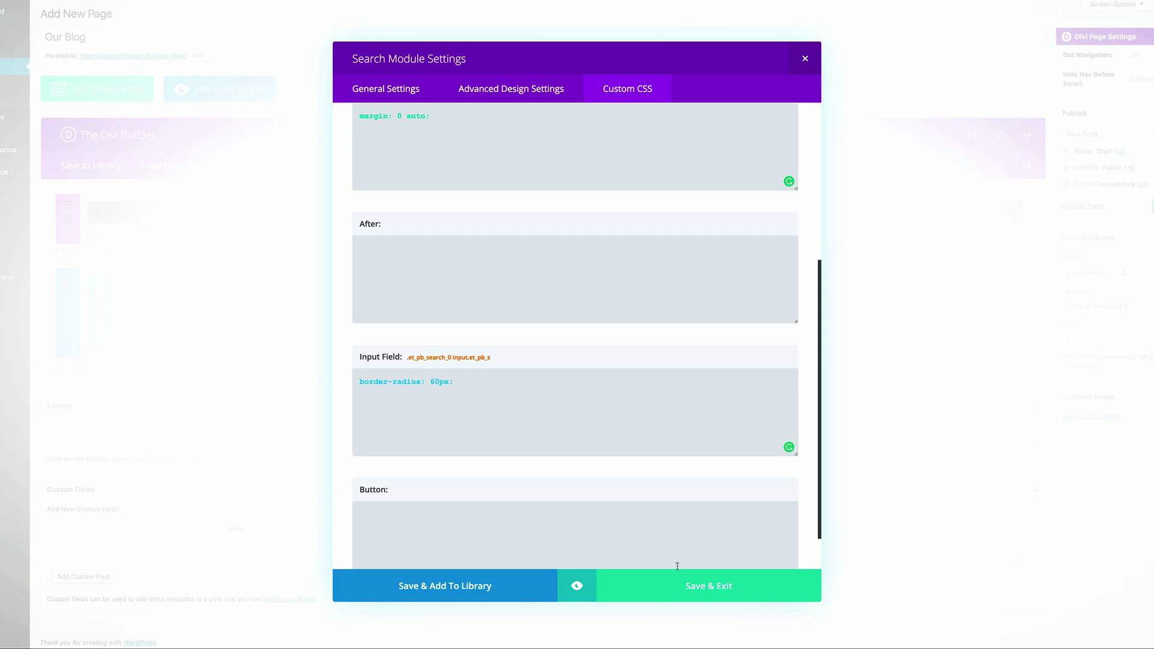
{"action": "left_click", "coordinate": [727, 588]}
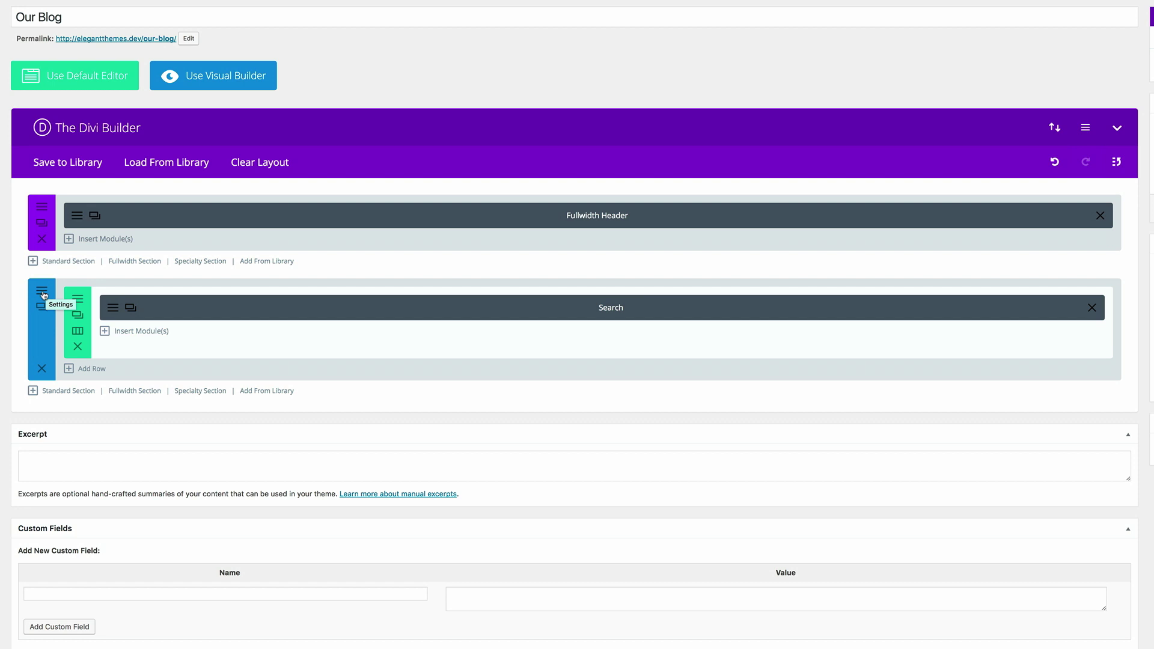
- Add the custom CSS "z-index: 10;" to the main element of the section holding the Search module and save it
{"action": "left_click", "coordinate": [42, 292]}
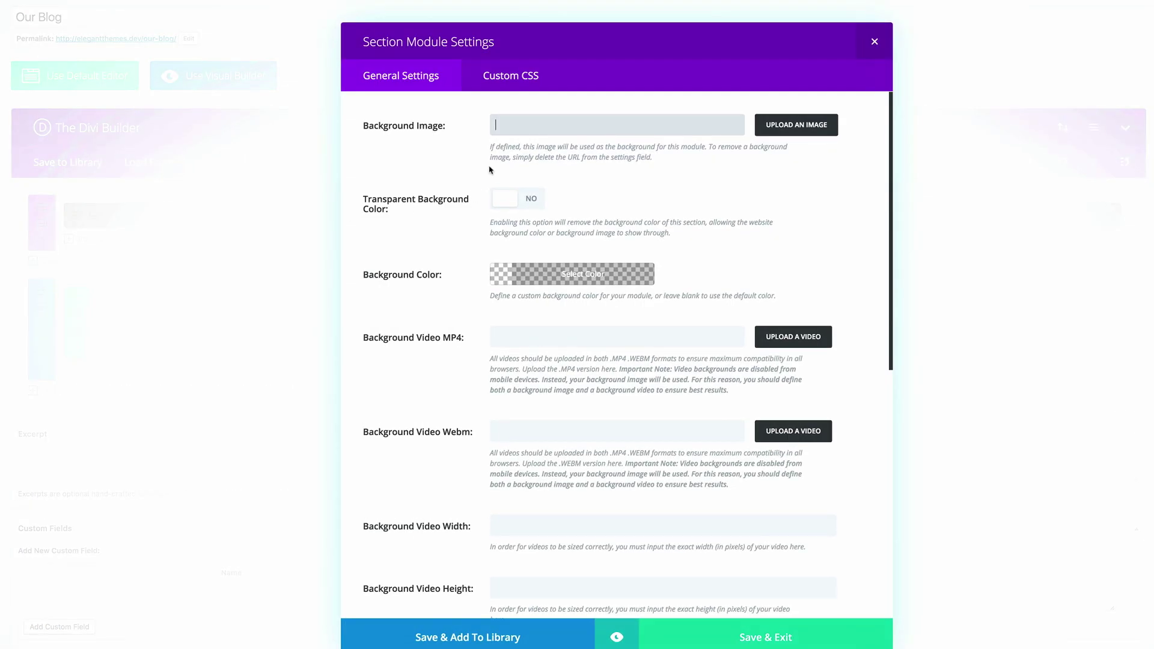
{"action": "left_click", "coordinate": [510, 77]}
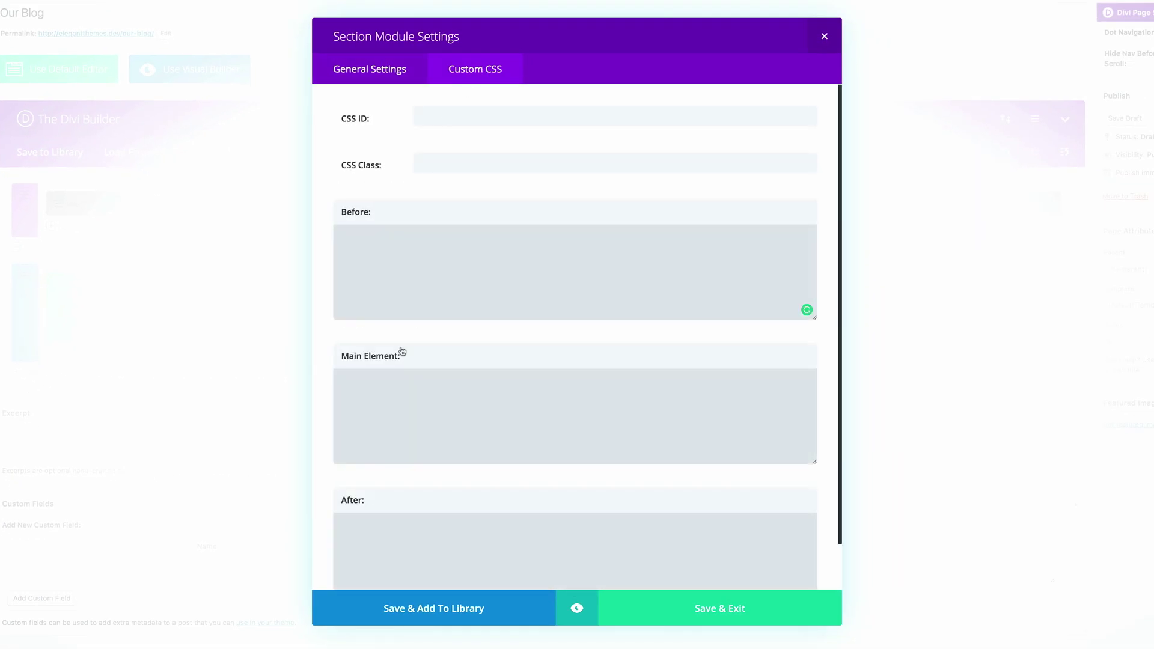
{"action": "left_click", "coordinate": [393, 387]}
{"action": "type", "text": "z-index: 10;"}
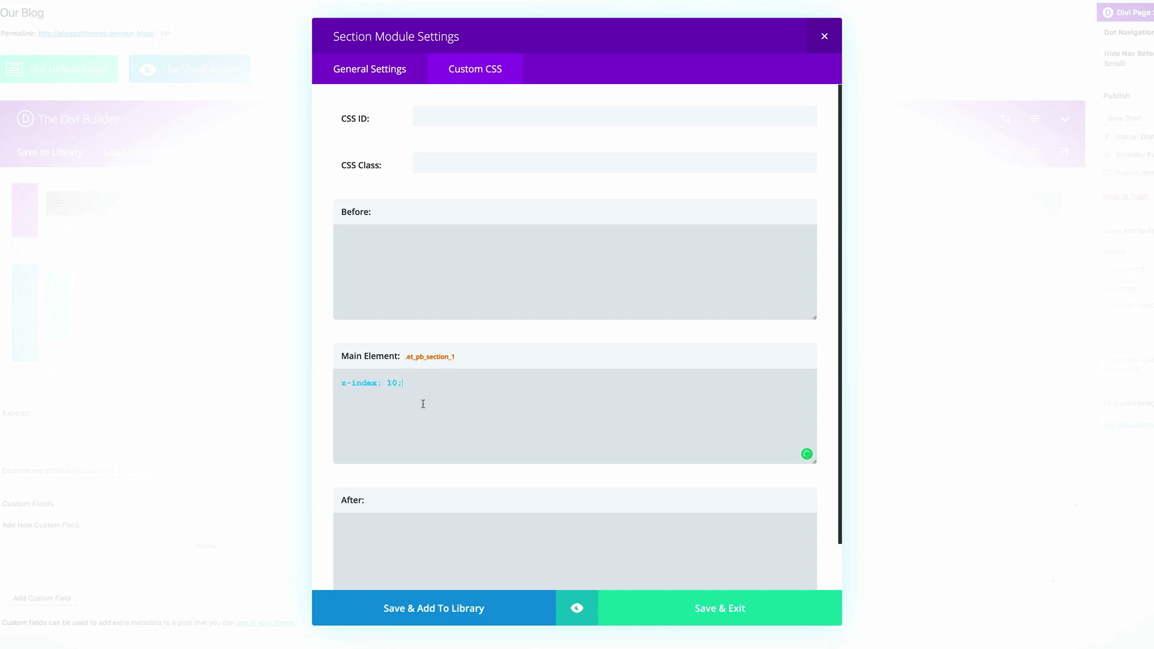
{"action": "left_click", "coordinate": [738, 612]}
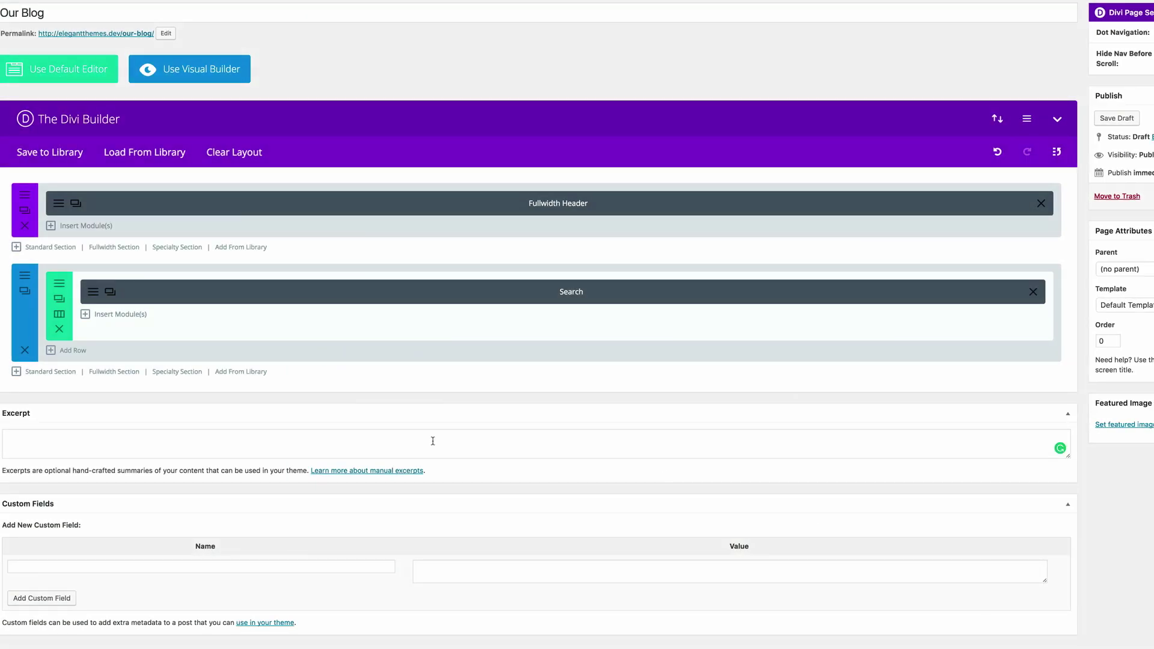
- Add a standard section with a single-column row below the Search section and set its background color to #f7f9fb
{"action": "left_click", "coordinate": [60, 373]}
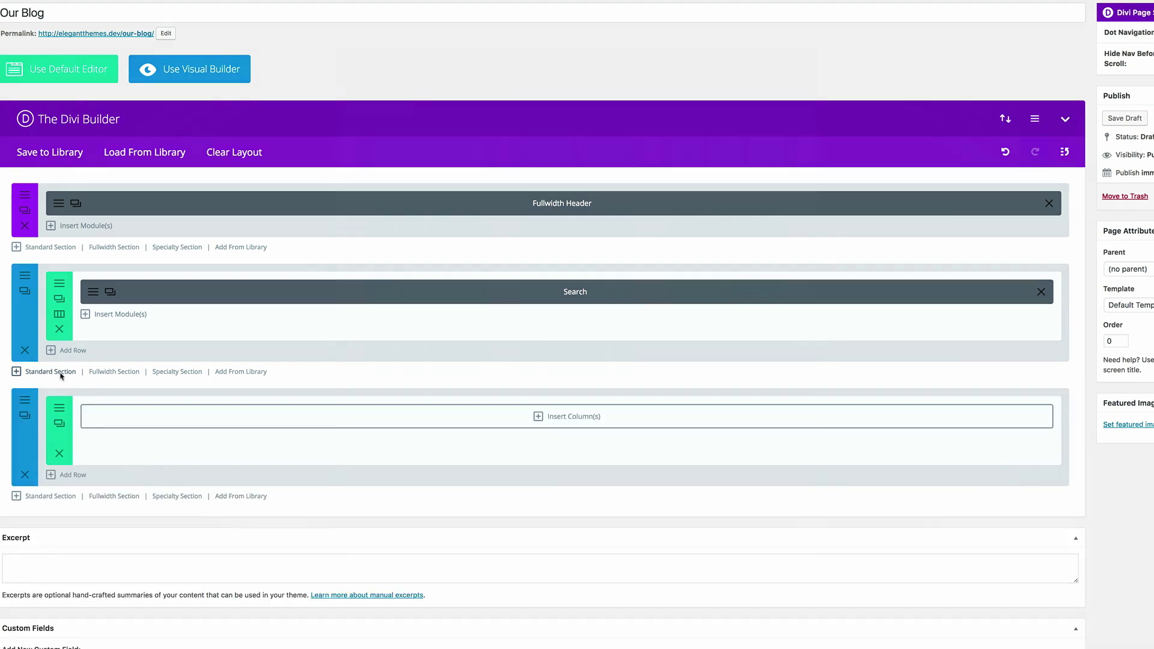
{"action": "left_click", "coordinate": [434, 136]}
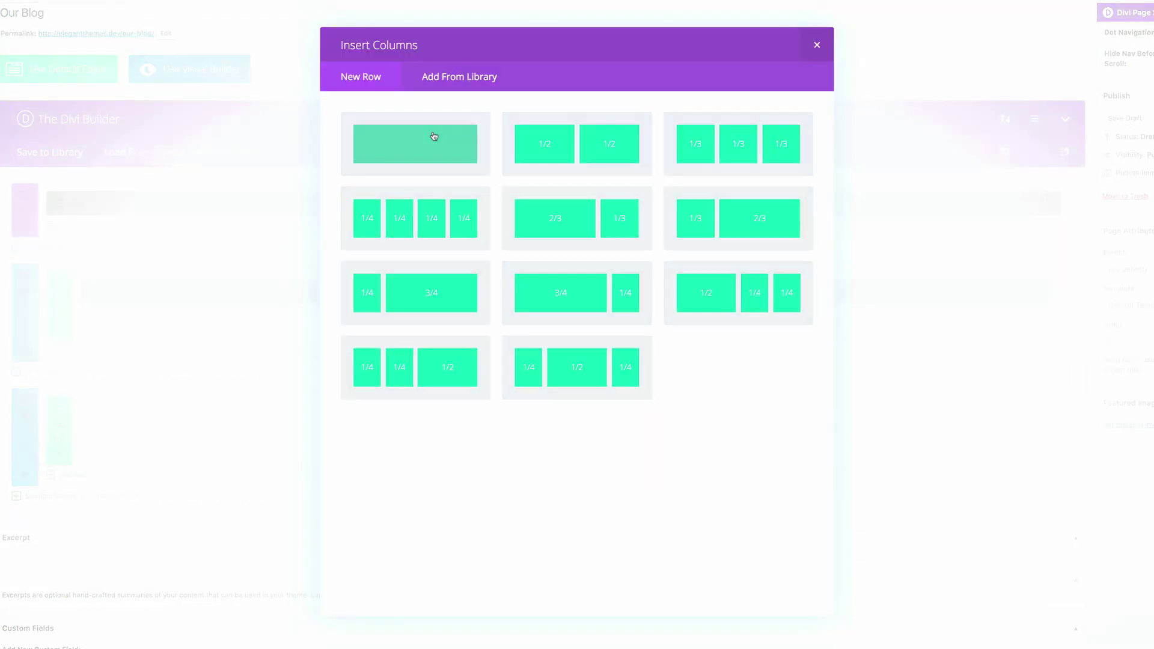
{"action": "left_click", "coordinate": [26, 401]}
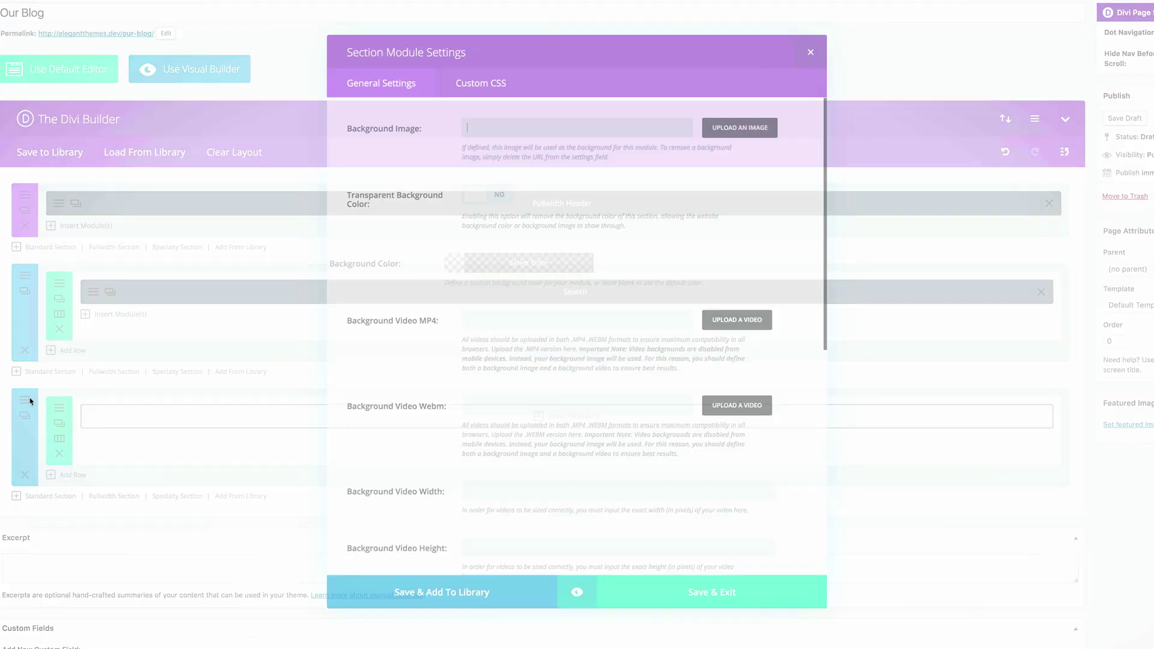
{"action": "left_click", "coordinate": [534, 259]}
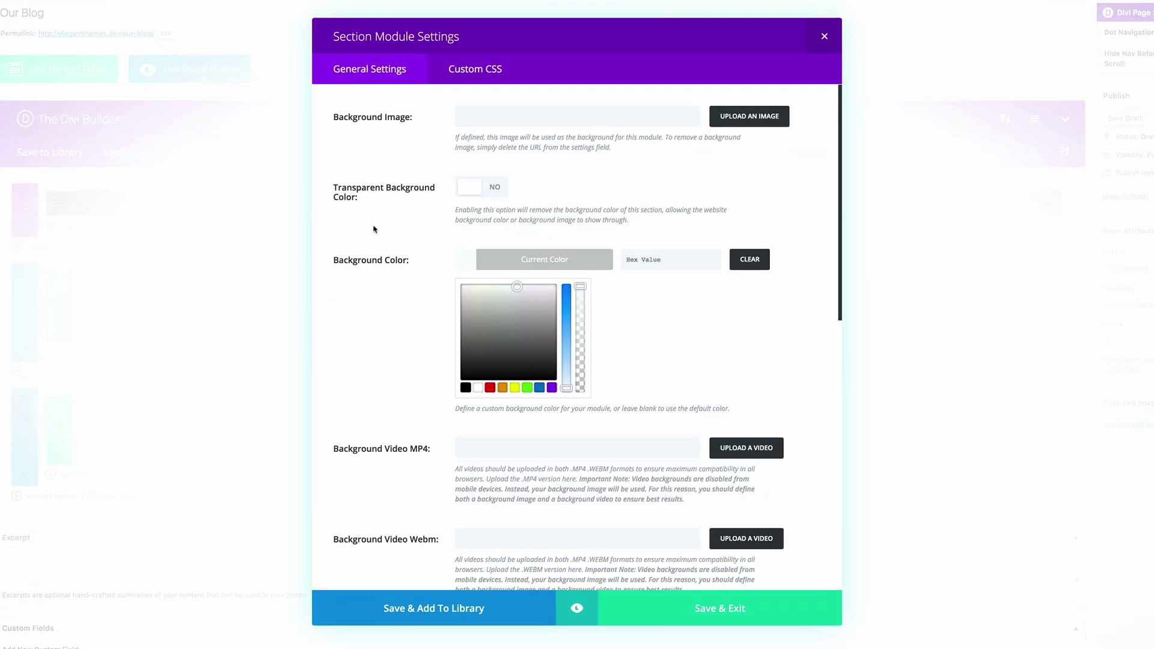
{"action": "left_click", "coordinate": [628, 257]}
{"action": "type", "text": "#f7f9fb"}
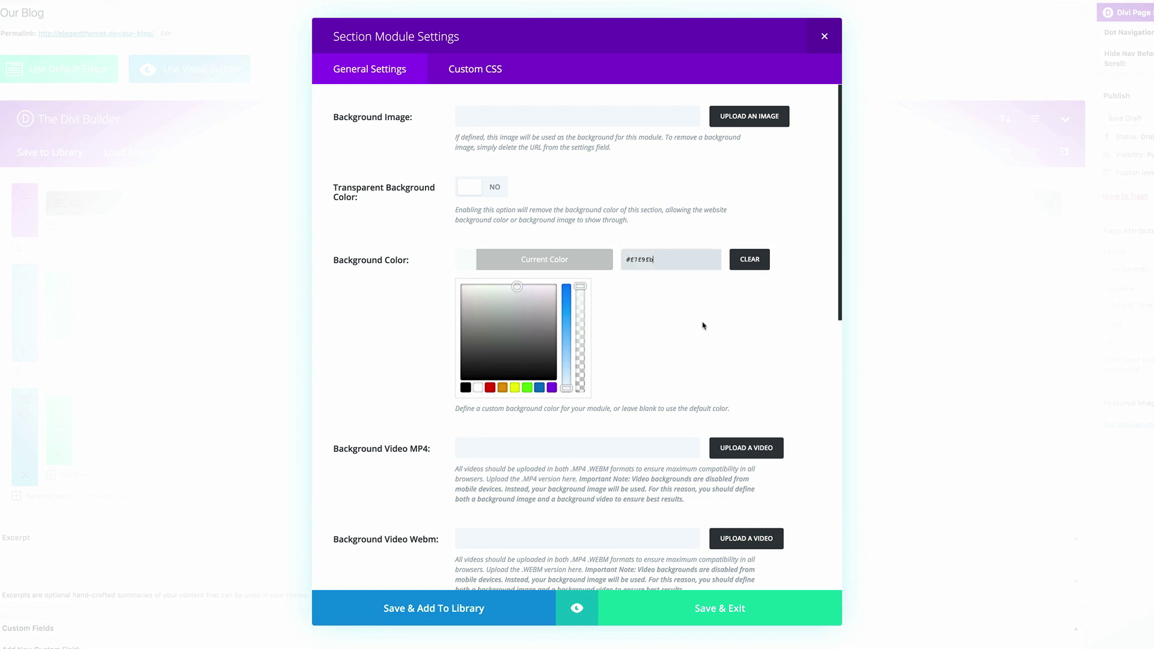
{"action": "left_click", "coordinate": [701, 325]}
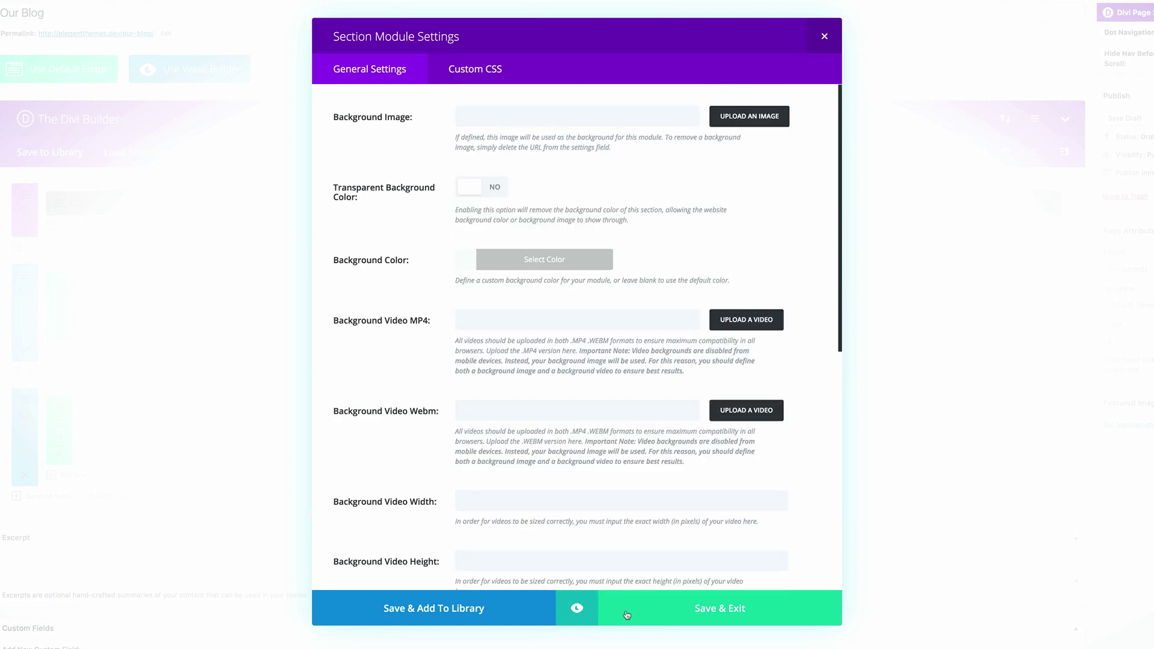
- Give the new section the CSS ID "skew" and the CSS class "elegantdesign", and save the section settings
{"action": "left_click", "coordinate": [495, 74]}
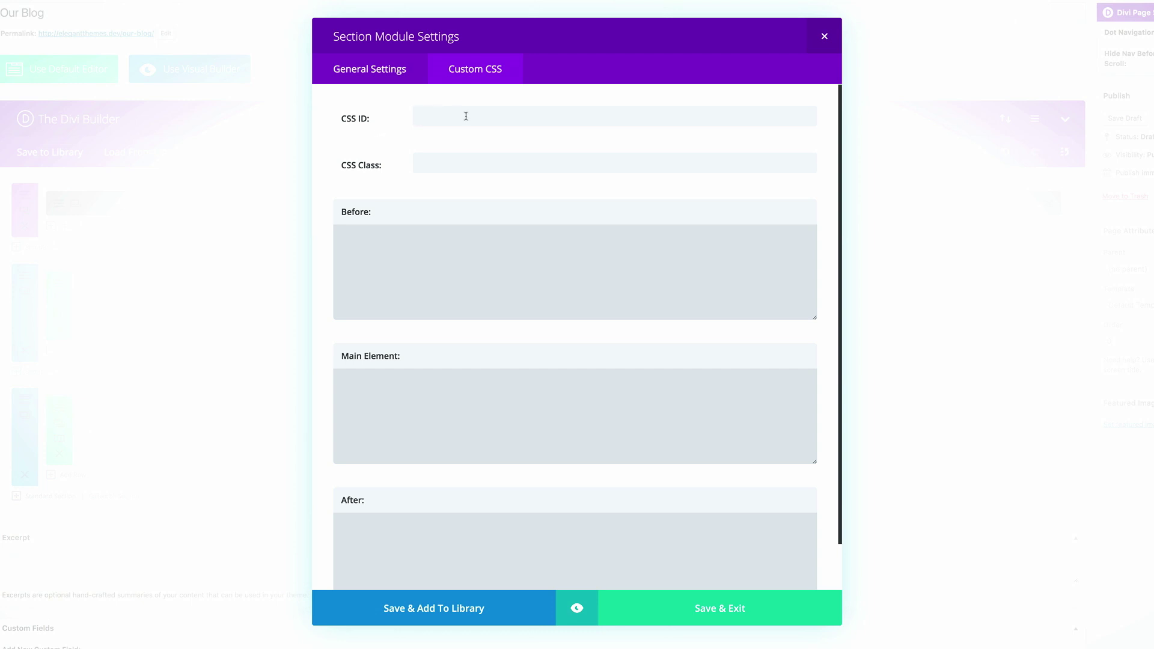
{"action": "left_click", "coordinate": [445, 115]}
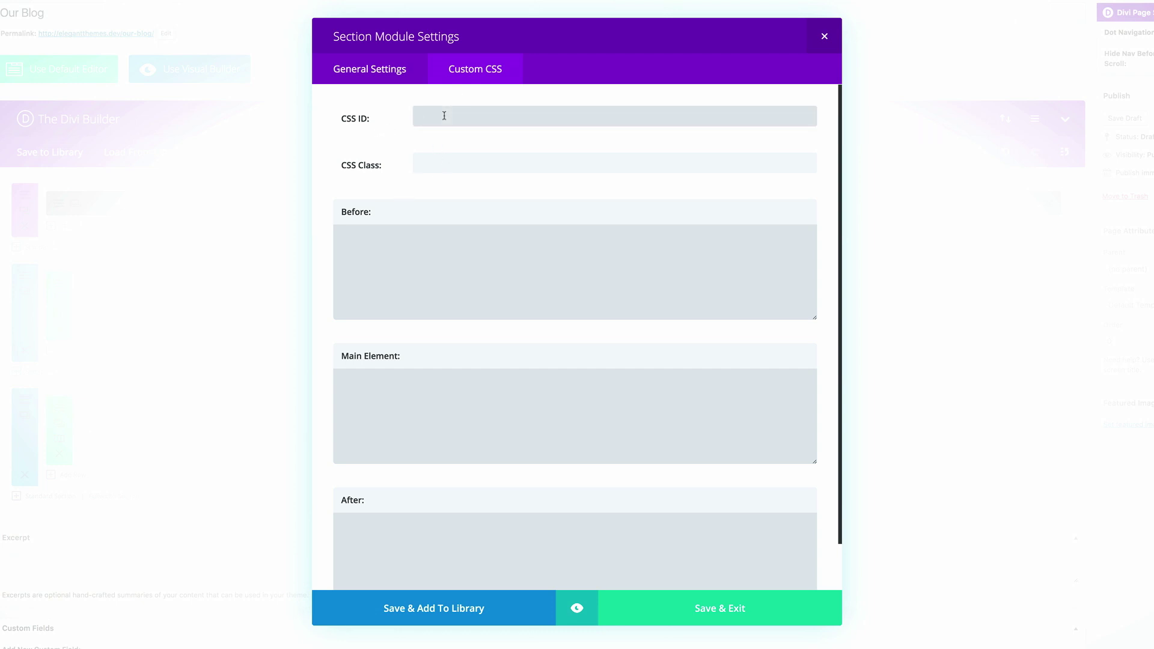
{"action": "type", "text": "skew"}
{"action": "left_click", "coordinate": [435, 165]}
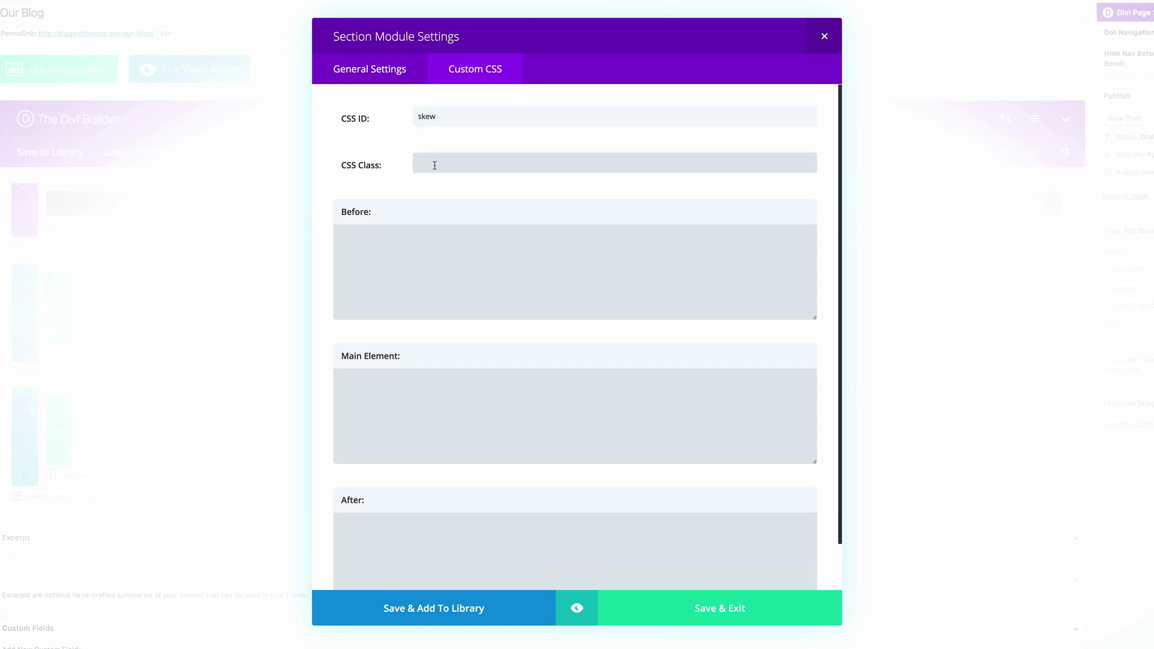
{"action": "type", "text": "elegantdesign"}
{"action": "left_click", "coordinate": [740, 612]}
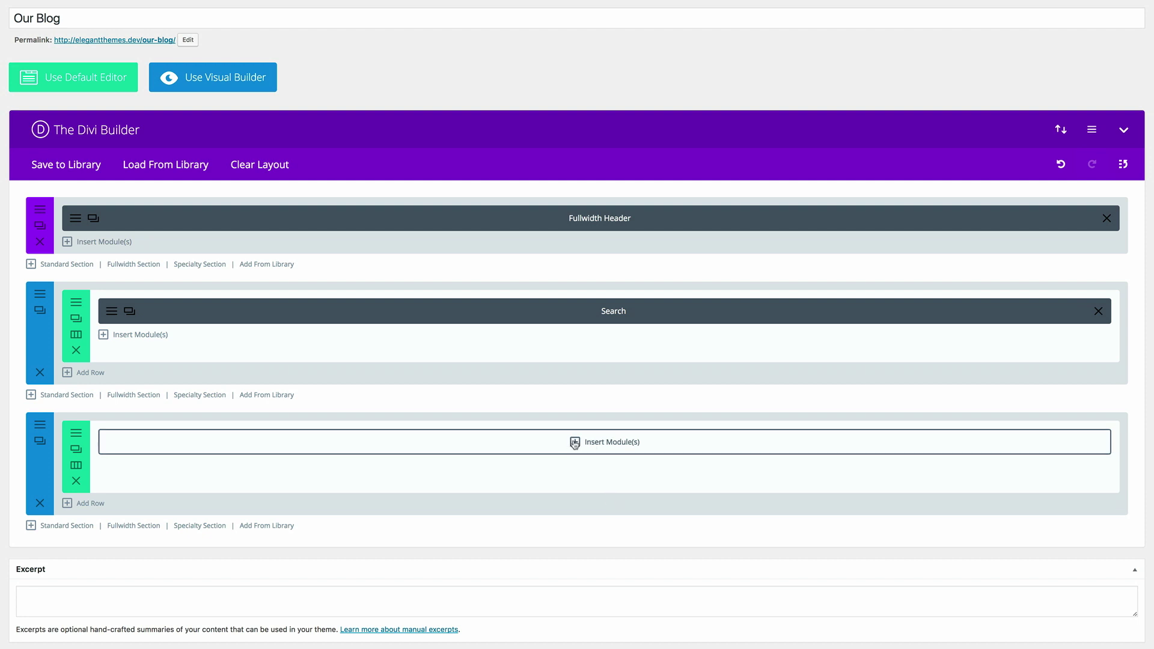
- Insert a Blog module in the new section's row with the Grid layout and the Read More button turned on
{"action": "left_click", "coordinate": [575, 443]}
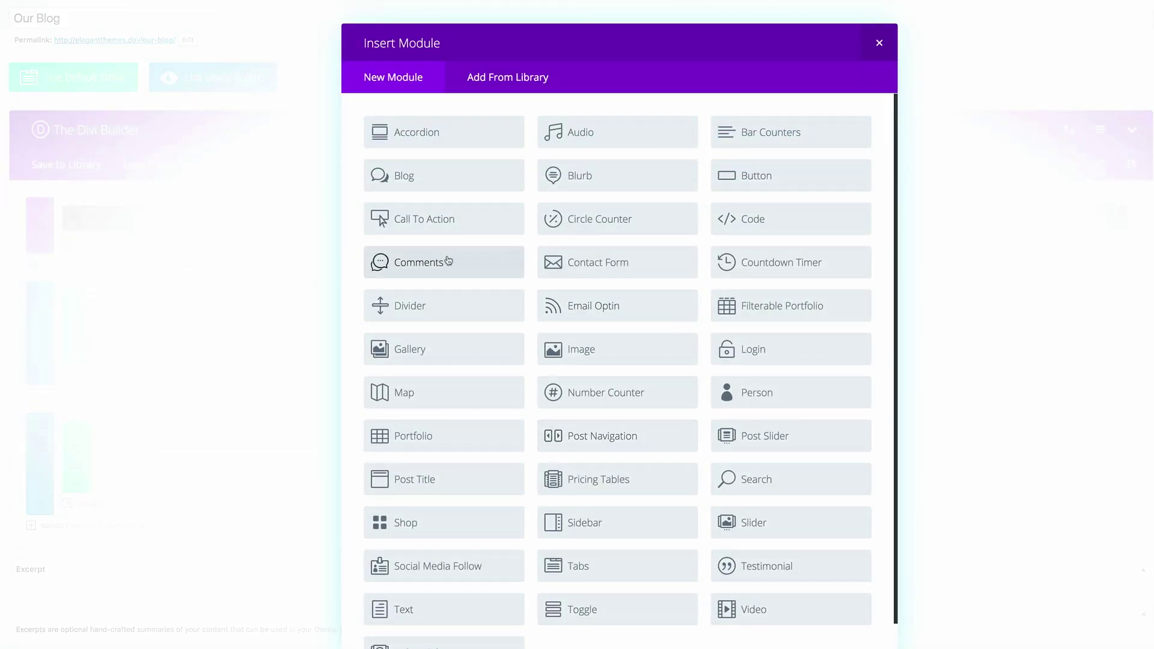
{"action": "left_click", "coordinate": [407, 176]}
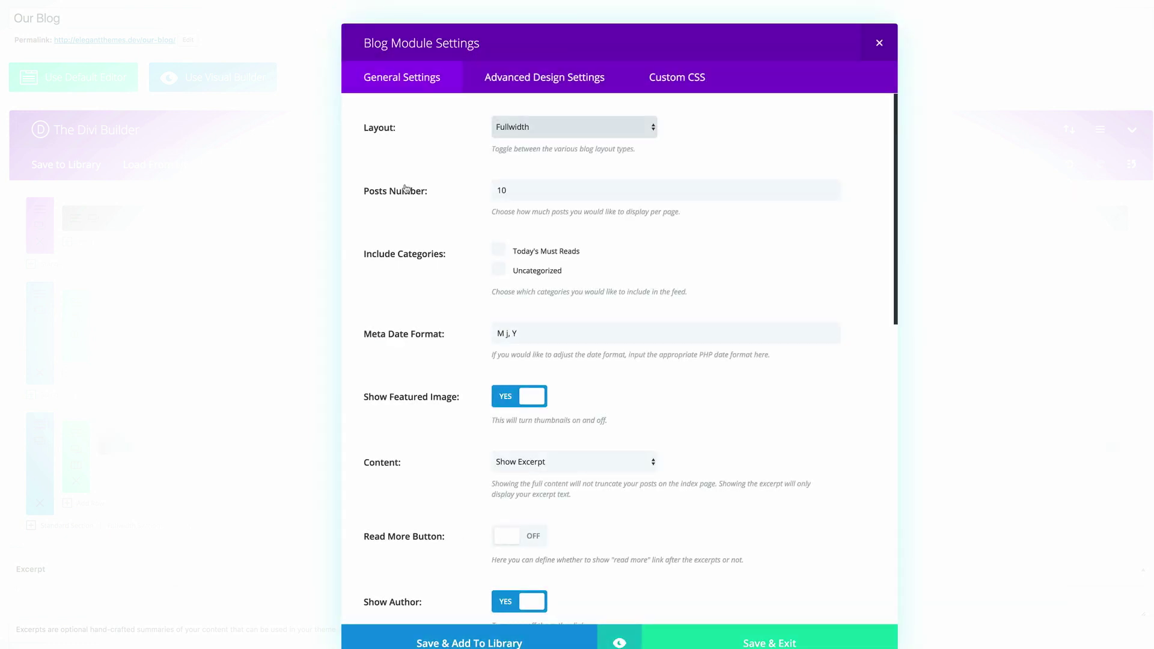
{"action": "left_click", "coordinate": [567, 128]}
{"action": "left_click", "coordinate": [558, 138]}
{"action": "scroll", "coordinate": [734, 400], "scroll_direction": "down", "scroll_amount": 2}
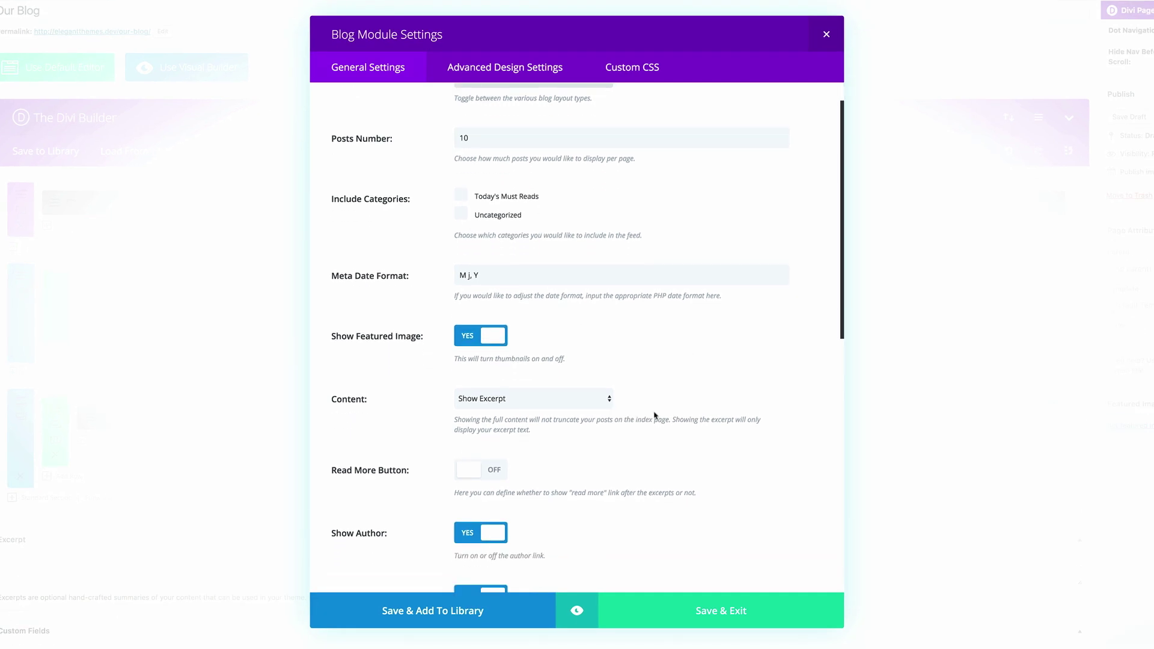
{"action": "left_click", "coordinate": [495, 474]}
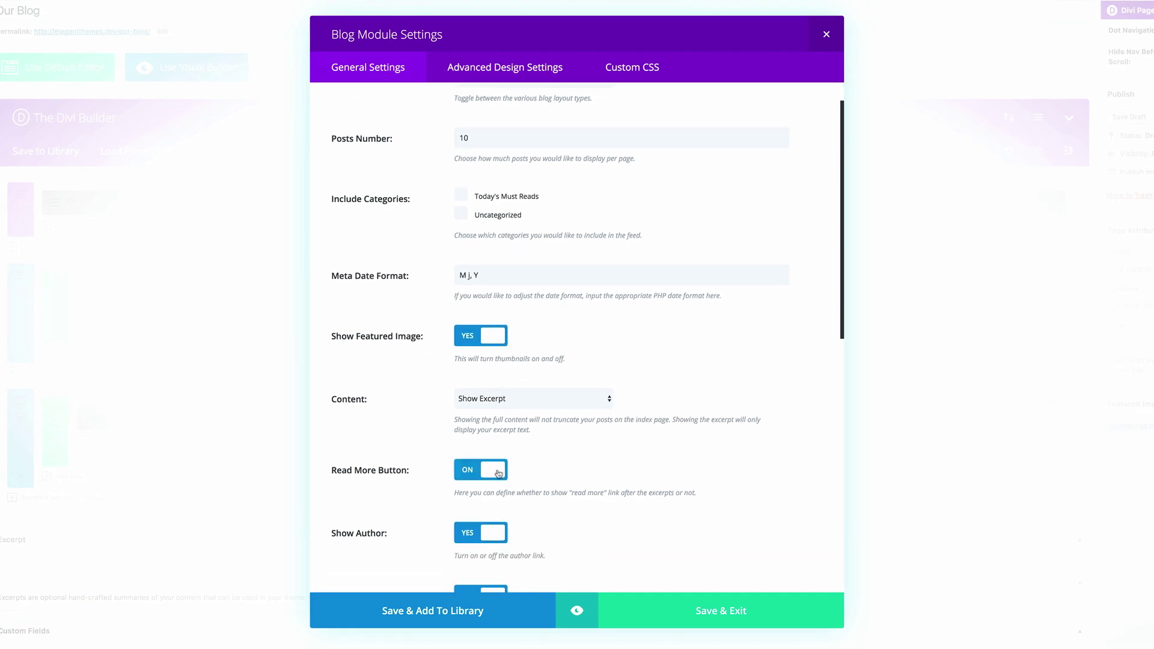
- Set the Blog module's header font size to 26 in its advanced design settings, leaving the header text color at its default
{"action": "left_click", "coordinate": [650, 71]}
{"action": "left_click", "coordinate": [536, 68]}
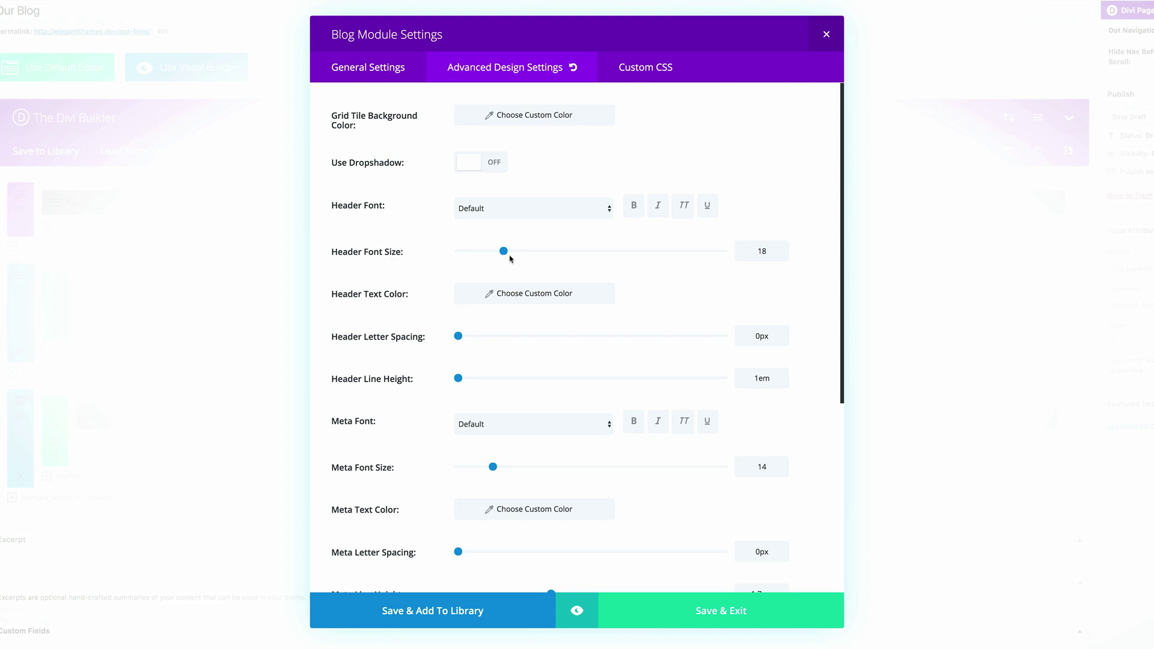
{"action": "left_click_drag", "start_coordinate": [505, 252], "coordinate": [526, 253]}
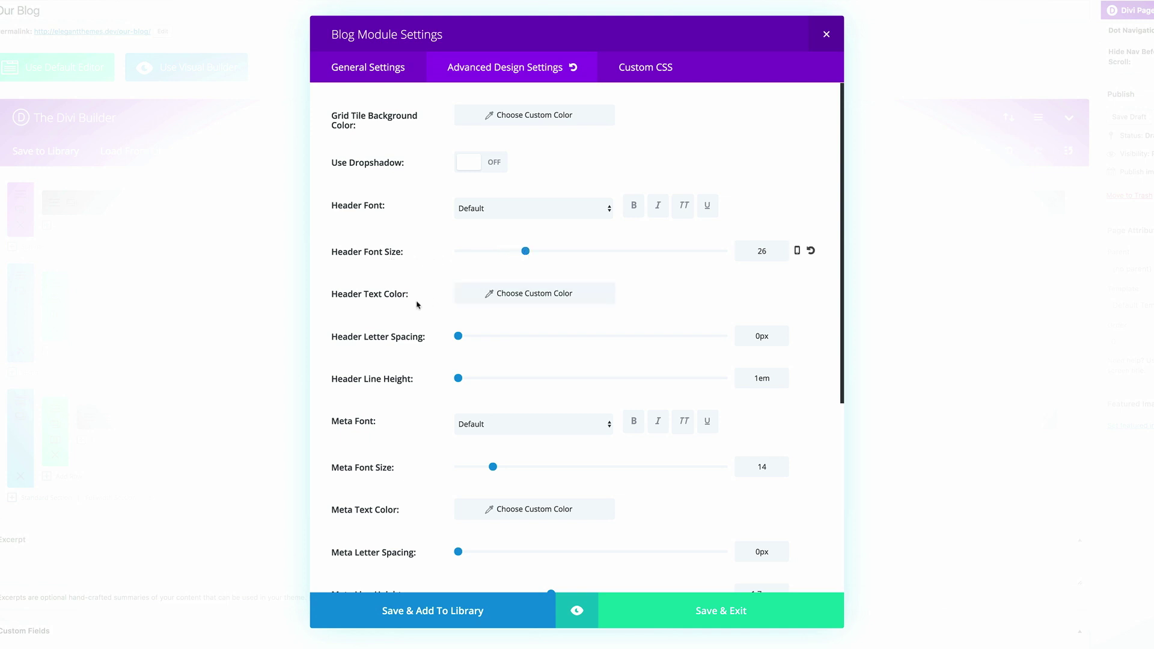
{"action": "left_click", "coordinate": [471, 298]}
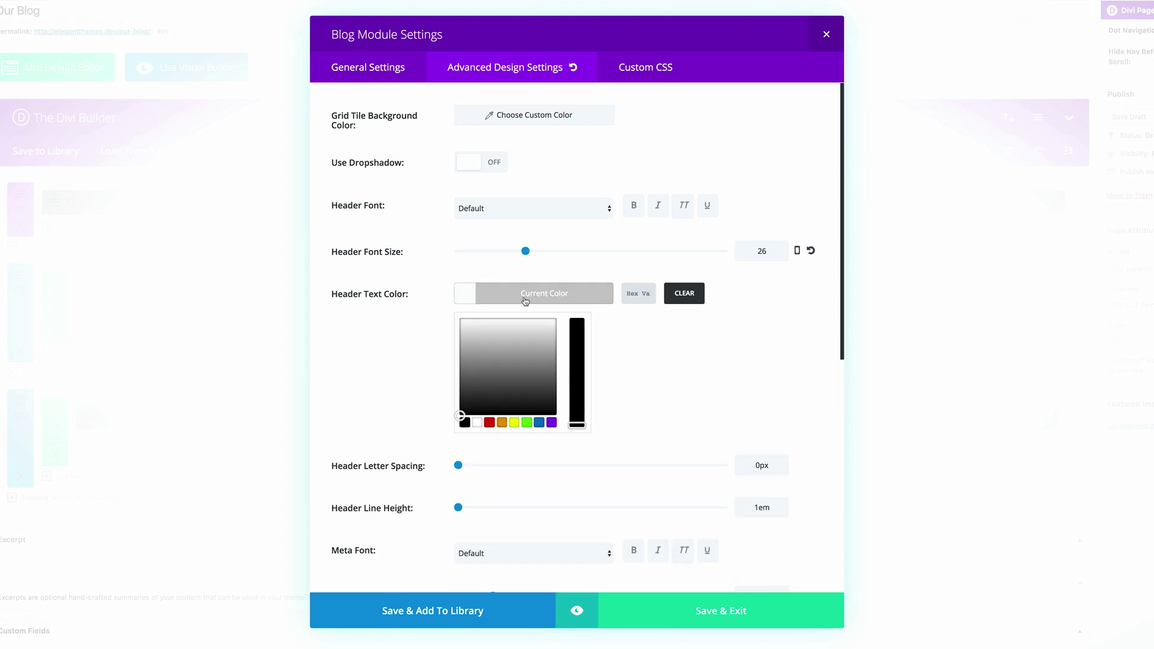
{"action": "left_click", "coordinate": [626, 303]}
{"action": "scroll", "coordinate": [624, 305], "scroll_direction": "down", "scroll_amount": 3}
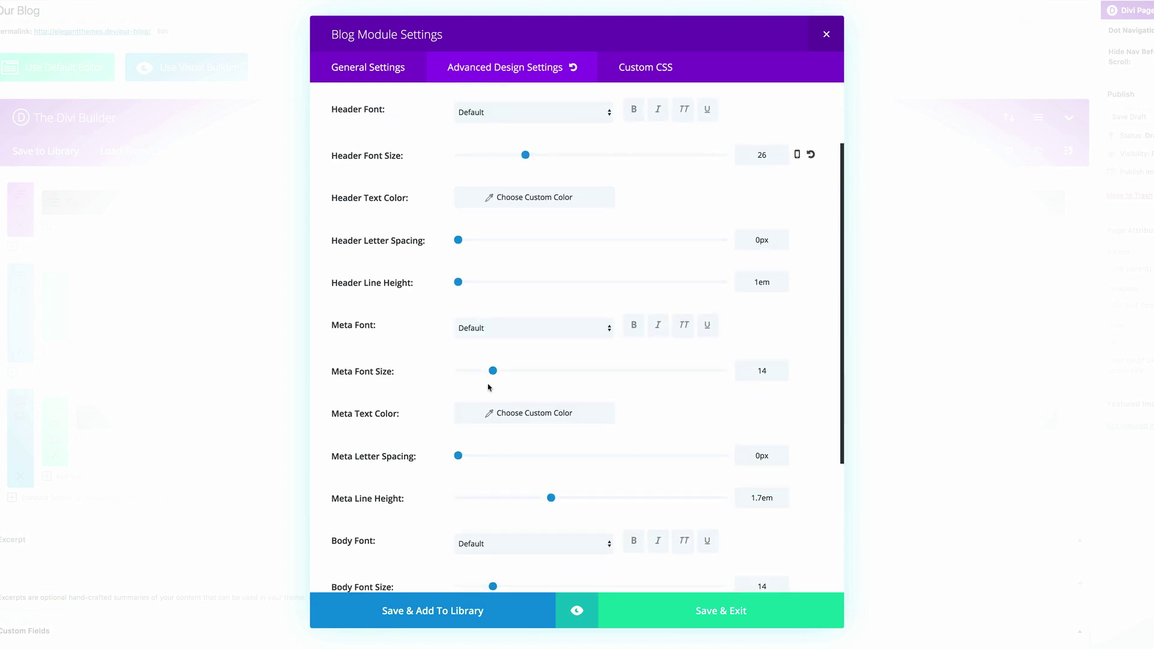
- Paste the slate gray hex value as the Blog module's meta text color, nudge the body font size up slightly, and save the module
{"action": "left_click", "coordinate": [466, 416]}
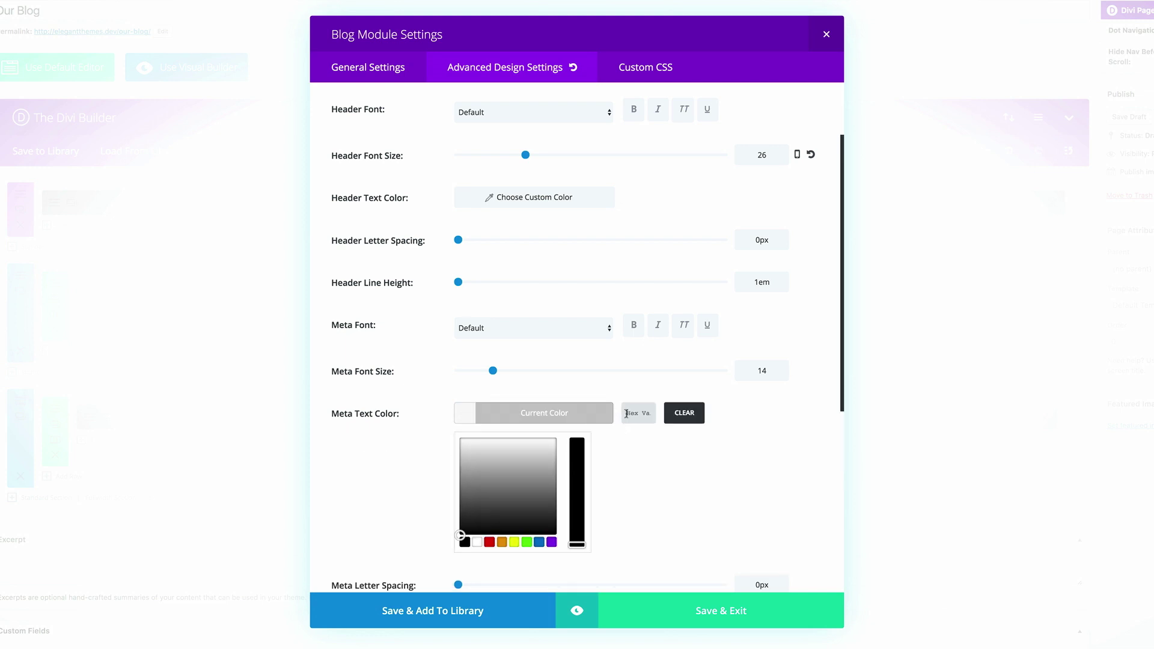
{"action": "key", "text": "ctrl+v"}
{"action": "left_click", "coordinate": [746, 431]}
{"action": "scroll", "coordinate": [822, 406], "scroll_direction": "down", "scroll_amount": 2}
{"action": "scroll", "coordinate": [822, 407], "scroll_direction": "down", "scroll_amount": 5}
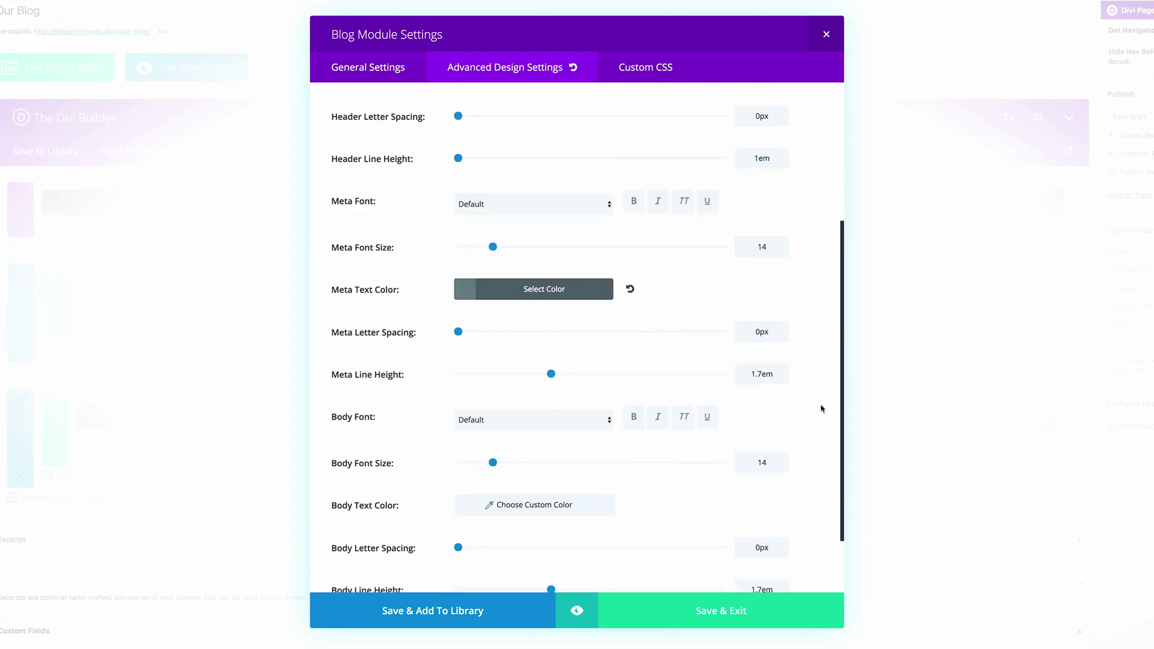
{"action": "scroll", "coordinate": [676, 393], "scroll_direction": "down", "scroll_amount": 2}
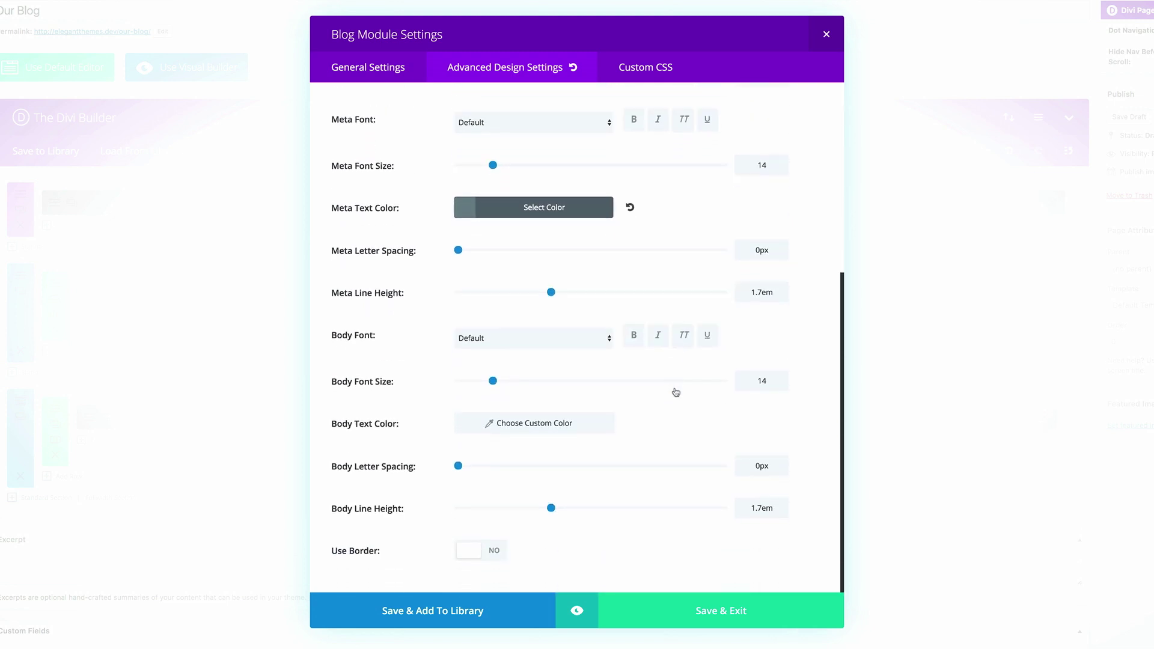
{"action": "left_click_drag", "start_coordinate": [496, 384], "coordinate": [498, 383]}
{"action": "left_click", "coordinate": [743, 612]}
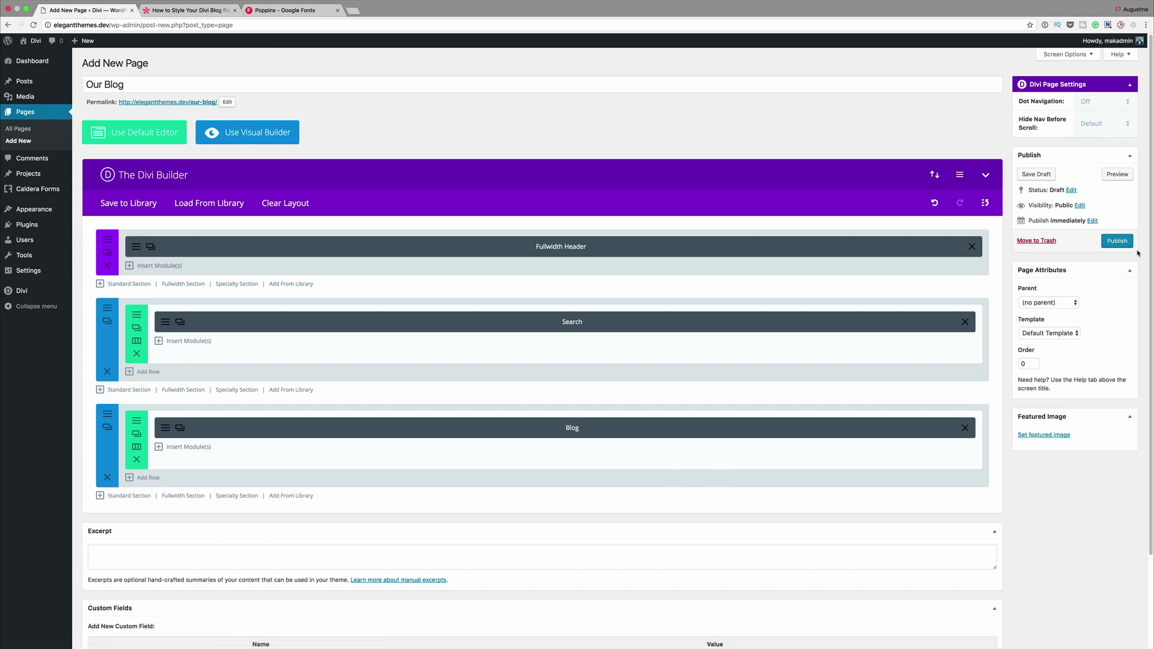
- Publish the Our Blog page, view it on the live site, and return to the page editor
{"action": "left_click", "coordinate": [1117, 241]}
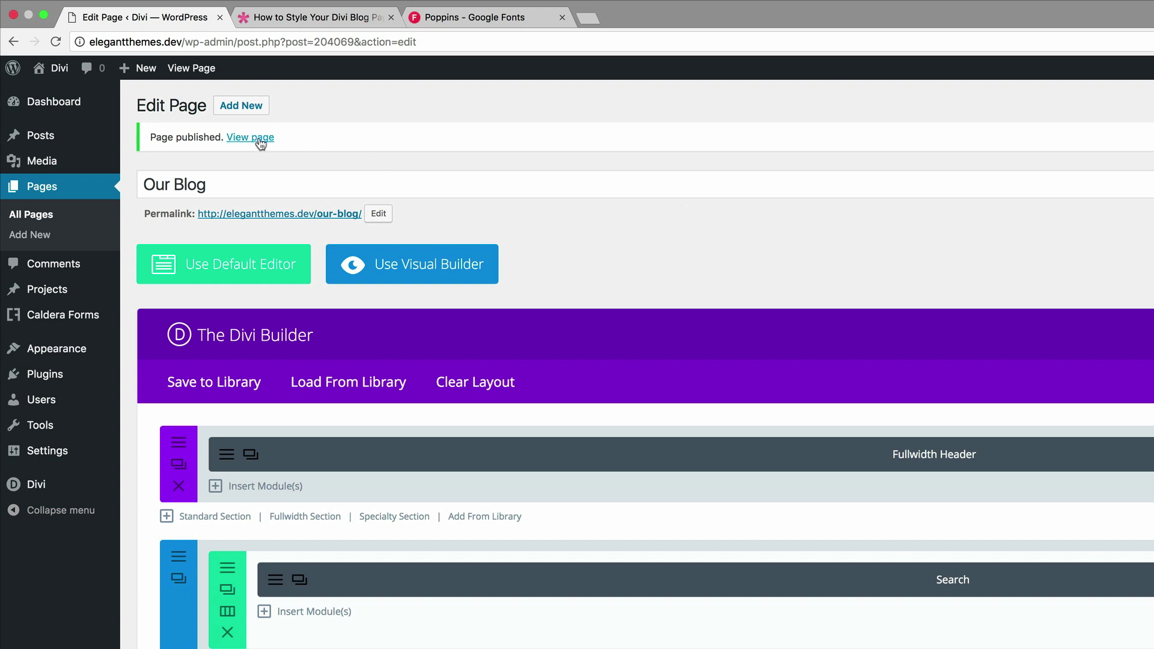
{"action": "left_click", "coordinate": [260, 142]}
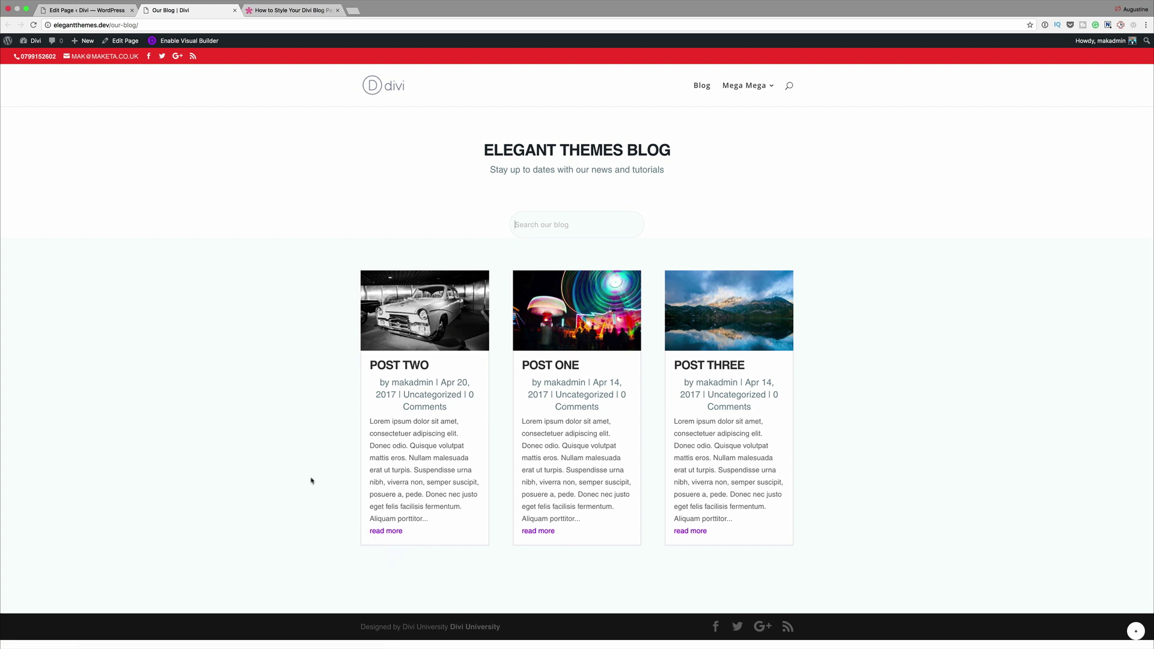
{"action": "left_click", "coordinate": [84, 10]}
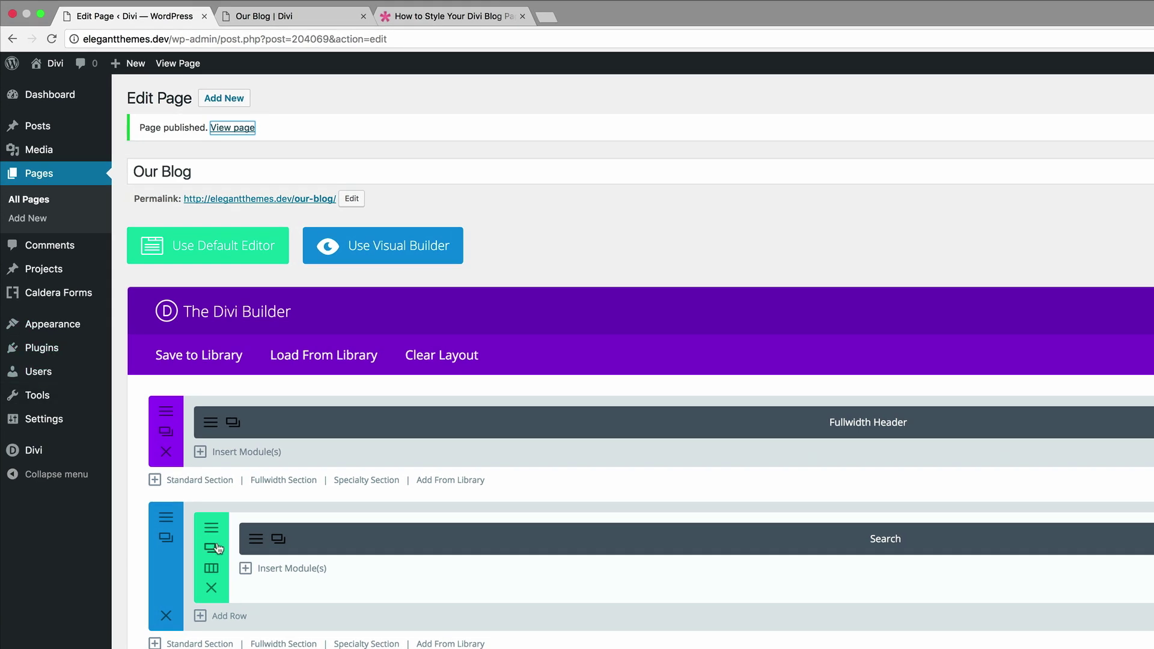
- Open the Divi Theme Options in a new browser tab and go to the Integration settings
{"action": "mouse_move", "coordinate": [45, 346]}
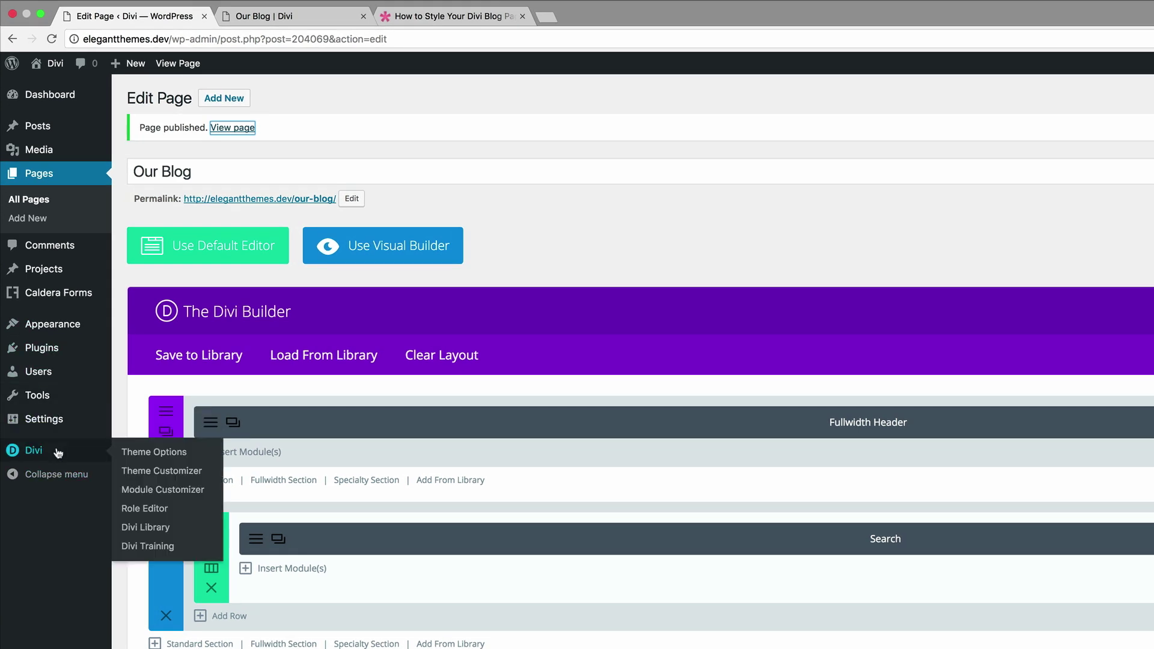
{"action": "left_click", "coordinate": [152, 457], "text": "super"}
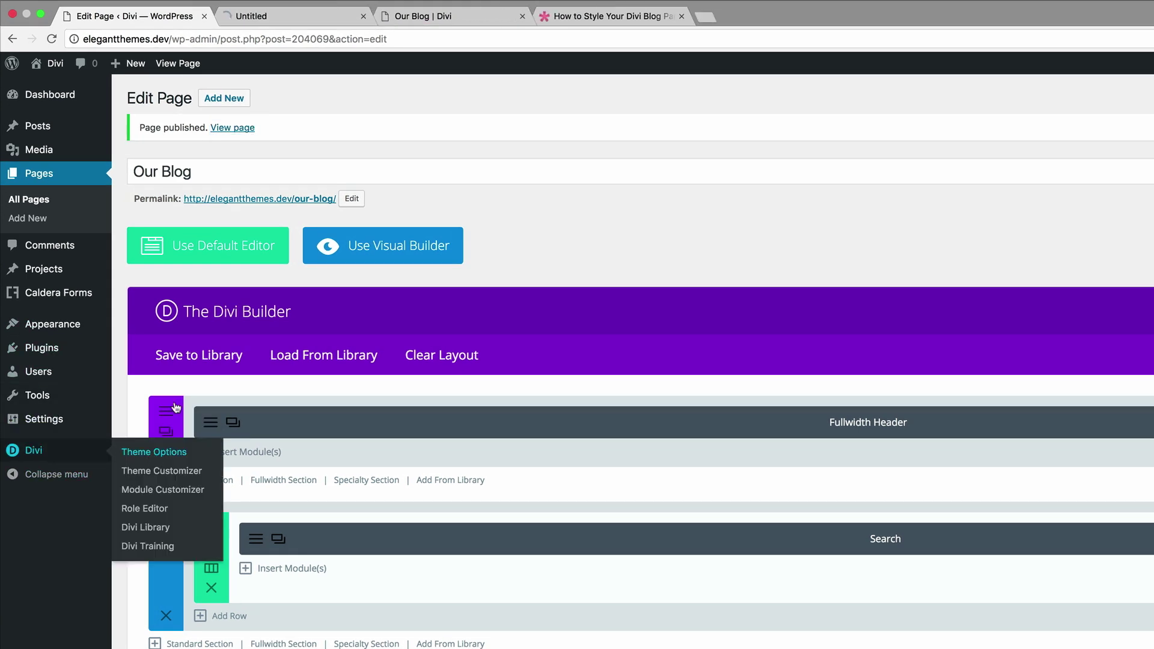
{"action": "left_click", "coordinate": [329, 17]}
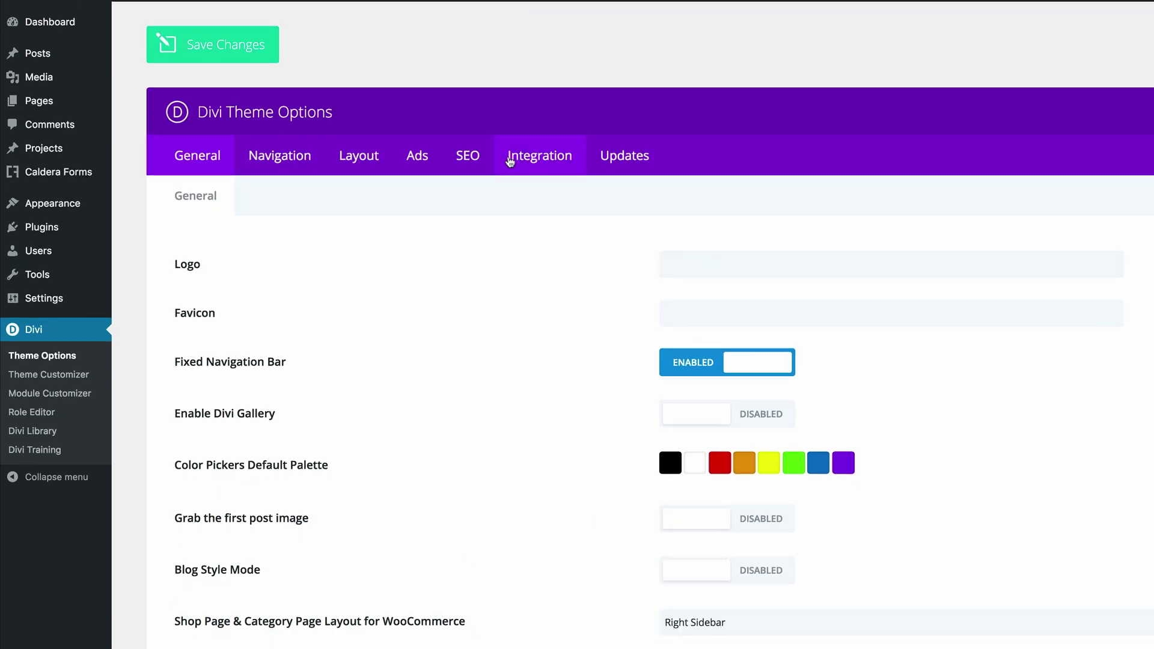
{"action": "left_click", "coordinate": [535, 156]}
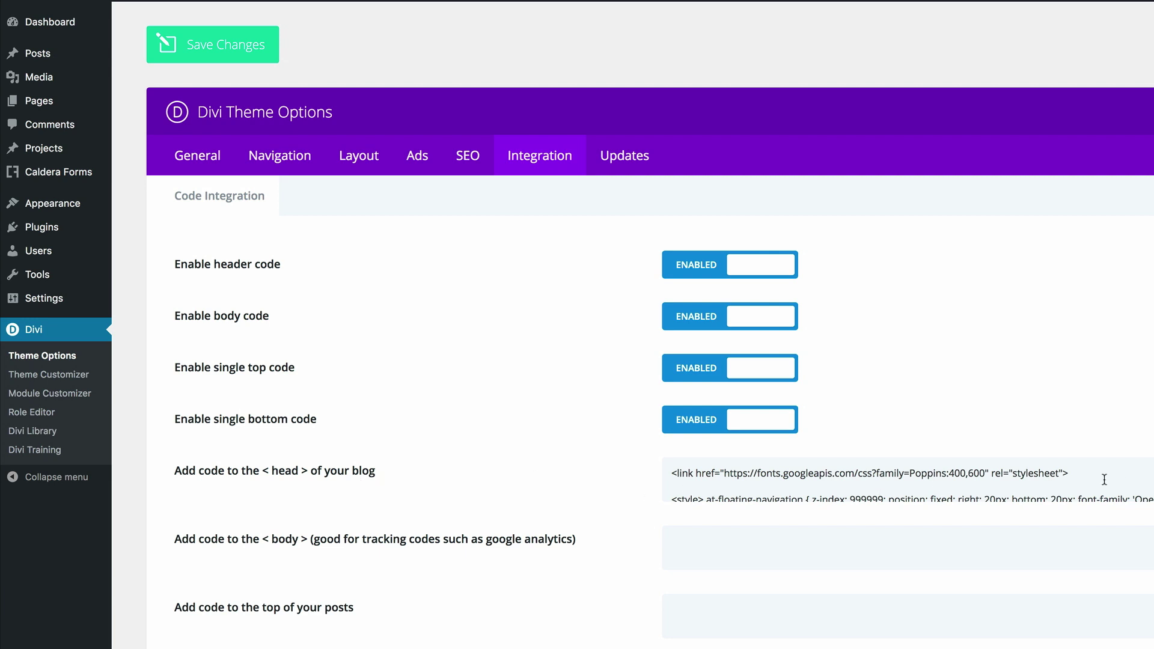
- Replace the floating-navigation head code below the Poppins link with a jQuery document-ready script that sets the ".more-link" text to "View Full Post"
{"action": "key", "text": "ctrl+z"}
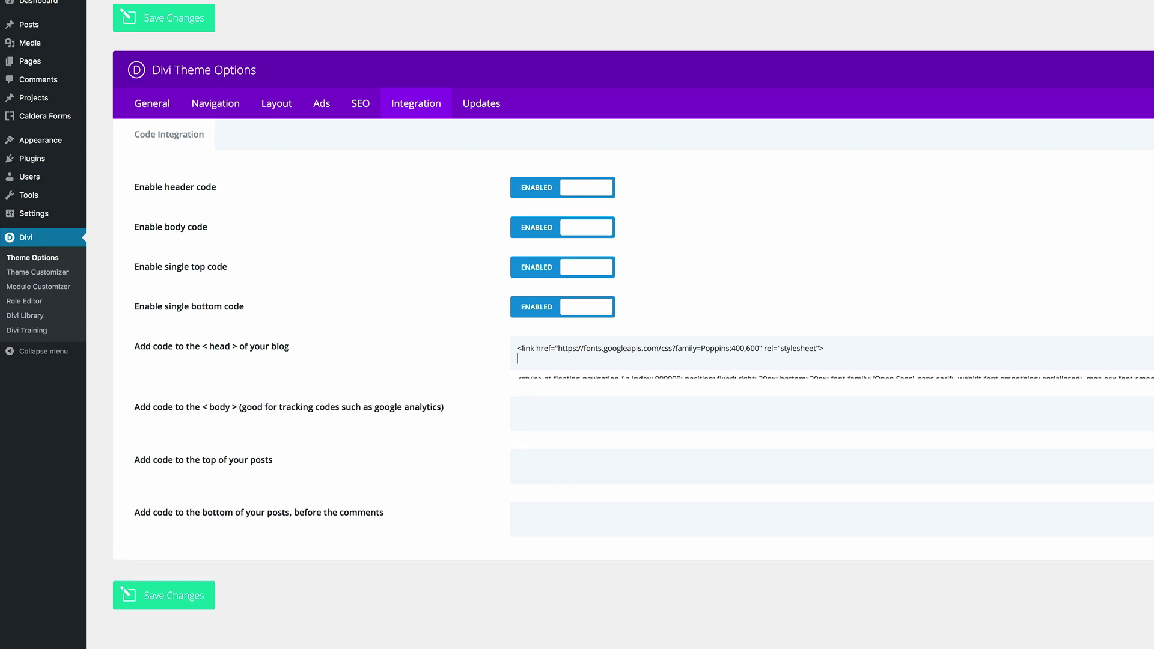
{"action": "key", "text": "ctrl+shift+z"}
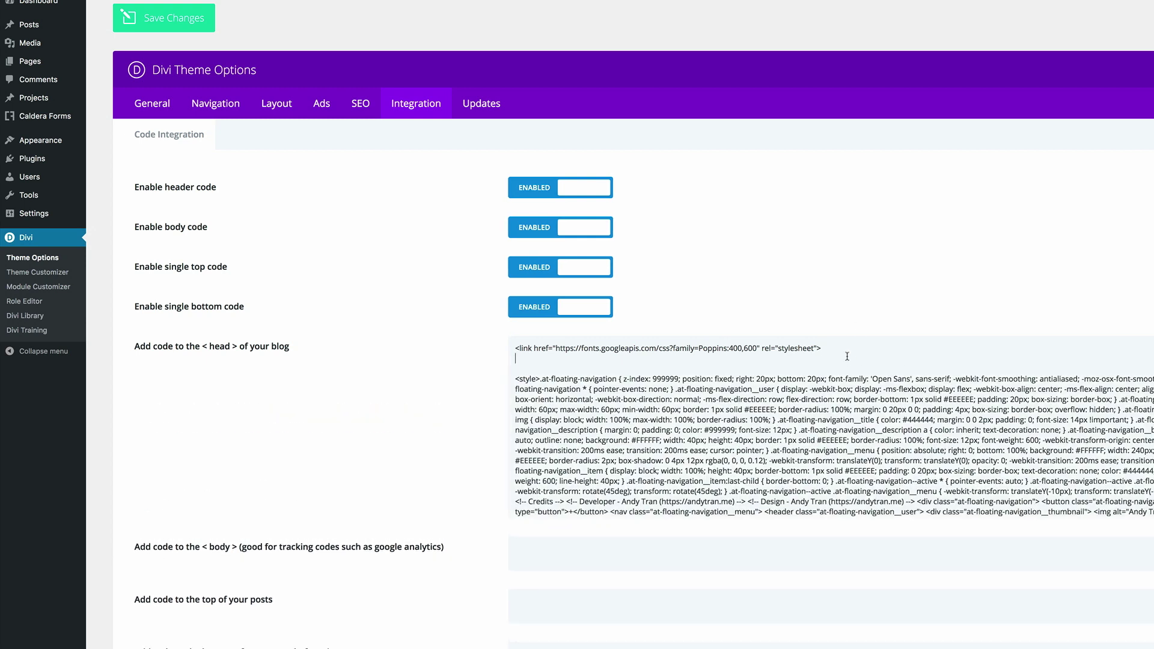
{"action": "key", "text": "Return"}
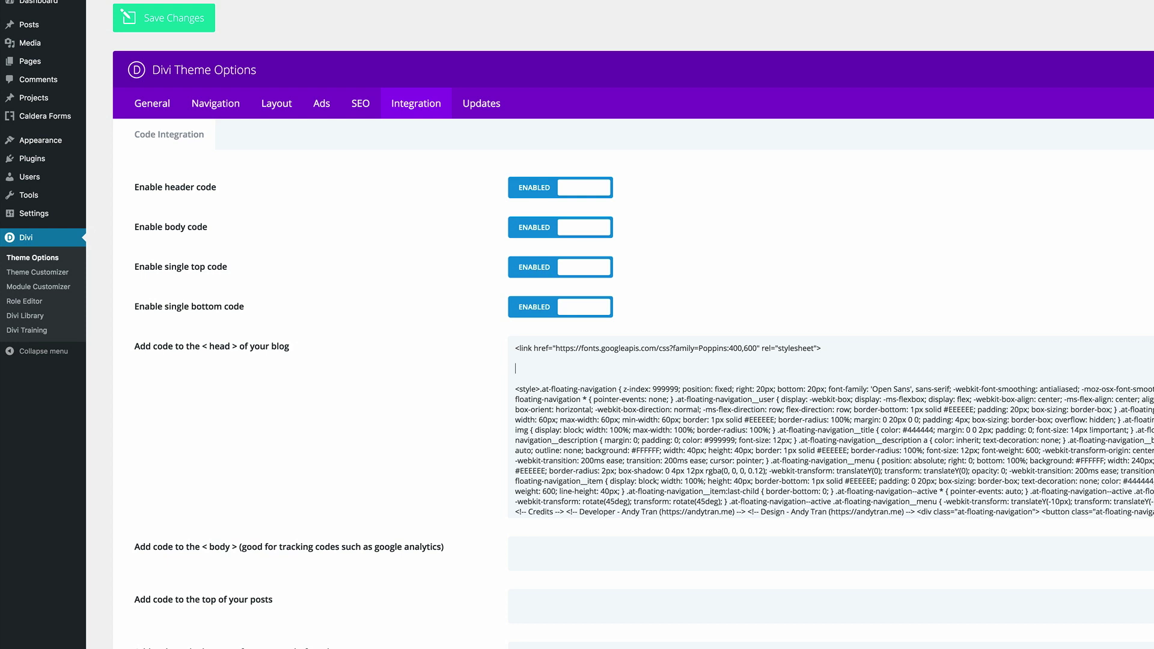
{"action": "type", "text": "<script type=\"text/javascript\"> jQuery(document).ready(function(){ jQuery(\".more-link\").text(\"View Full Post\"); }); </script>"}
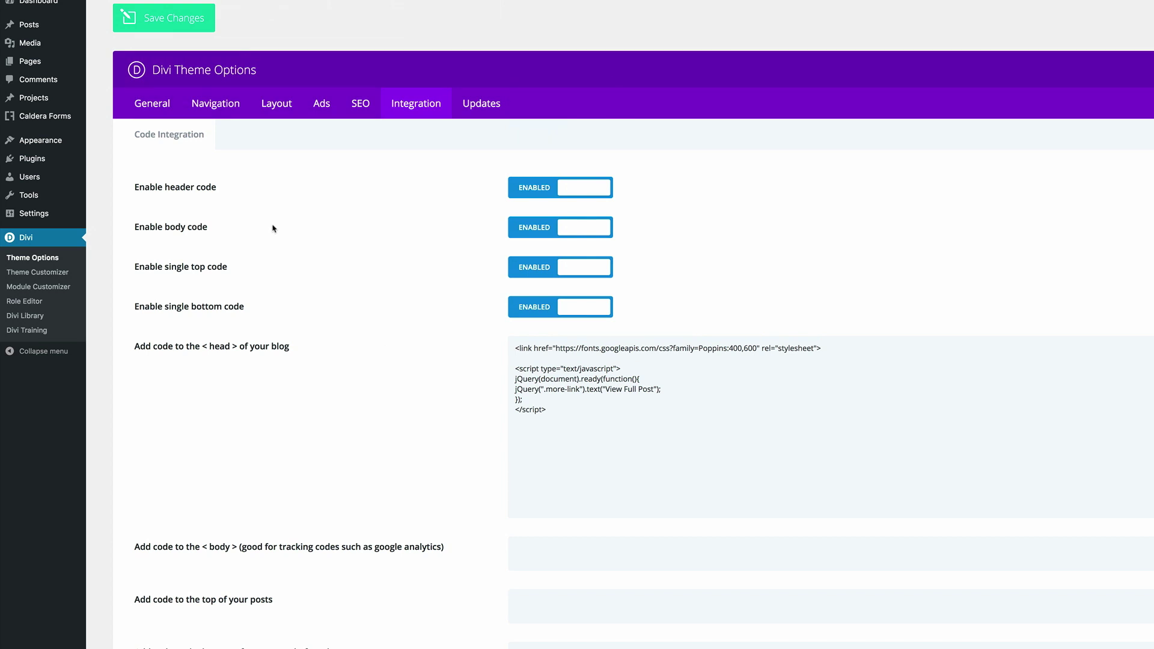
- Append ".elegantdesign a.more-link" button rules to the theme's custom CSS with 14px uppercase text, #71818c color, 60px border radius and a #20292f hover color
{"action": "left_click", "coordinate": [140, 106]}
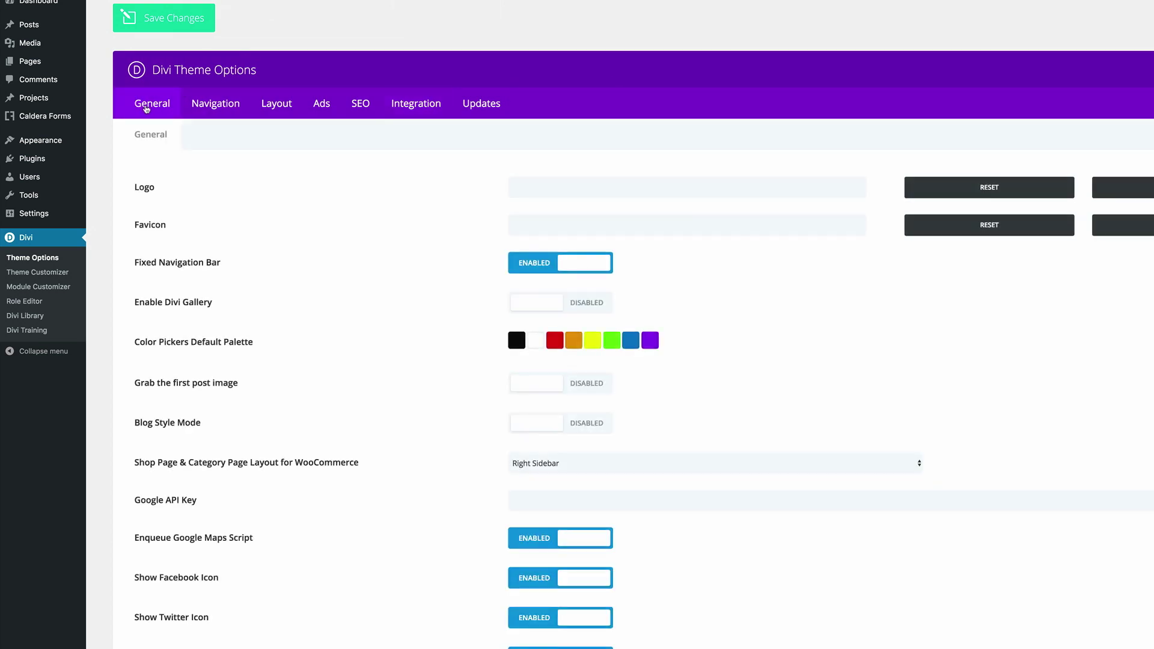
{"action": "scroll", "coordinate": [381, 255], "scroll_direction": "down", "scroll_amount": 15}
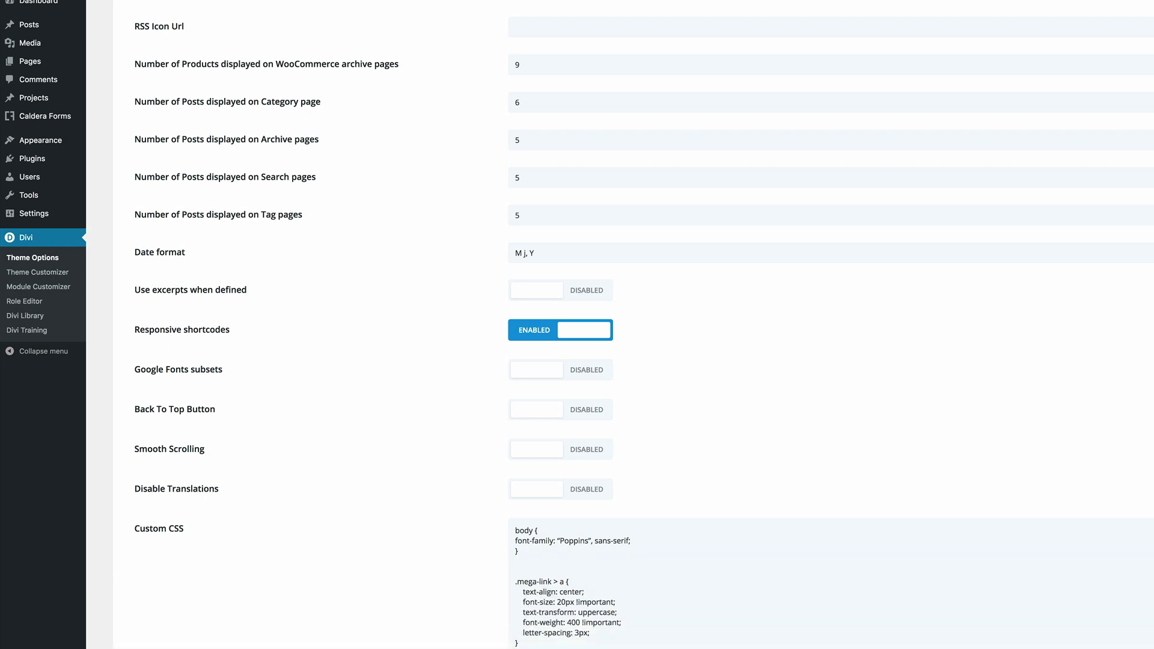
{"action": "scroll", "coordinate": [1067, 529], "scroll_direction": "down", "scroll_amount": 15}
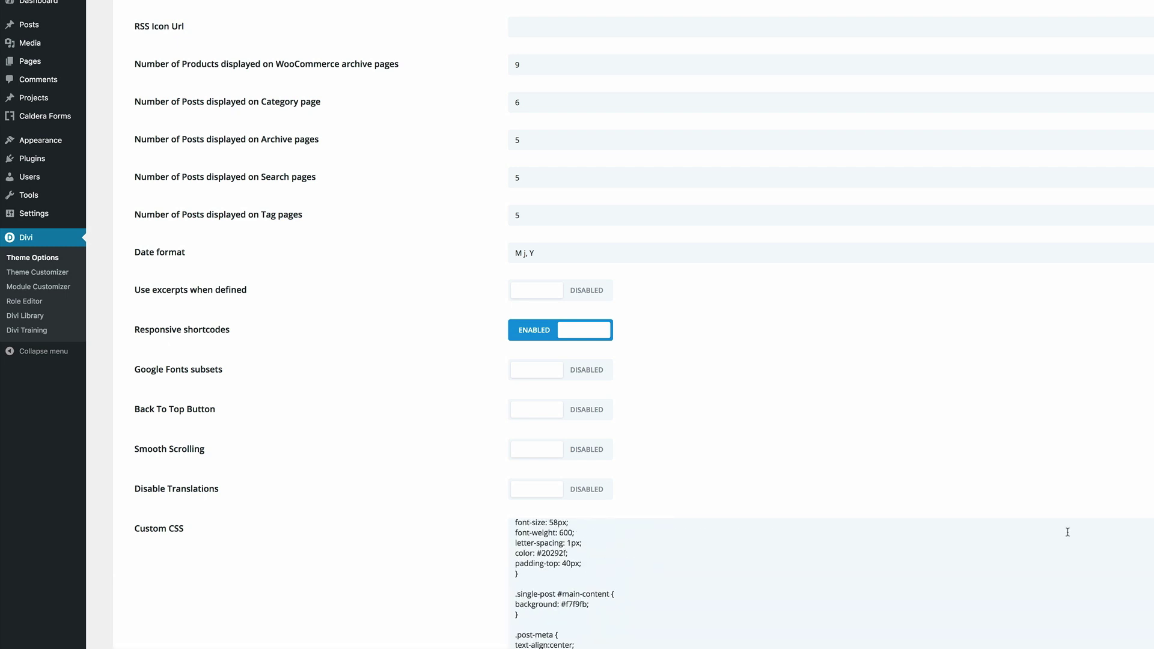
{"action": "scroll", "coordinate": [1068, 529], "scroll_direction": "down", "scroll_amount": 10}
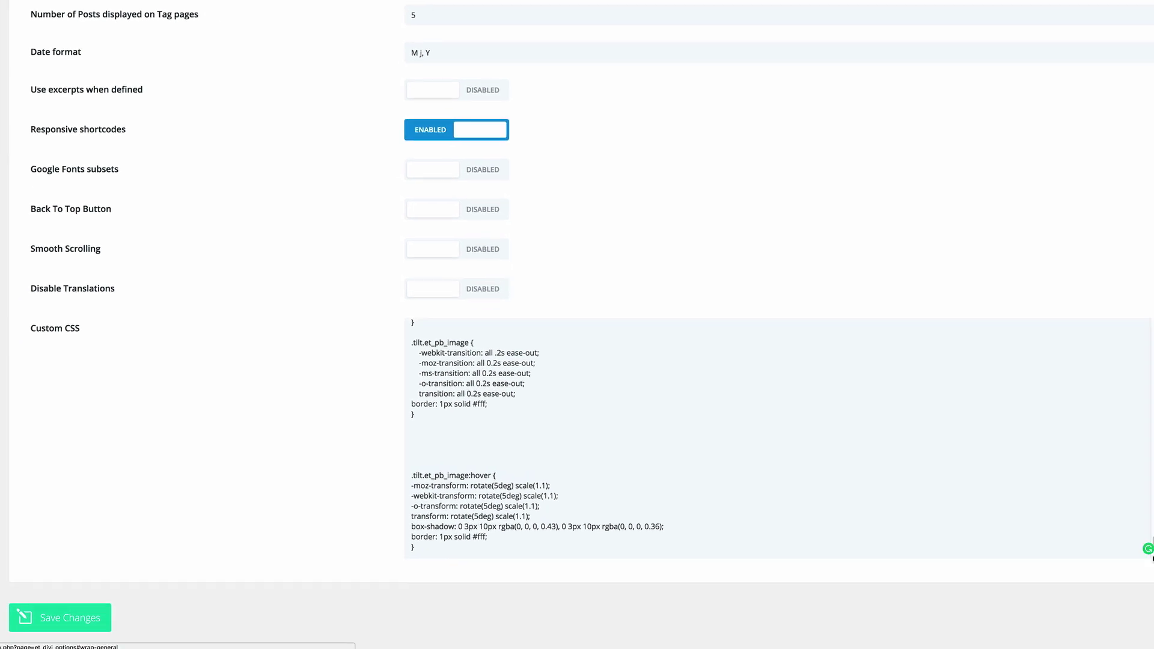
{"action": "left_click", "coordinate": [435, 487]}
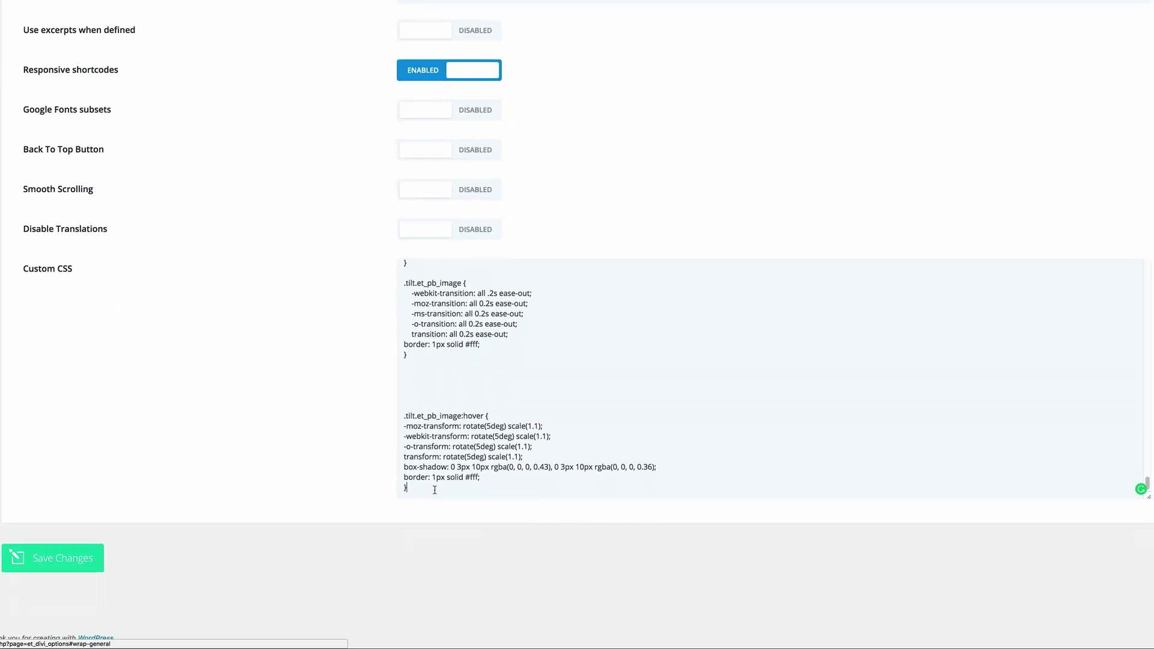
{"action": "key", "text": "Return"}
{"action": "key", "text": "Return"}
{"action": "key", "text": "Return"}
{"action": "key", "text": "Return"}
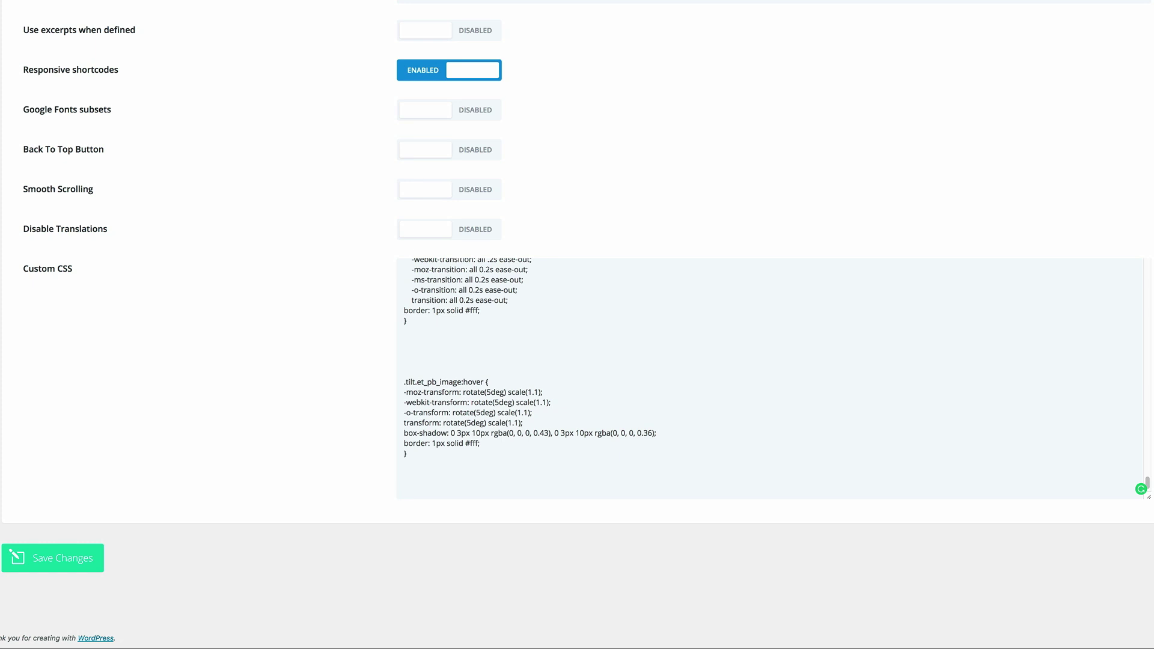
{"action": "type", "text": ".elegantdesign a.more-link {     font-size: 14px;     color: #71818c !important;     font-weight: 600;     text-transform: uppercase;     margin-top: 10px;     float: none;     display: inline-block;     padding: 8px 16px;     border-radius: 60px;     background-color: #f7f9fb;     border: 2px solid #e9eff5; }  .elegantdesign a.more-link:hover { color: #20292f; }"}
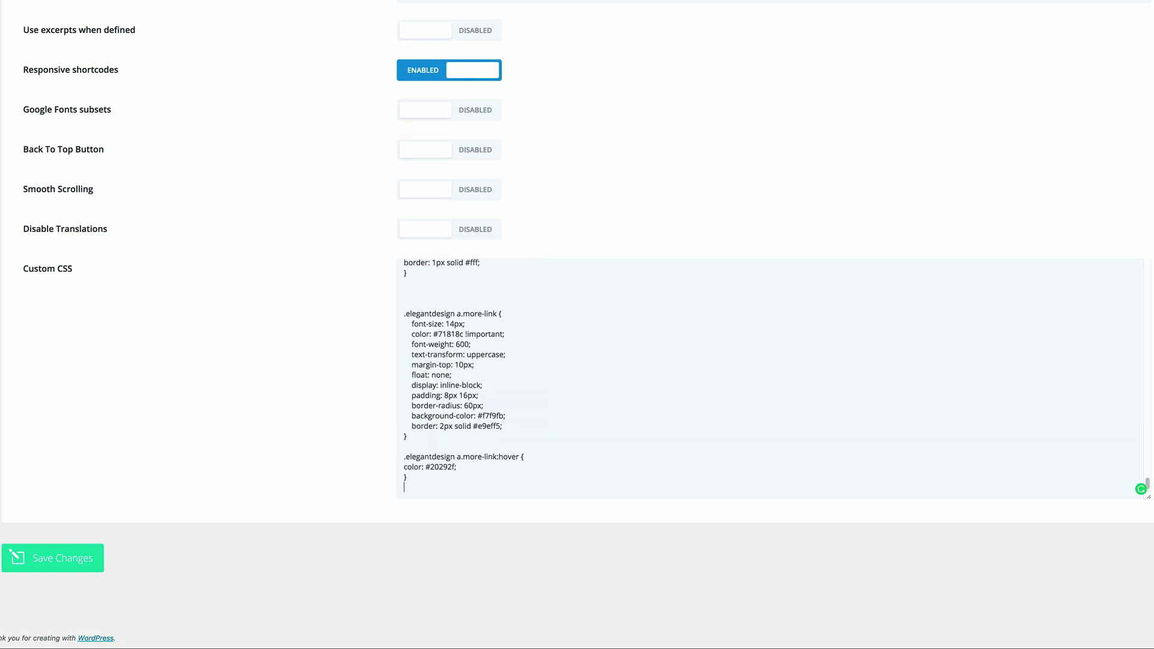
- Save the theme options without storing the login, and reload the live Our Blog page
{"action": "left_click", "coordinate": [62, 559]}
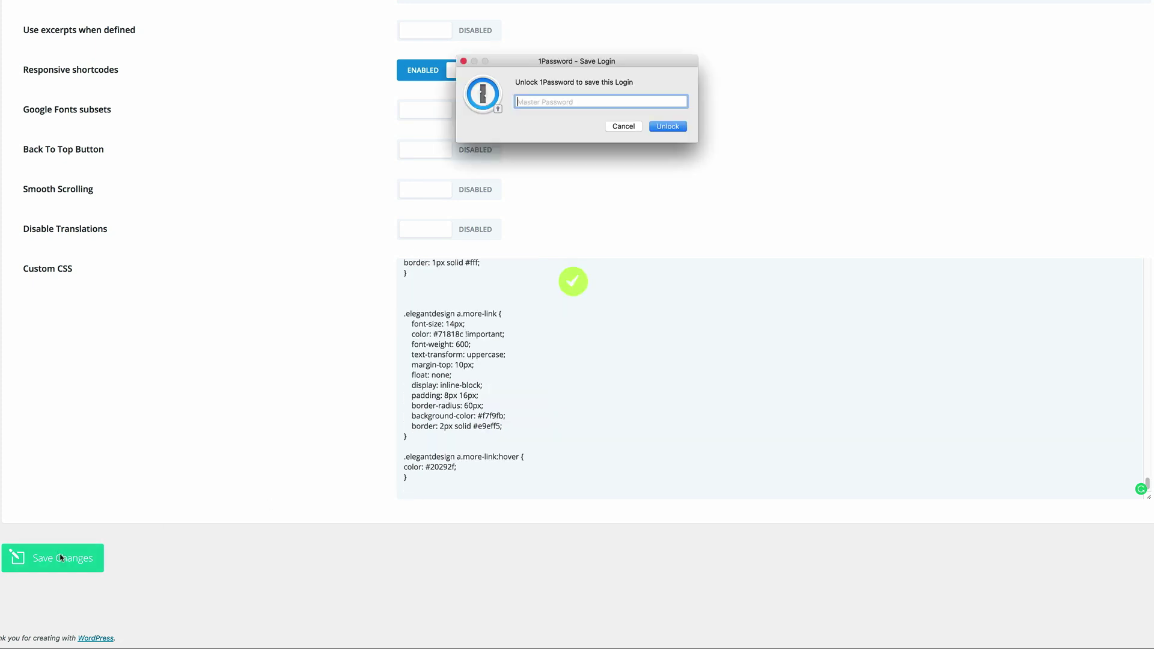
{"action": "left_click", "coordinate": [624, 127]}
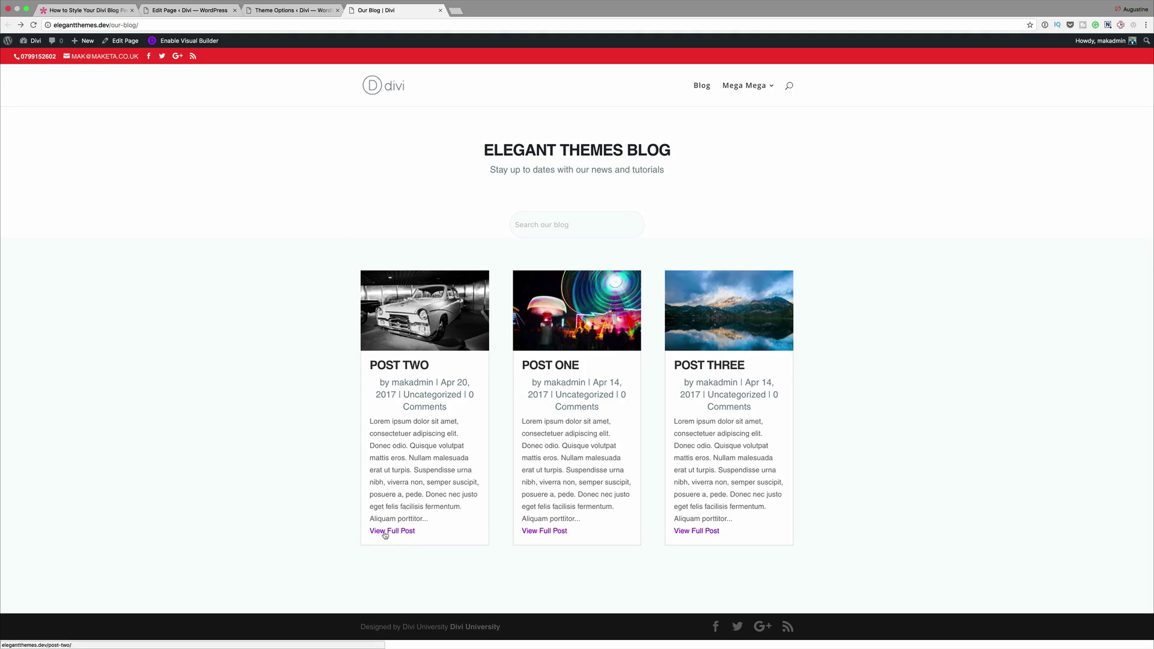
{"action": "left_click", "coordinate": [33, 25]}
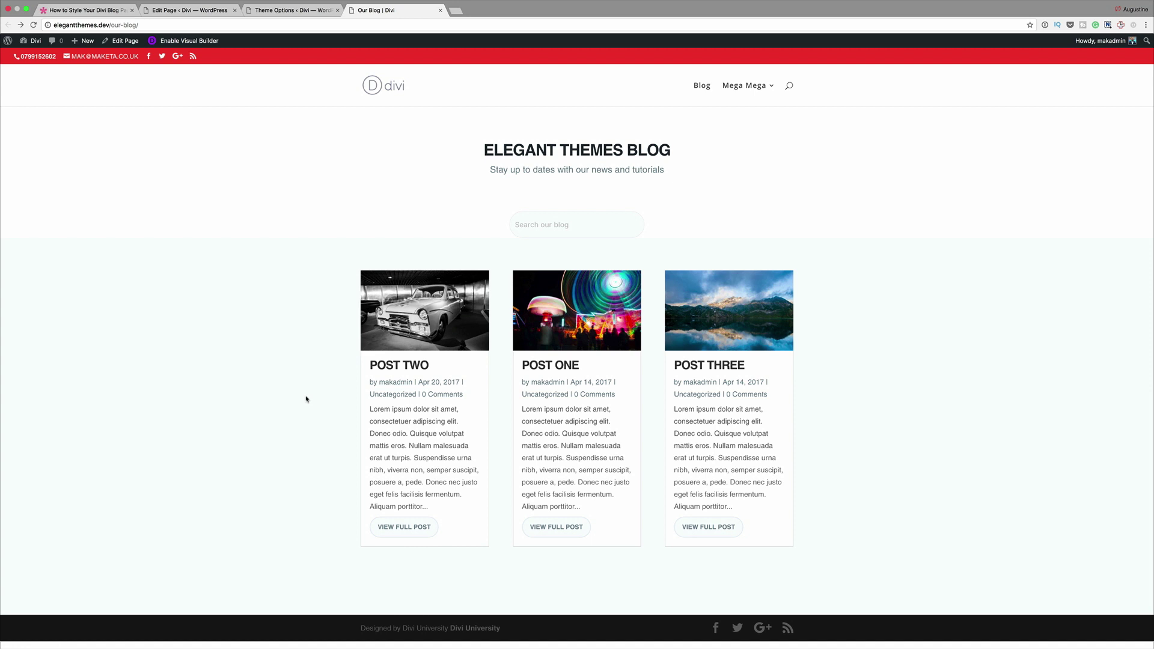
- Paste the ".elegantdesign" two-column blog grid CSS, including its 980px media query, into the theme's custom CSS above the more-link rules
{"action": "key", "text": "super+2"}
{"action": "left_click", "coordinate": [272, 12]}
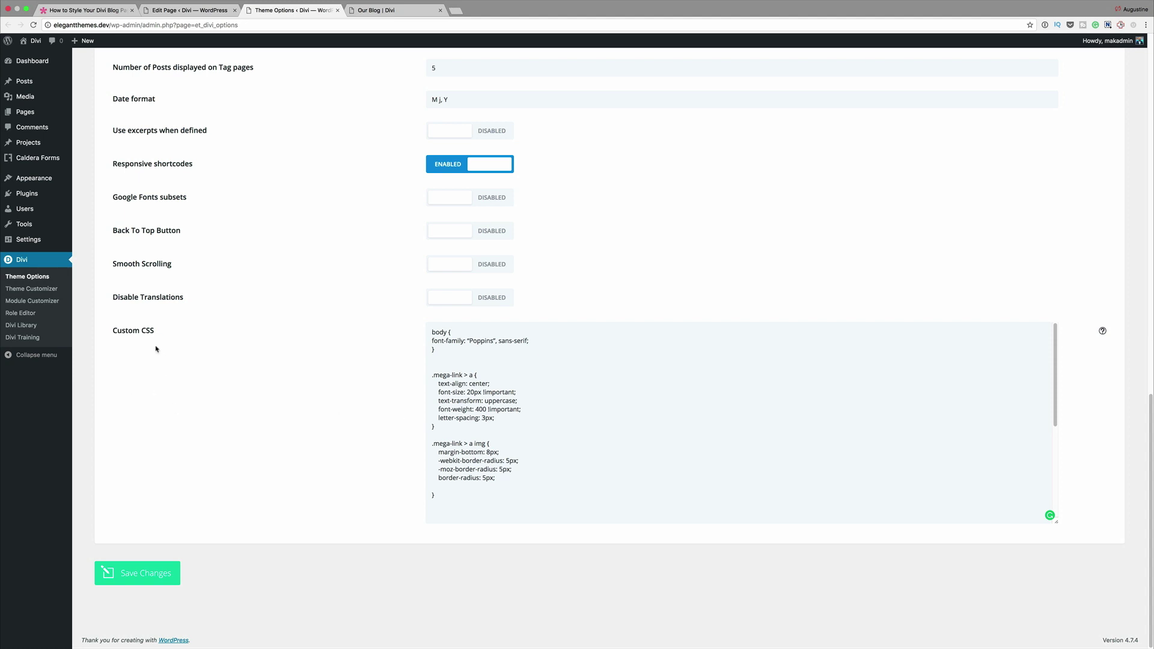
{"action": "left_click", "coordinate": [470, 519]}
{"action": "key", "text": "Return"}
{"action": "key", "text": "Return"}
{"action": "key", "text": "Return"}
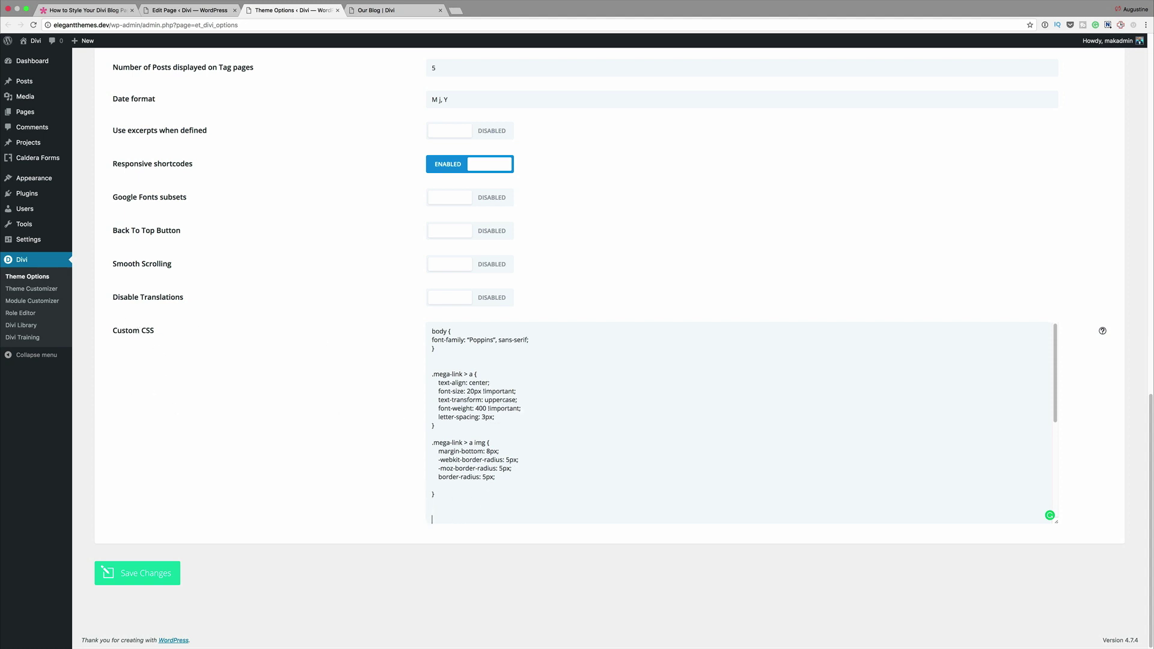
{"action": "key", "text": "super+v"}
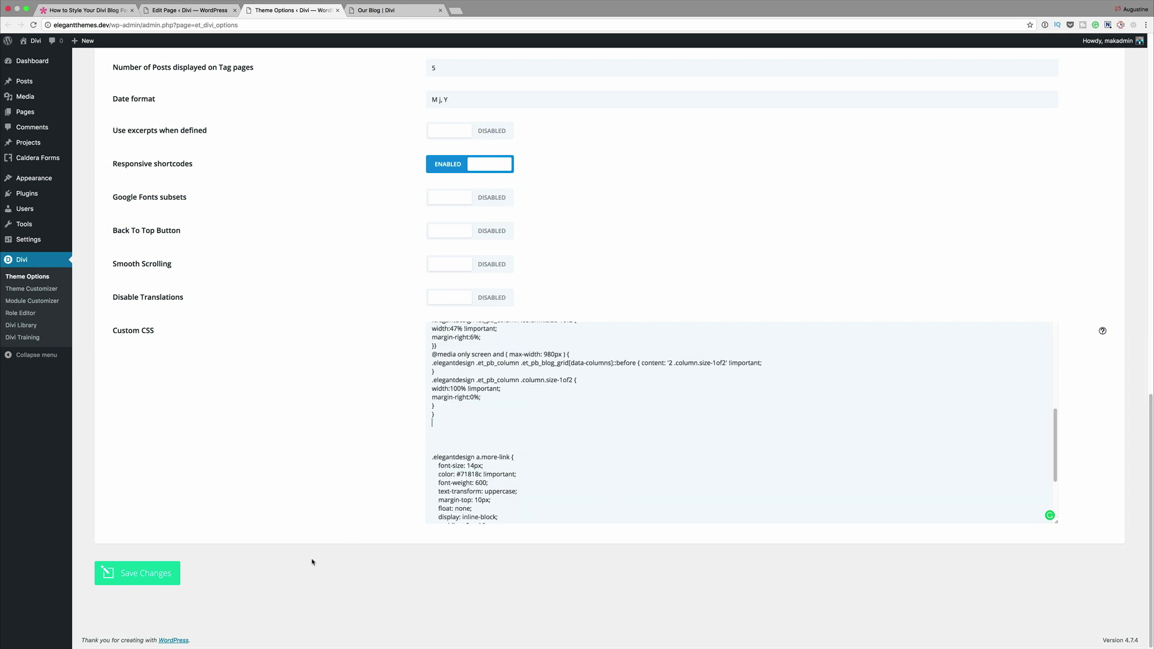
- Save the blog grid CSS and refresh the Our Blog page on the live site
{"action": "left_click", "coordinate": [151, 576]}
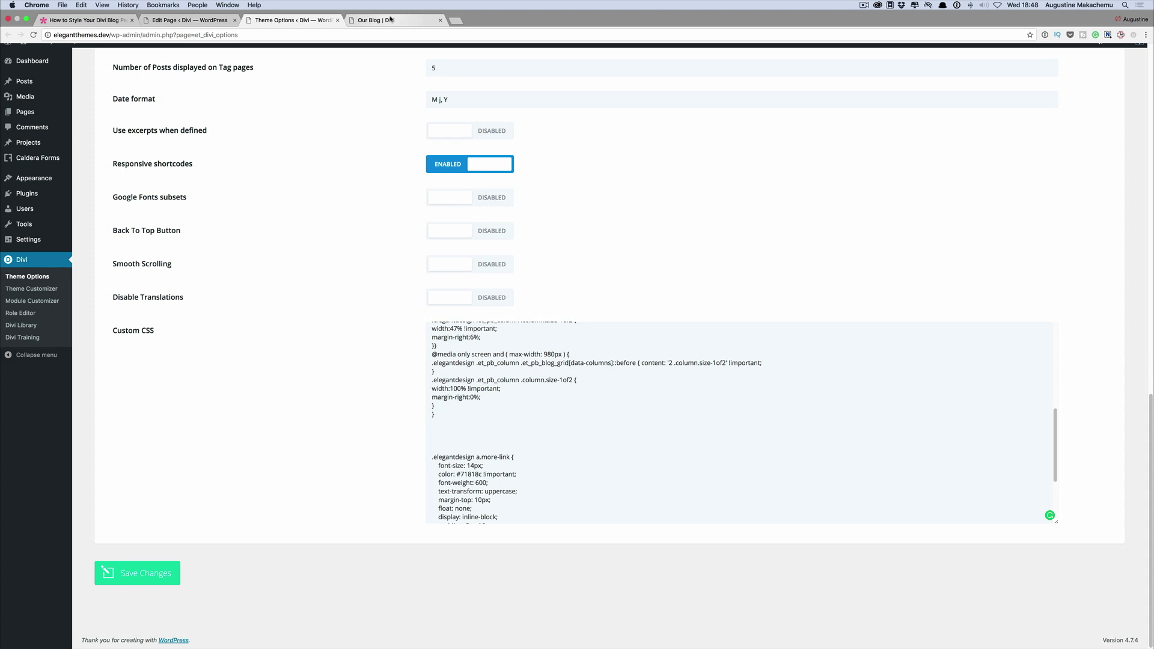
{"action": "left_click", "coordinate": [389, 20]}
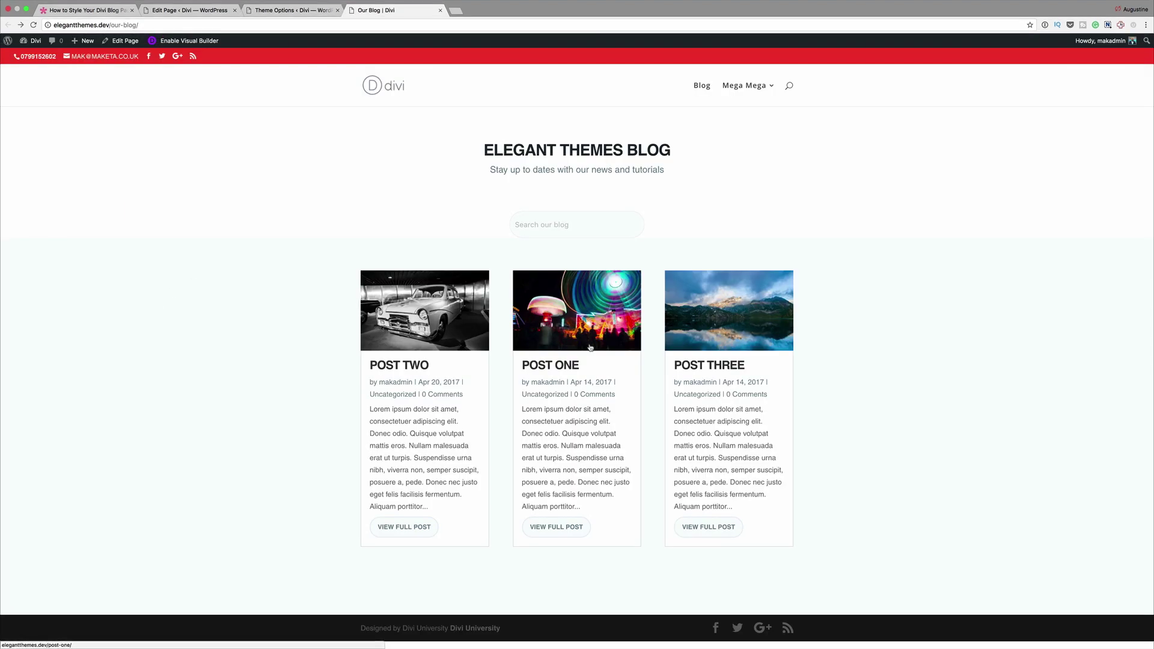
{"action": "left_click", "coordinate": [35, 25]}
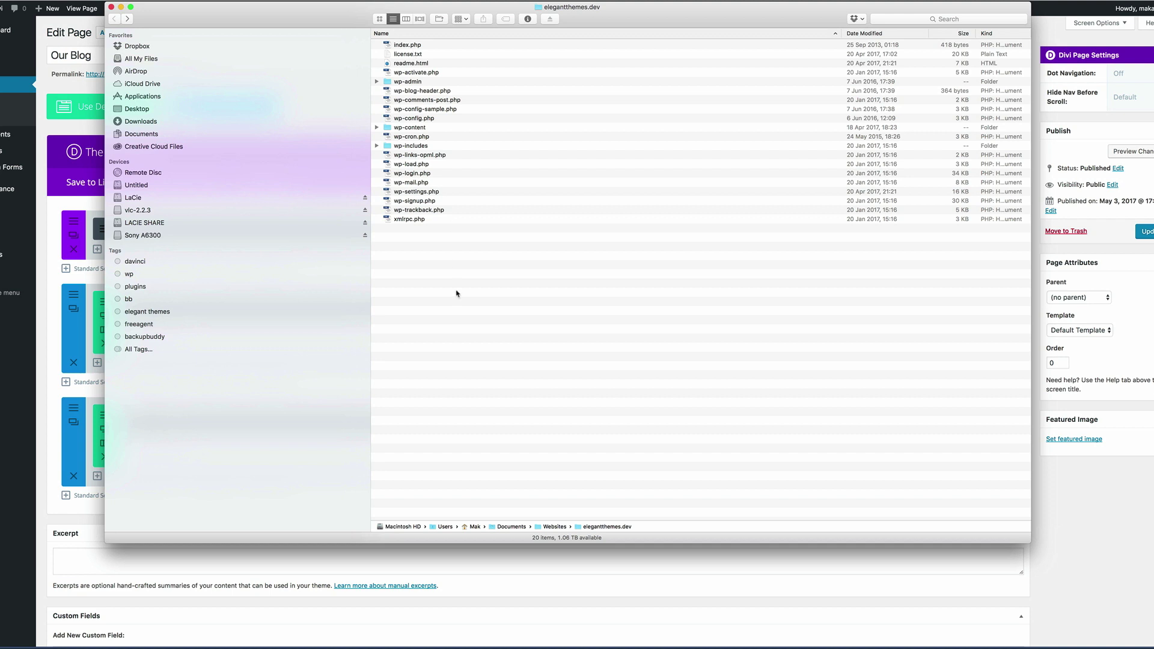
- Open the child theme's folder inside wp-content/themes of the elegantthemes.dev site
{"action": "double_click", "coordinate": [451, 128]}
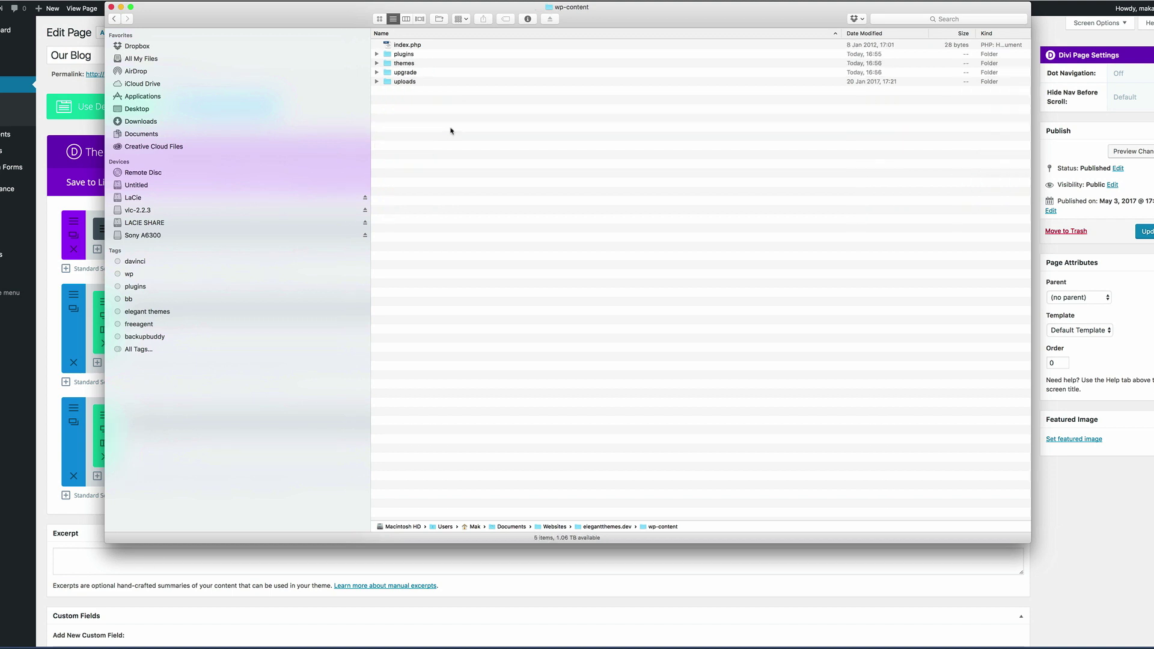
{"action": "double_click", "coordinate": [438, 64]}
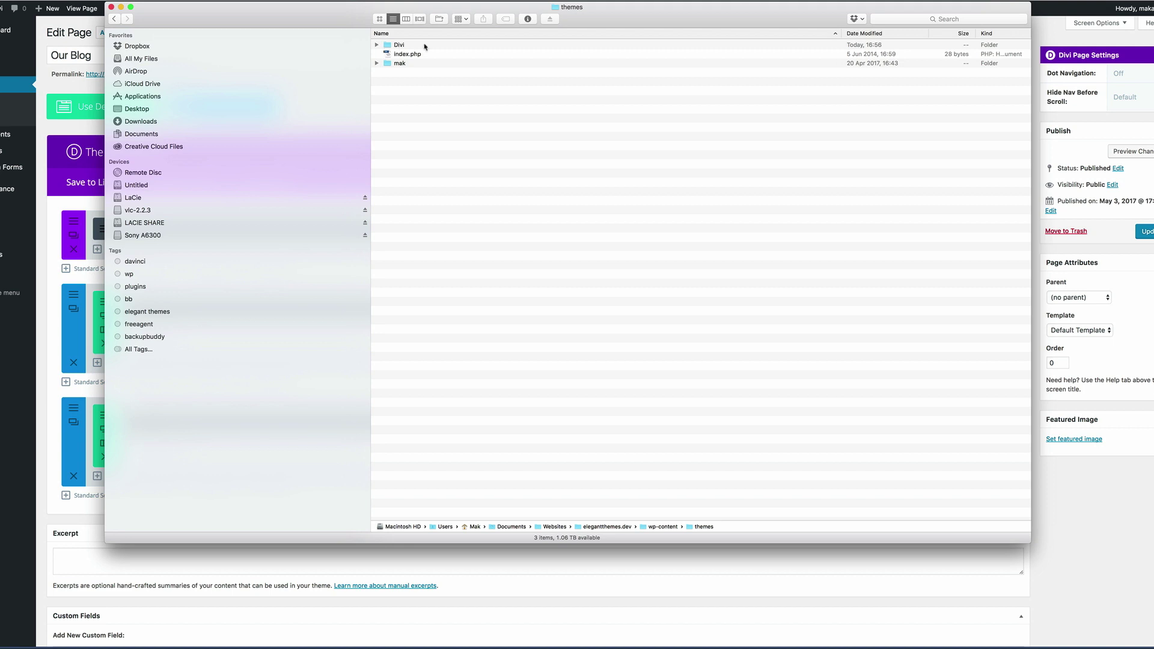
{"action": "double_click", "coordinate": [394, 63]}
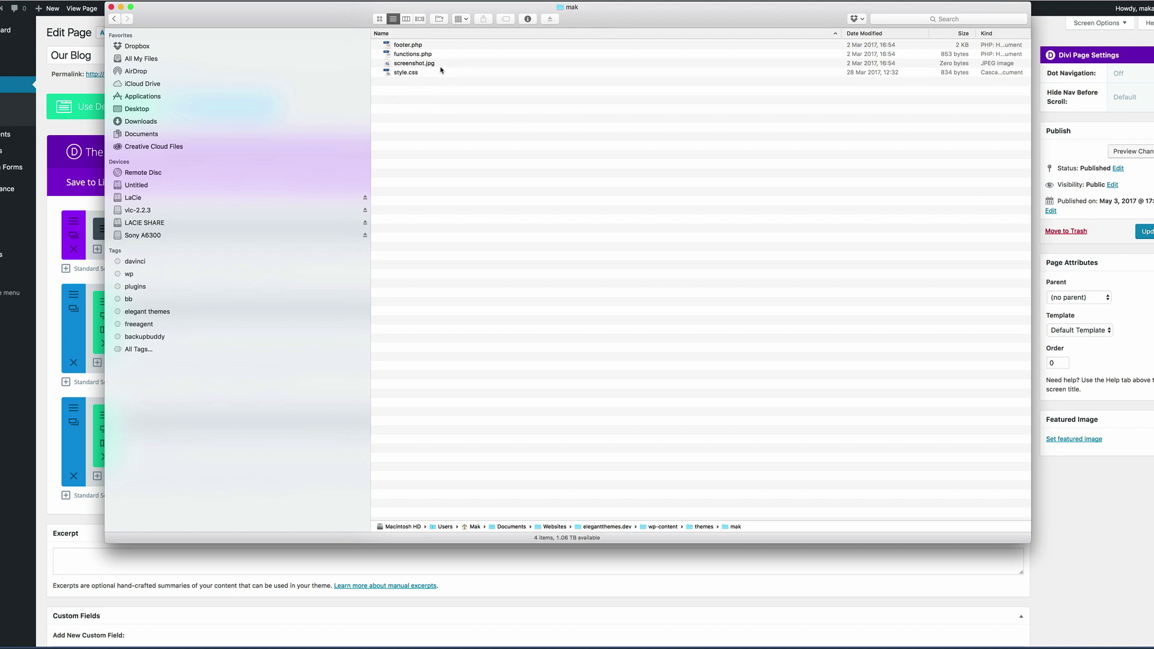
- Open the child theme's functions.php in TextEdit, then enlarge and reposition its window
{"action": "left_click", "coordinate": [402, 56]}
{"action": "right_click", "coordinate": [409, 54]}
{"action": "mouse_move", "coordinate": [443, 68]}
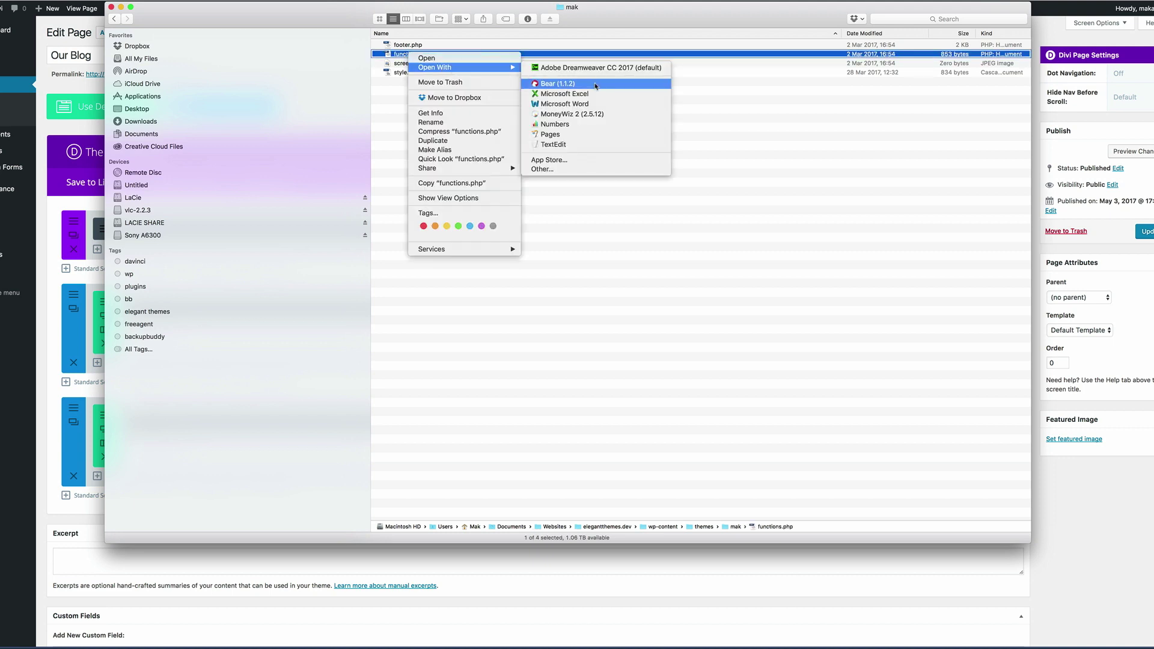
{"action": "left_click", "coordinate": [555, 146]}
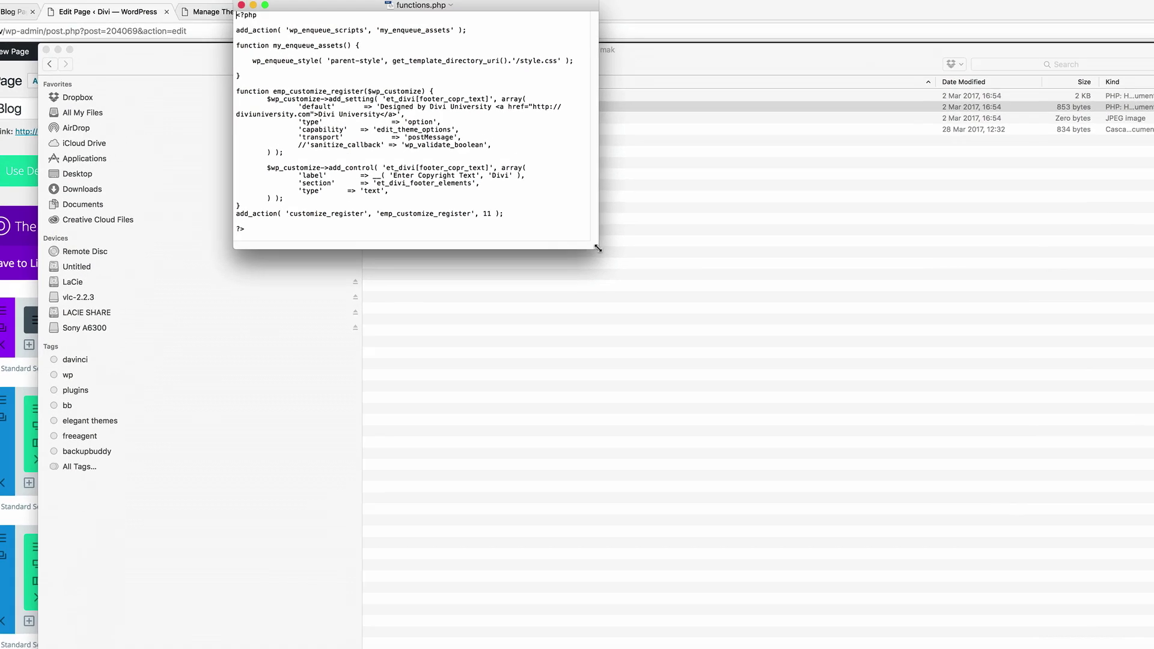
{"action": "left_click_drag", "start_coordinate": [598, 248], "coordinate": [867, 392]}
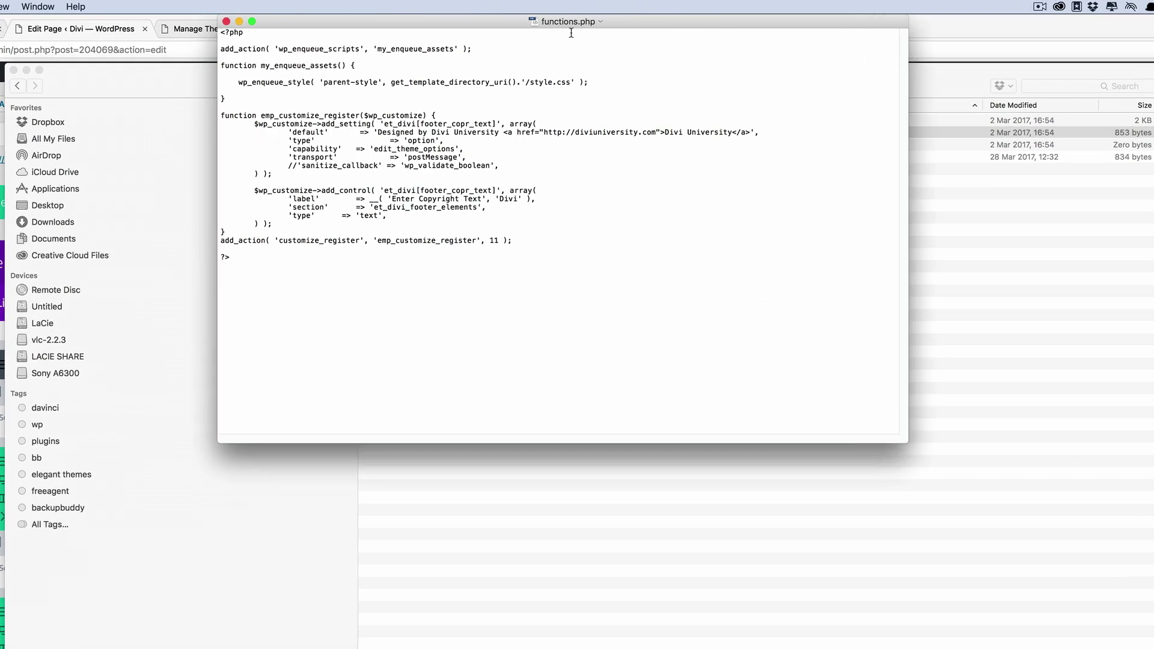
{"action": "left_click_drag", "start_coordinate": [312, 23], "coordinate": [345, 174]}
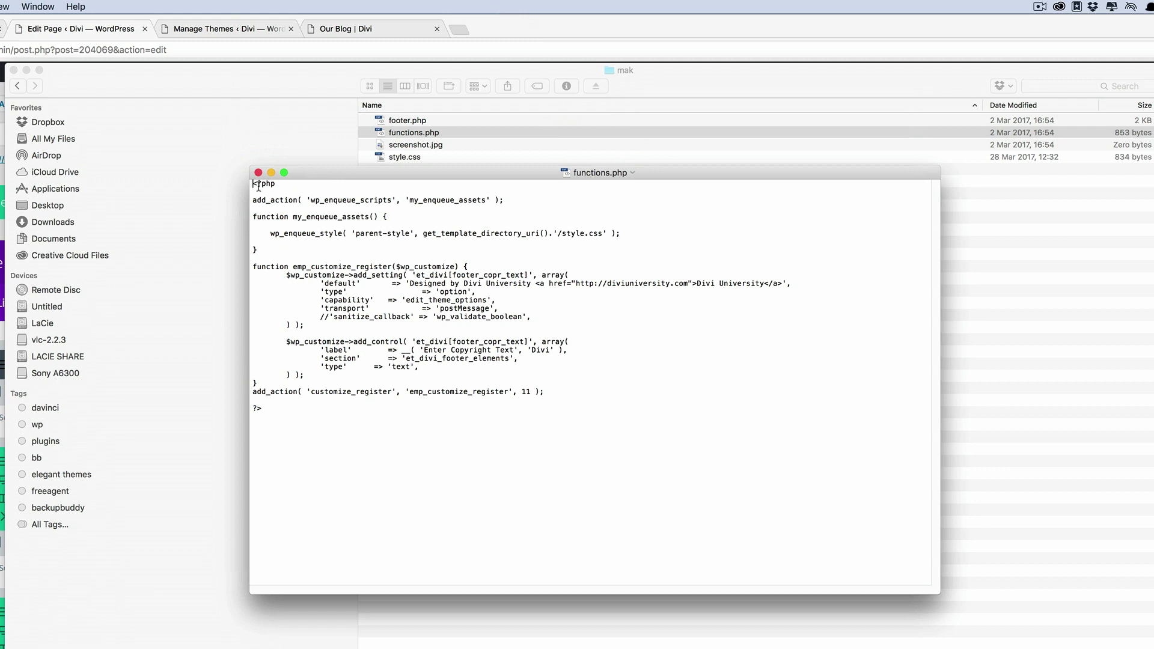
- Insert gallery_size_h and gallery_size_w functions returning '600' and '300', with their blog image height and width filters, at the start of functions.php
{"action": "key", "text": "Return"}
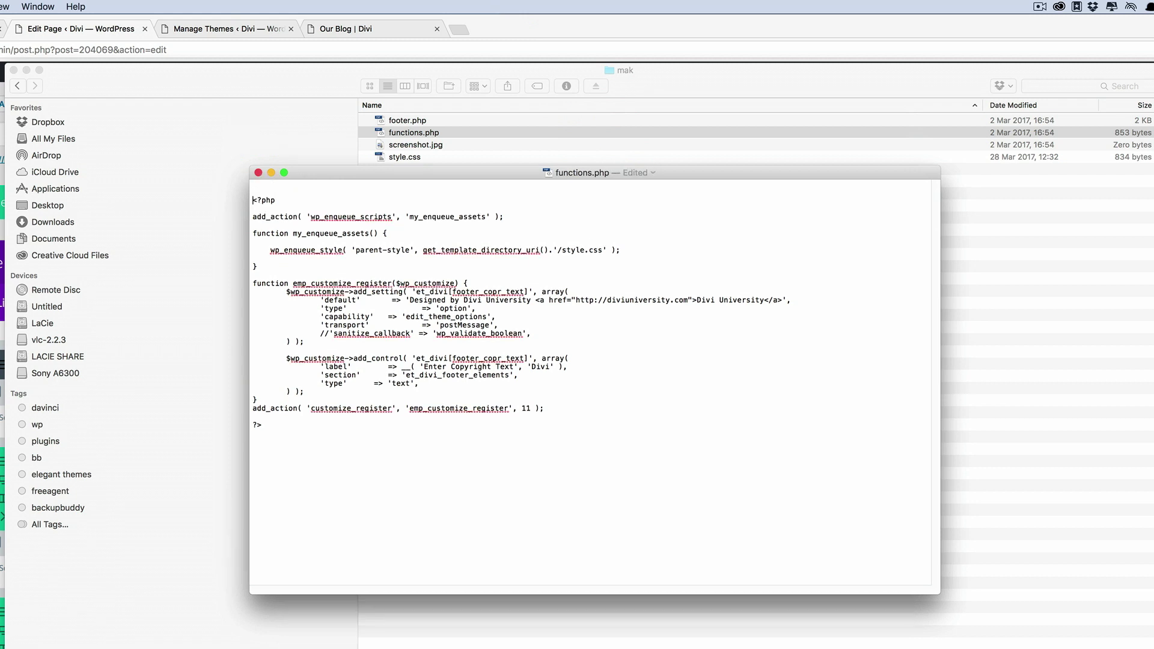
{"action": "type", "text": "function gallery_size_h($height) { return '600'; } add_filter( 'et_pb_blog_image_height', 'gallery_size_h' ); function gallery_size_w($width) { return '300'; } add_filter( 'et_pb_blog_image_width', 'gallery_size_w' );"}
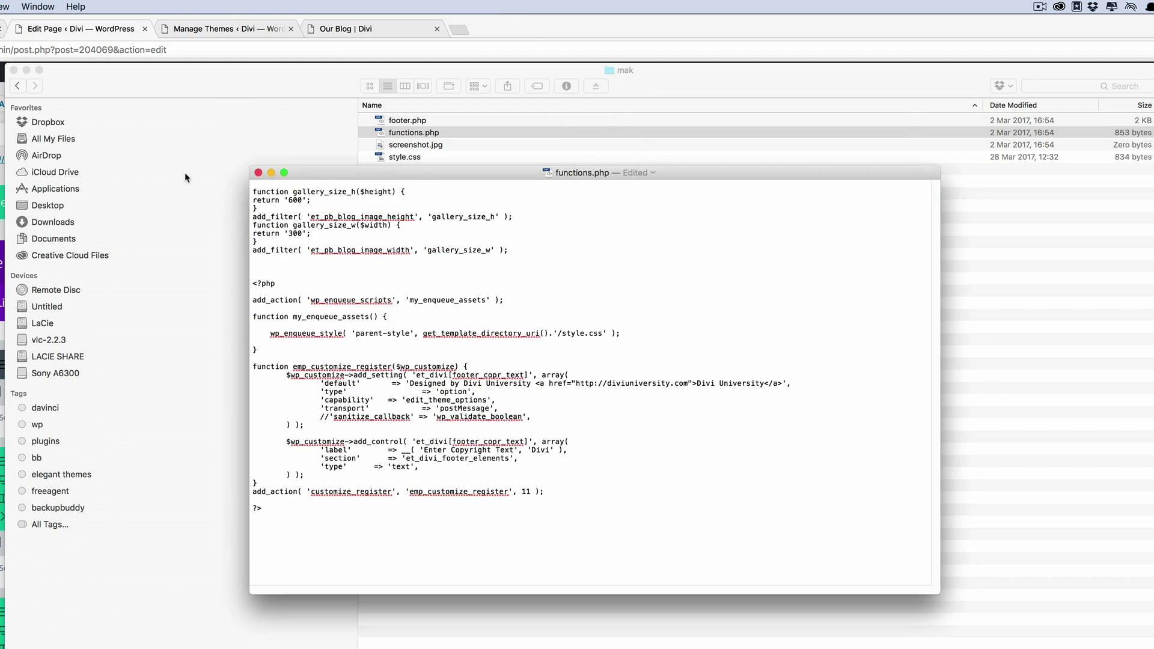
{"action": "left_click_drag", "start_coordinate": [511, 250], "coordinate": [239, 183]}
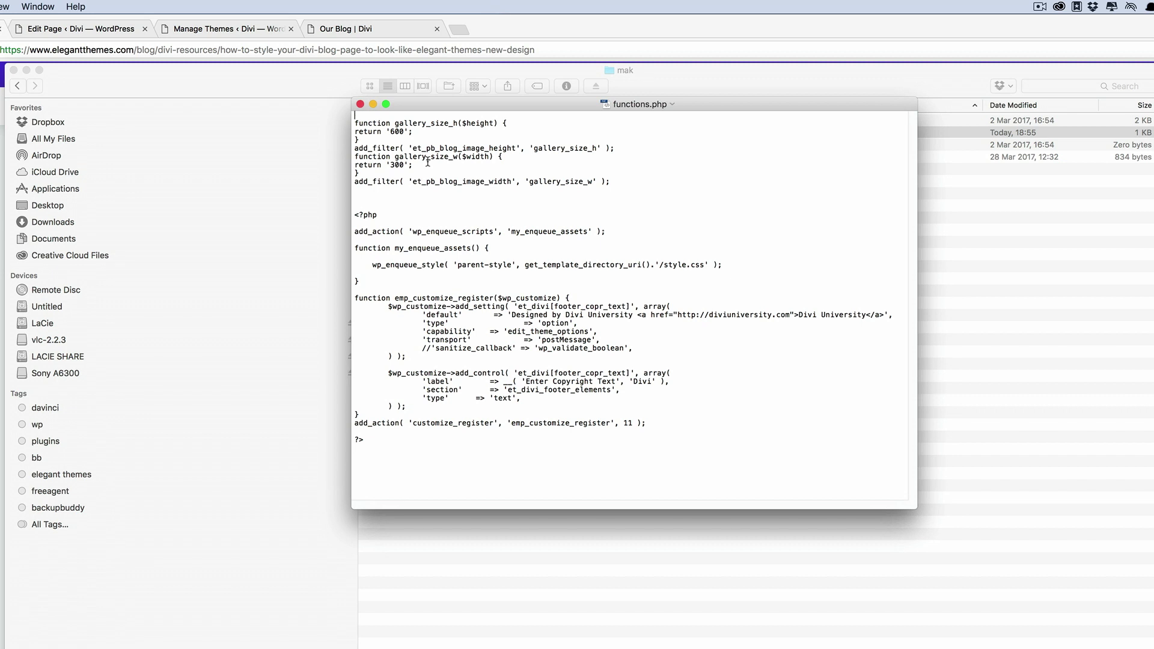
- Wrap the inserted gallery size functions in their own "<?php" and "?>" tags, then save and close functions.php
{"action": "type", "text": "<"}
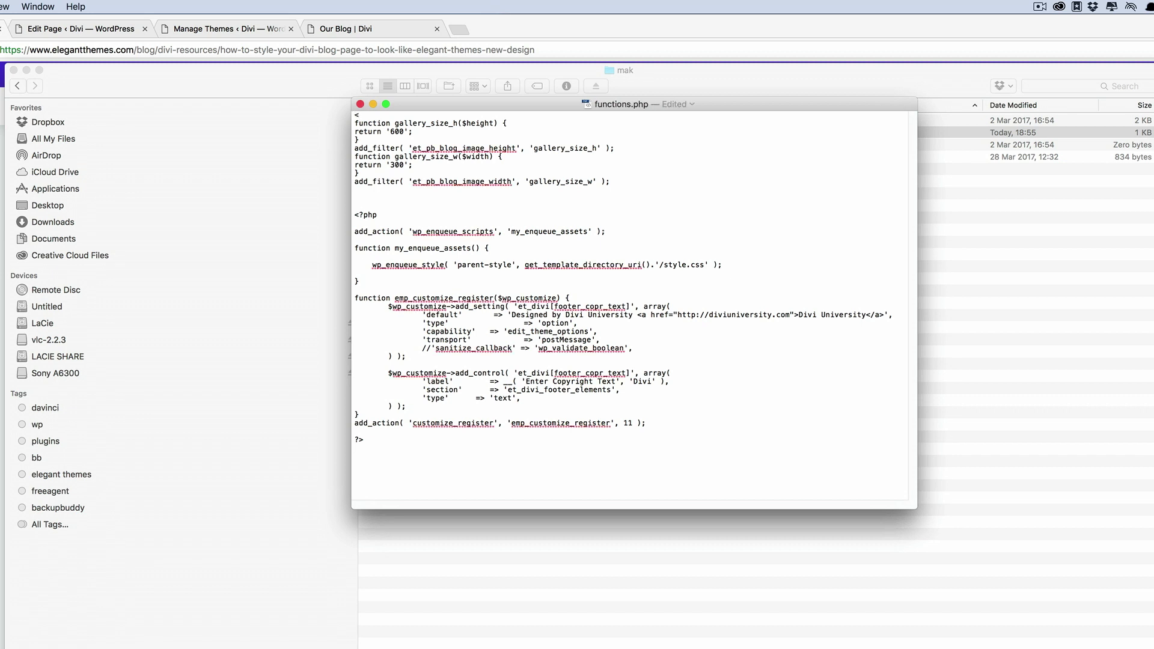
{"action": "type", "text": "?php"}
{"action": "key", "text": "Return"}
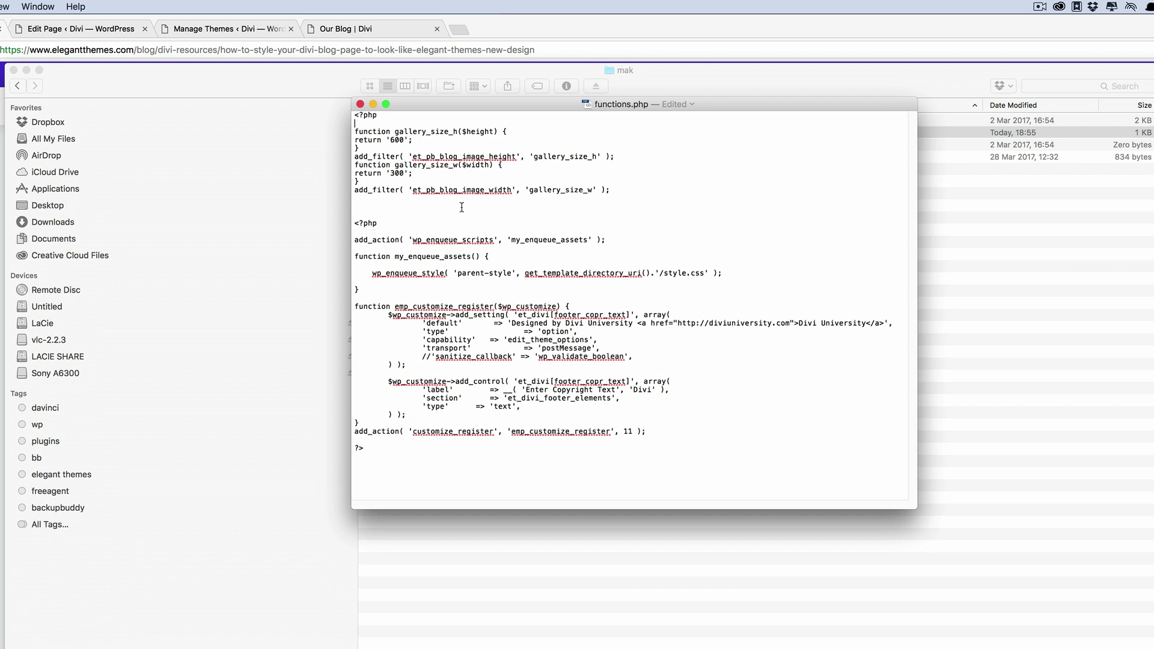
{"action": "left_click", "coordinate": [358, 208]}
{"action": "type", "text": "?>"}
{"action": "key", "text": "Return"}
{"action": "key", "text": "super+s"}
{"action": "left_click", "coordinate": [360, 104]}
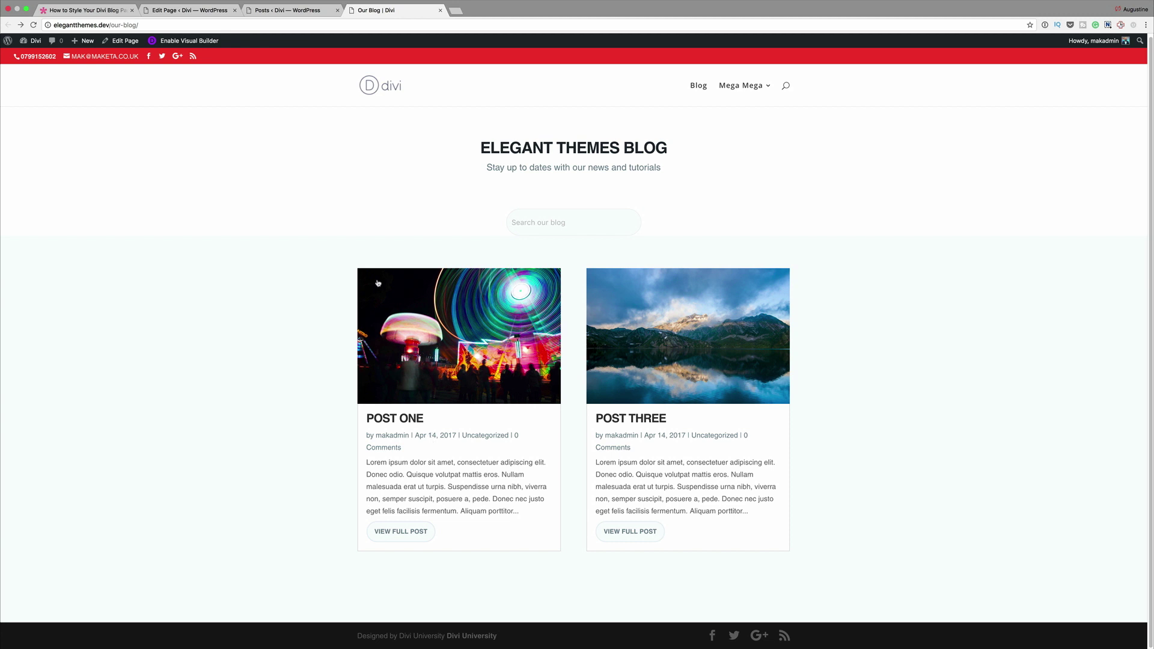
- Return to the WordPress admin and open the Integration settings of the Divi Theme Options
{"action": "left_click", "coordinate": [190, 10]}
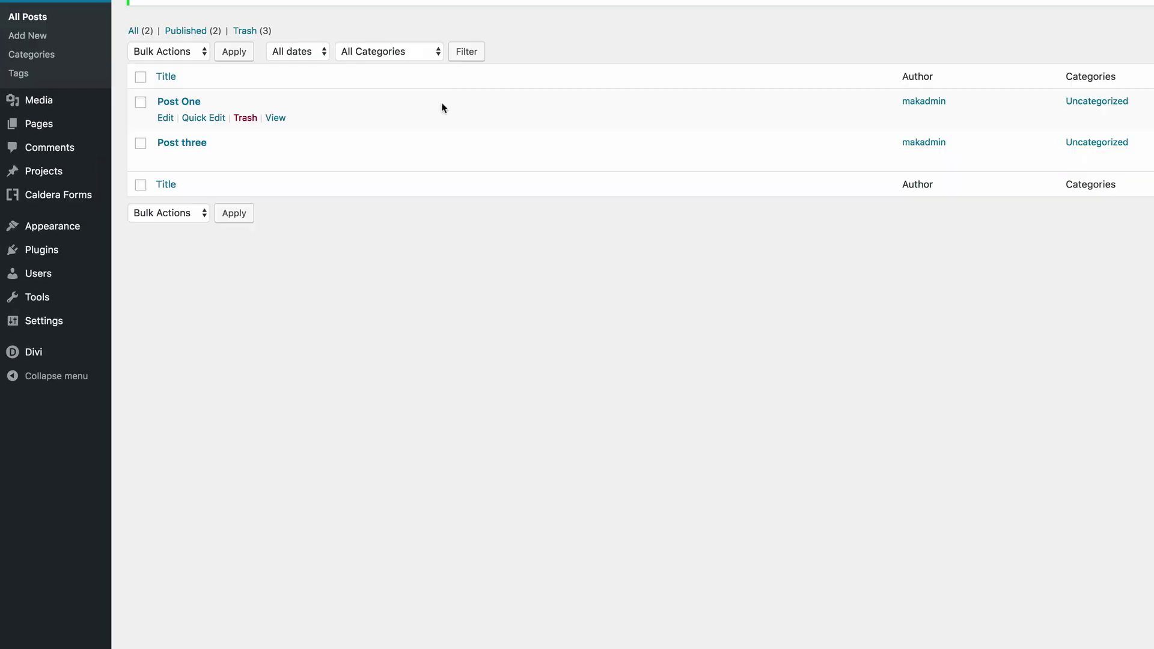
{"action": "mouse_move", "coordinate": [31, 355]}
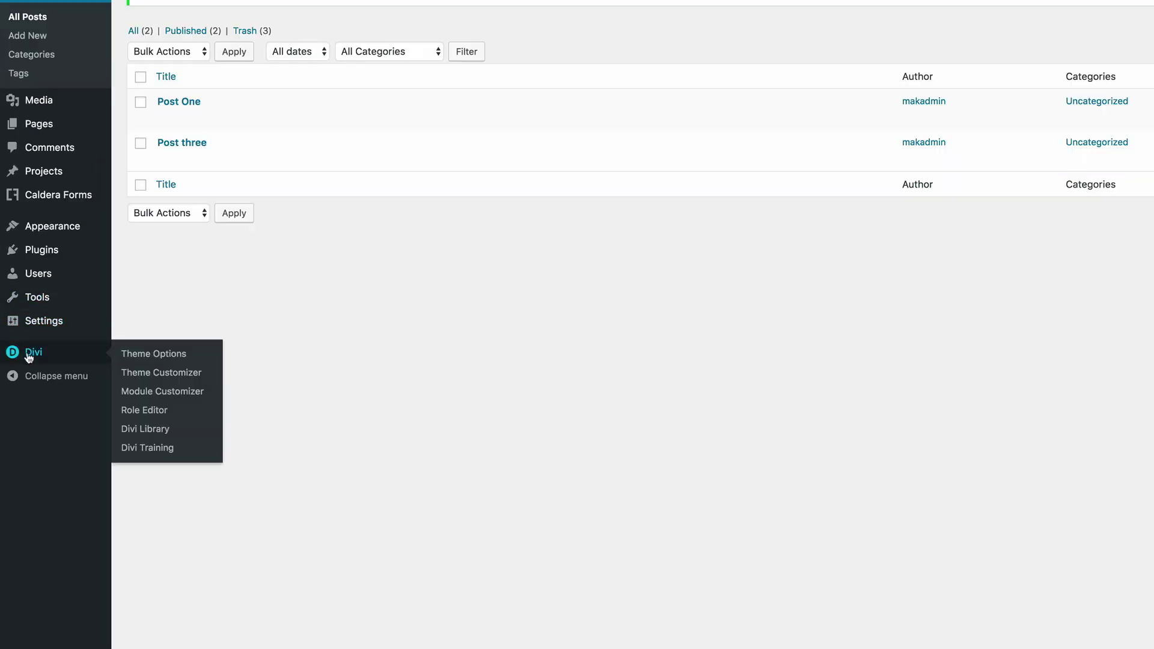
{"action": "left_click", "coordinate": [158, 359]}
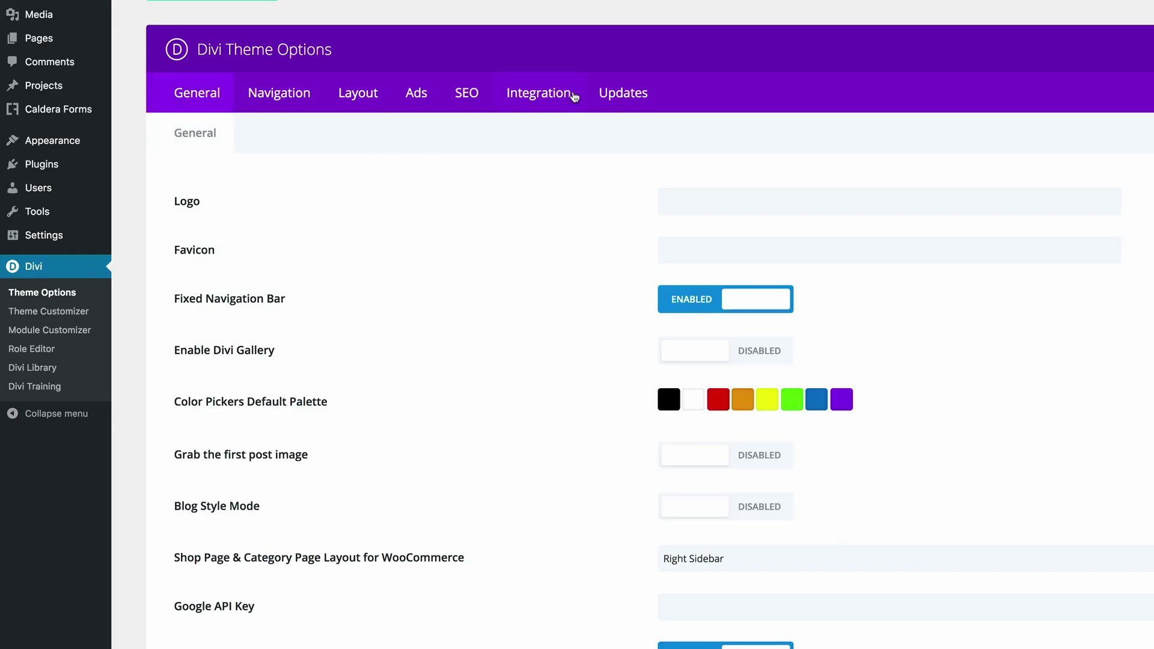
{"action": "left_click", "coordinate": [553, 95]}
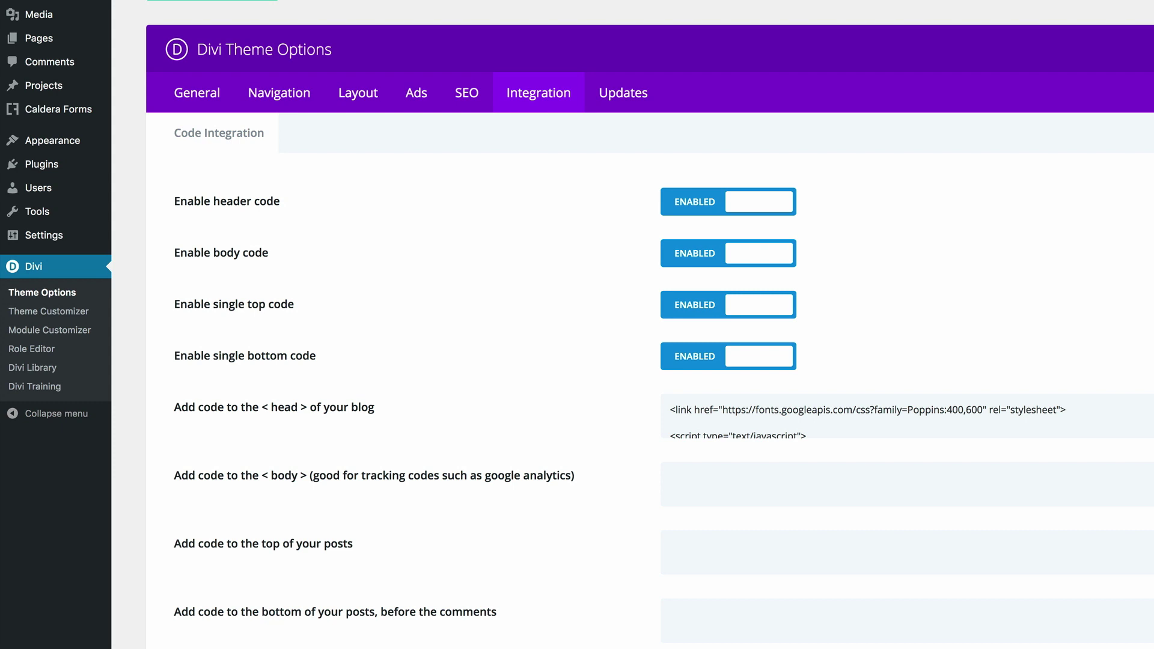
- Append a second jQuery script to the head code that moves each "article.et_pb_post" image after its ".post-meta", and save the changes
{"action": "left_click", "coordinate": [746, 424]}
{"action": "left_click", "coordinate": [290, 322]}
{"action": "key", "text": "Return"}
{"action": "key", "text": "Return"}
{"action": "type", "text": "<script type=\"text/javascript\"> jQuery(document).ready(function(){ jQuery(\"article.et_pb_post\").each(function(){ jQuery(\">a:first-child, .et_pb_image_container\", this).insertAfter(jQuery(\".post-meta\", this)); }); }); </script>"}
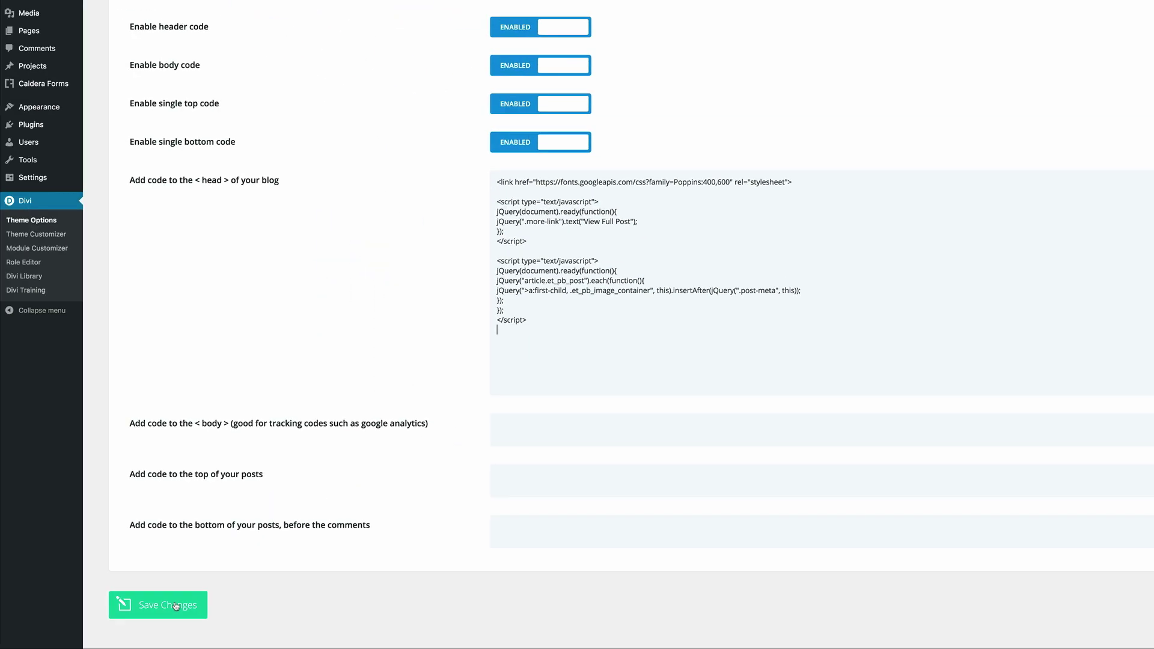
{"action": "left_click", "coordinate": [177, 606]}
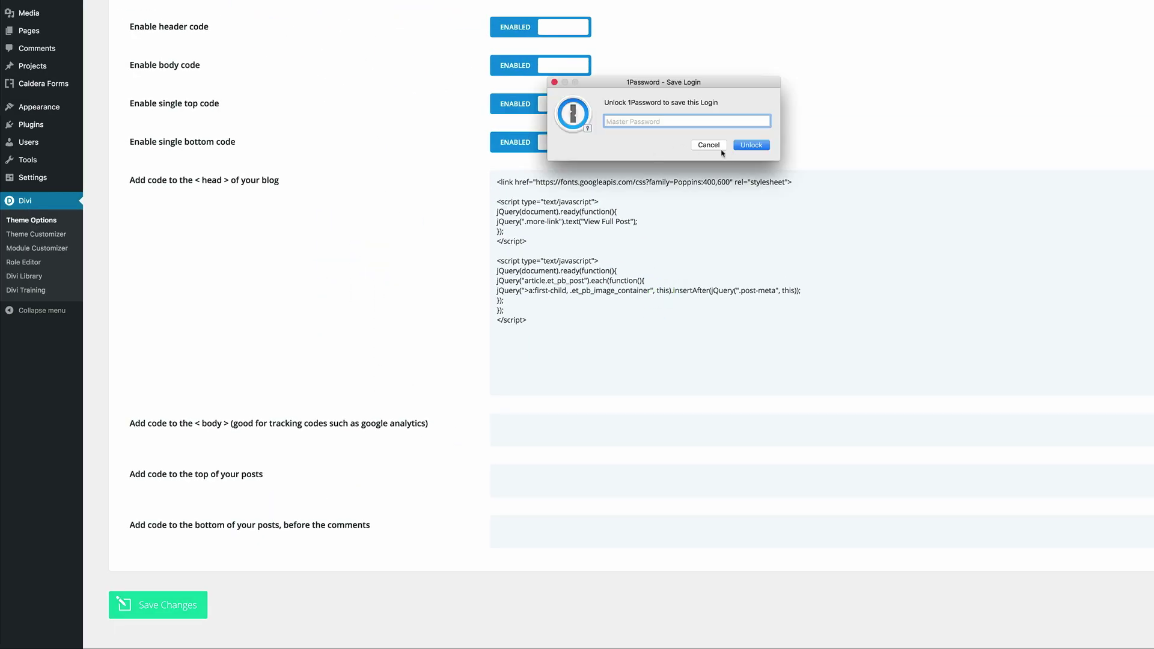
- Dismiss the save-login prompt, open the General theme options and enlarge the Custom CSS field to show its last rules
{"action": "left_click", "coordinate": [709, 146]}
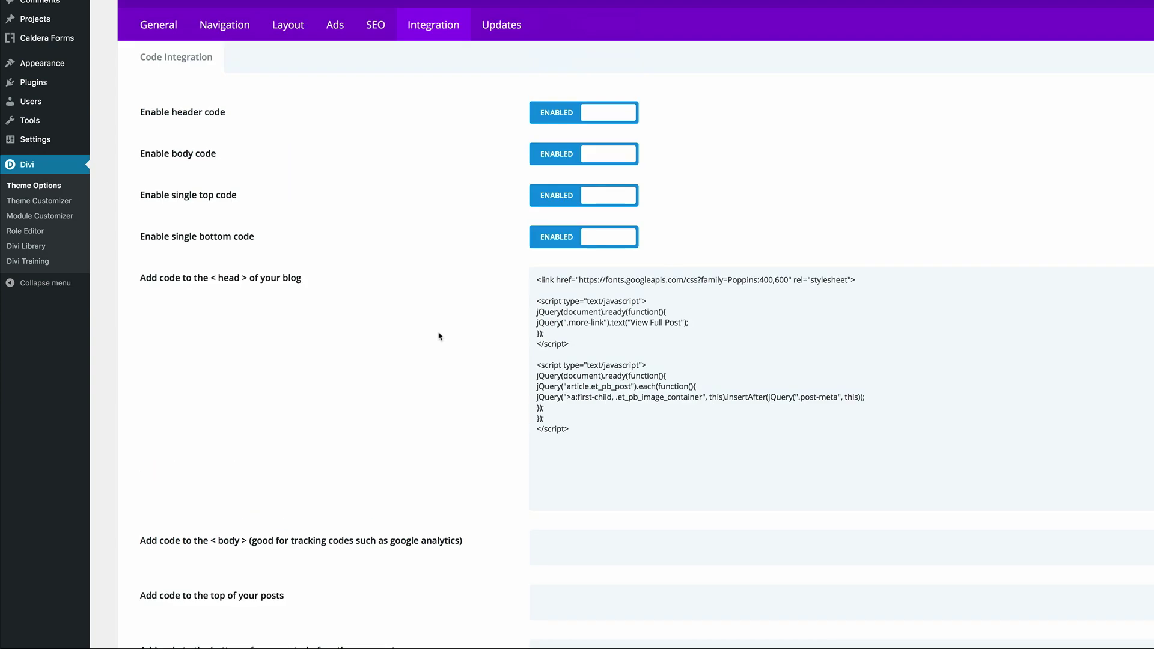
{"action": "left_click", "coordinate": [149, 27]}
{"action": "scroll", "coordinate": [394, 282], "scroll_direction": "down", "scroll_amount": 15}
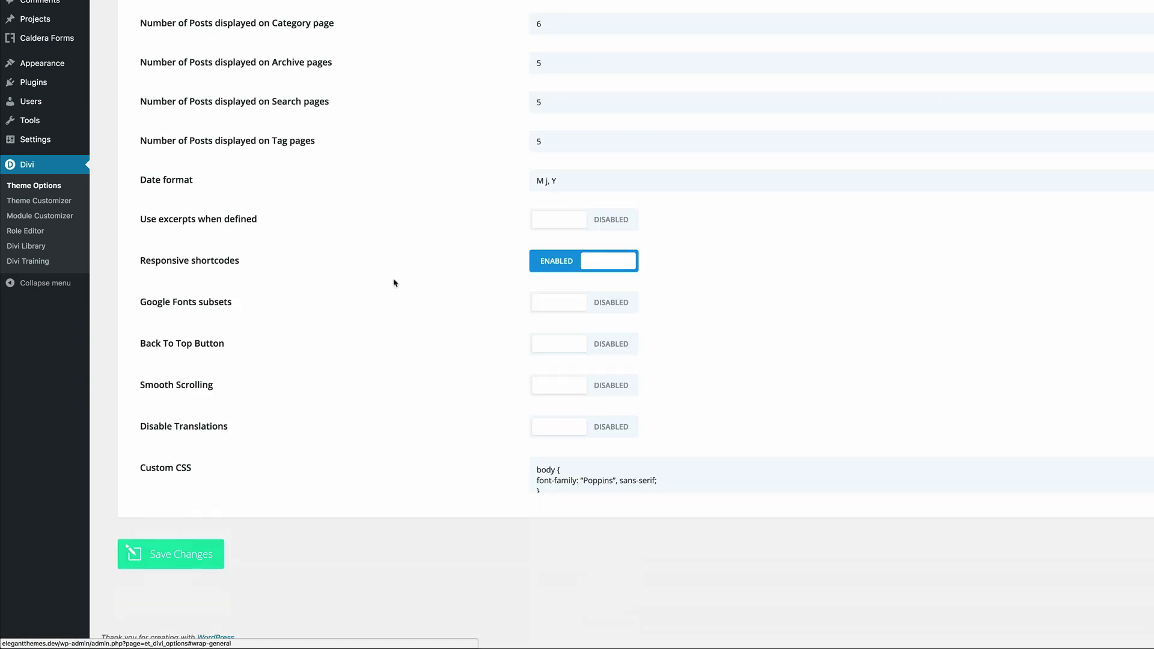
{"action": "left_click_drag", "start_coordinate": [1064, 490], "coordinate": [998, 623]}
{"action": "scroll", "coordinate": [873, 540], "scroll_direction": "down", "scroll_amount": 5}
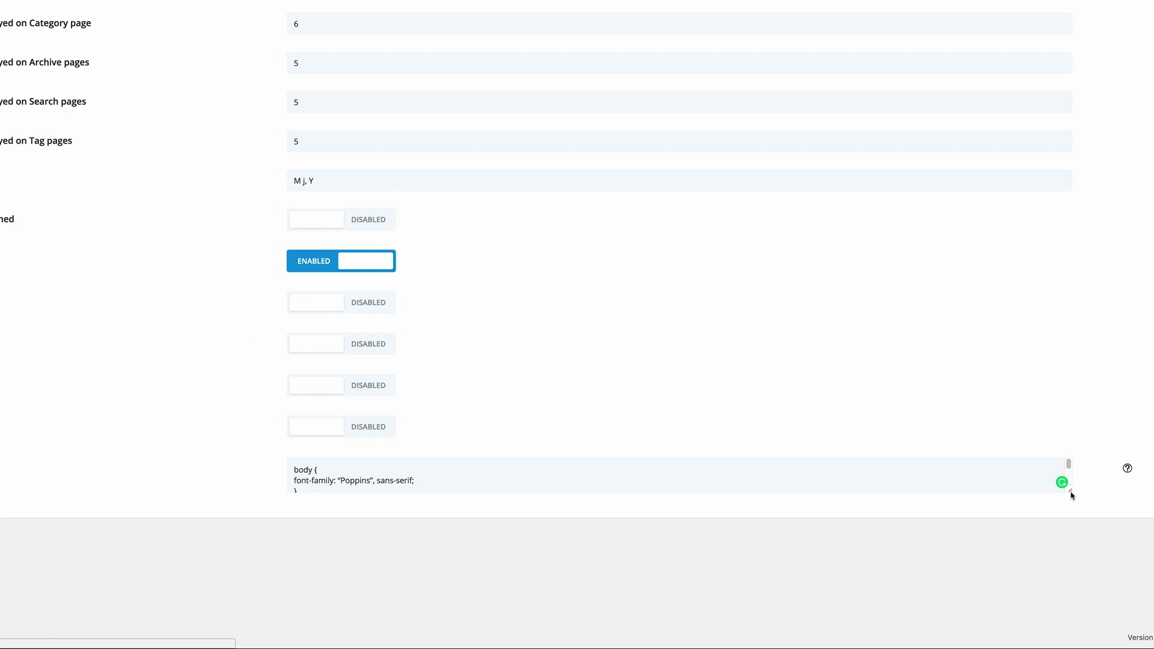
{"action": "scroll", "coordinate": [873, 540], "scroll_direction": "down", "scroll_amount": 5}
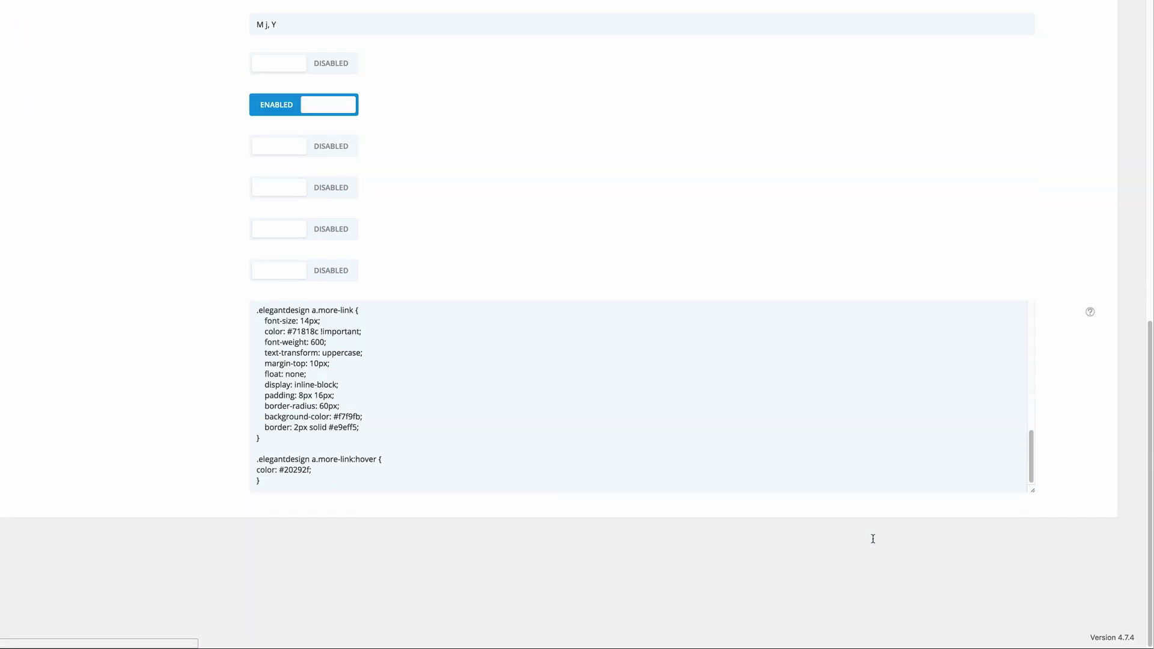
- Append Custom CSS giving blog grid posts 40px padding, centered text and a box shadow, and .post-meta a 40px bottom margin; save the changes
{"action": "left_click", "coordinate": [281, 485]}
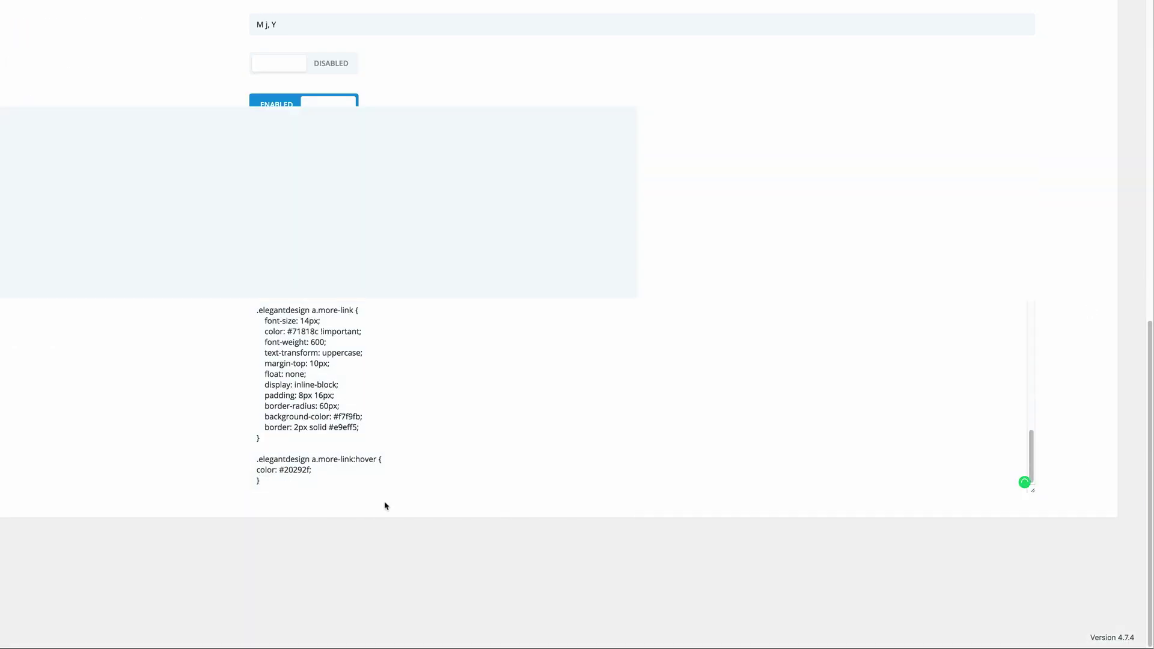
{"action": "key", "text": "Return"}
{"action": "key", "text": "Return"}
{"action": "key", "text": "Return"}
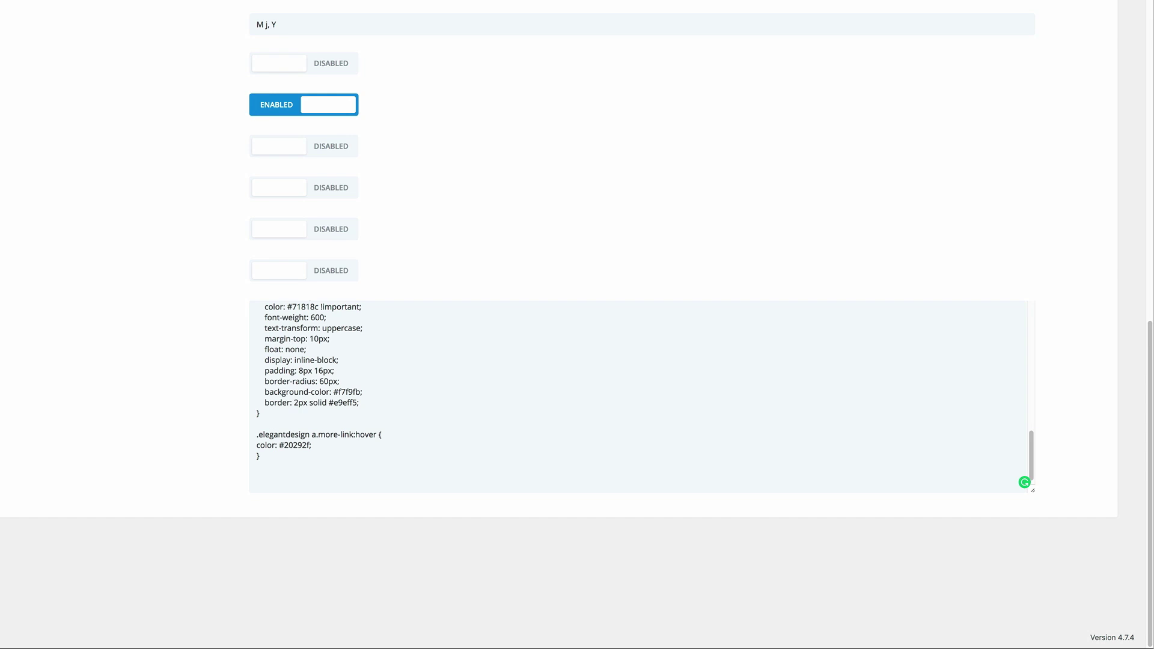
{"action": "key", "text": "super+v"}
{"action": "key", "text": "Return"}
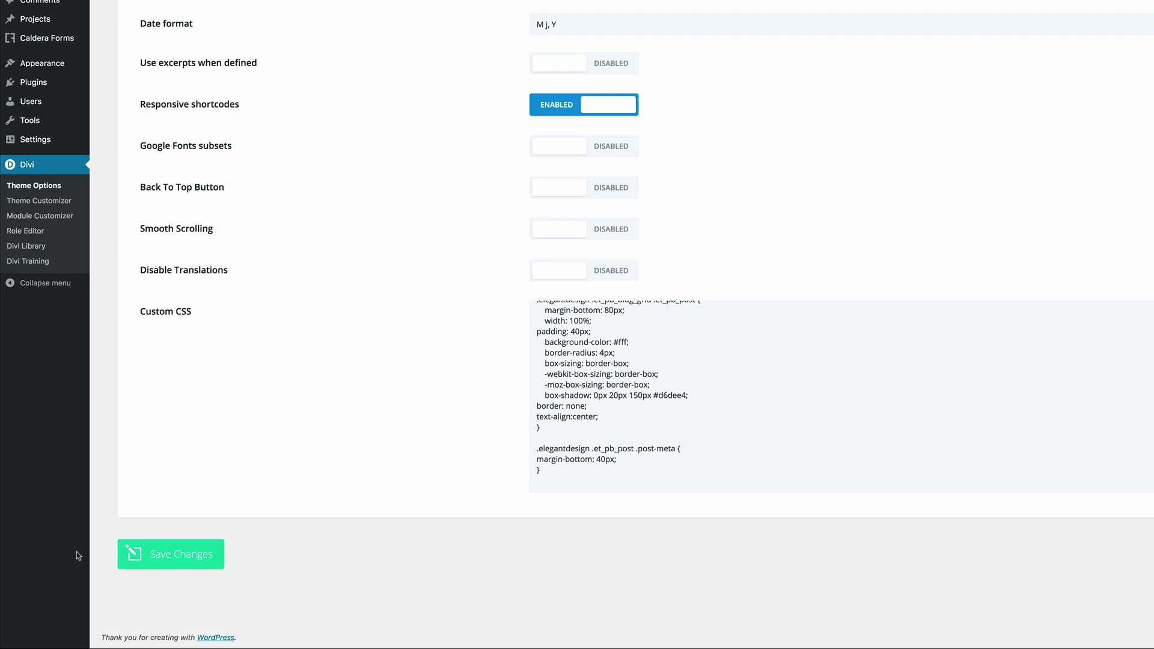
{"action": "left_click", "coordinate": [174, 556]}
{"action": "left_click", "coordinate": [763, 107]}
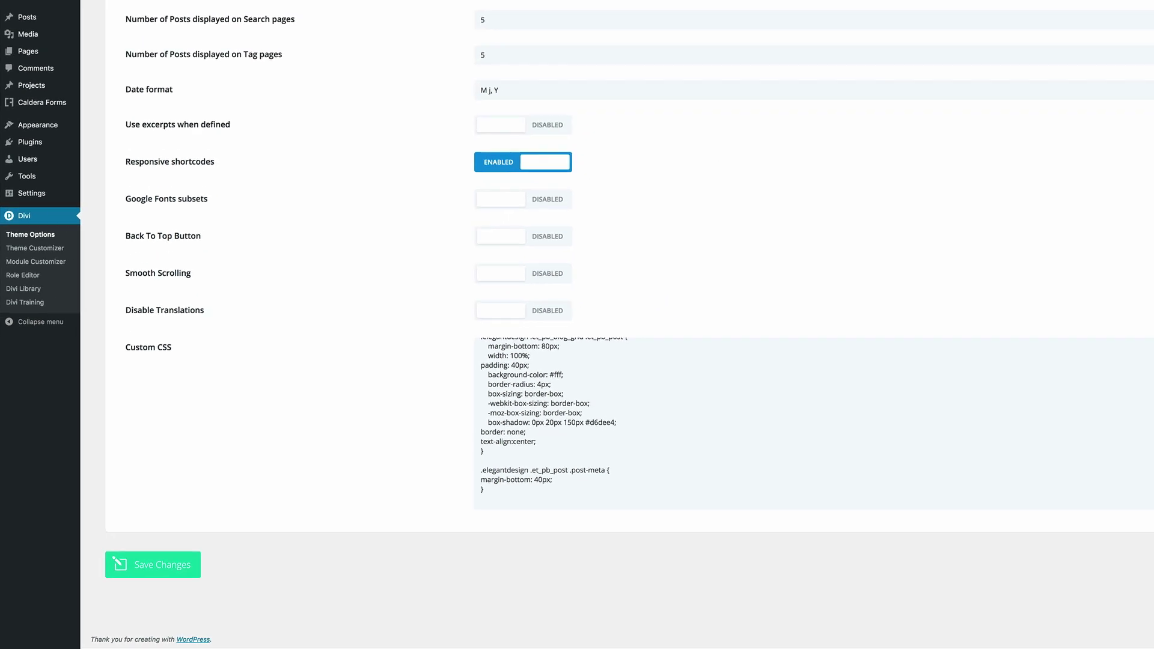
- Reload the Our Blog page and examine the layout and styling of the post cards
{"action": "left_click", "coordinate": [409, 10]}
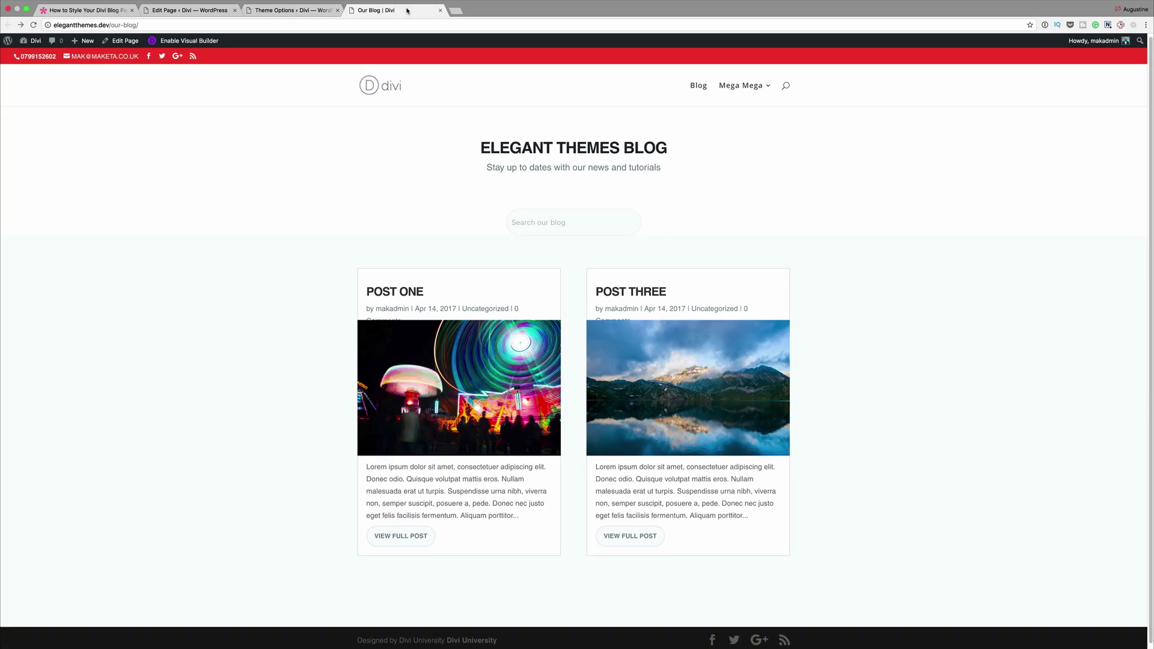
{"action": "left_click", "coordinate": [34, 24]}
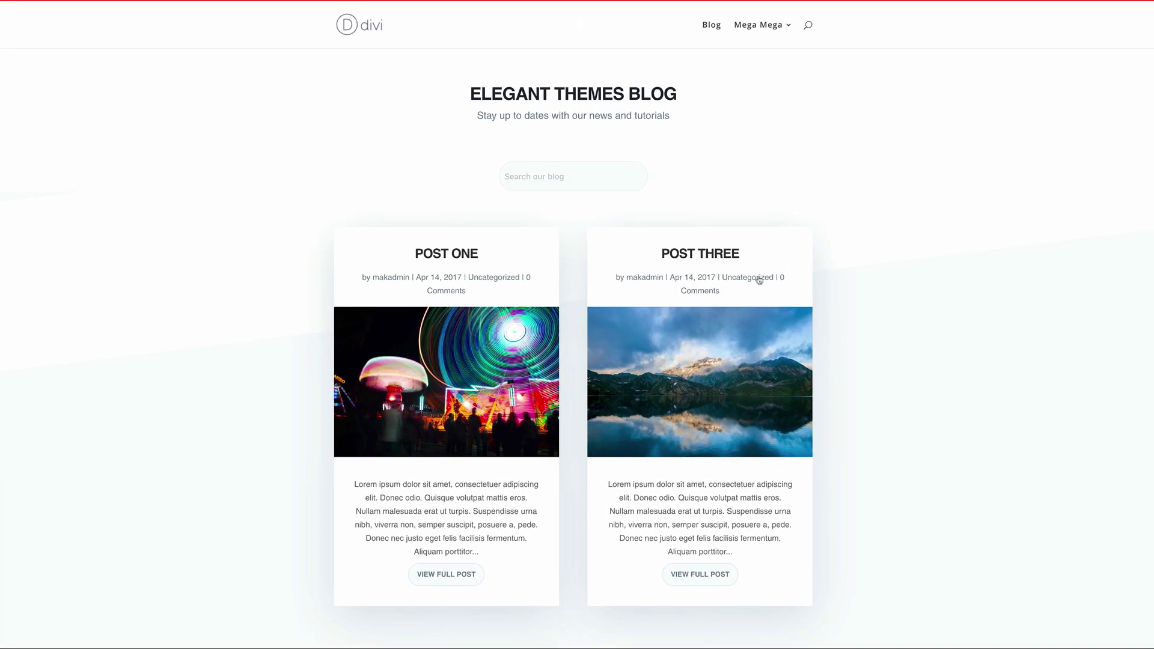
{"action": "scroll", "coordinate": [505, 198], "scroll_direction": "down", "scroll_amount": 1}
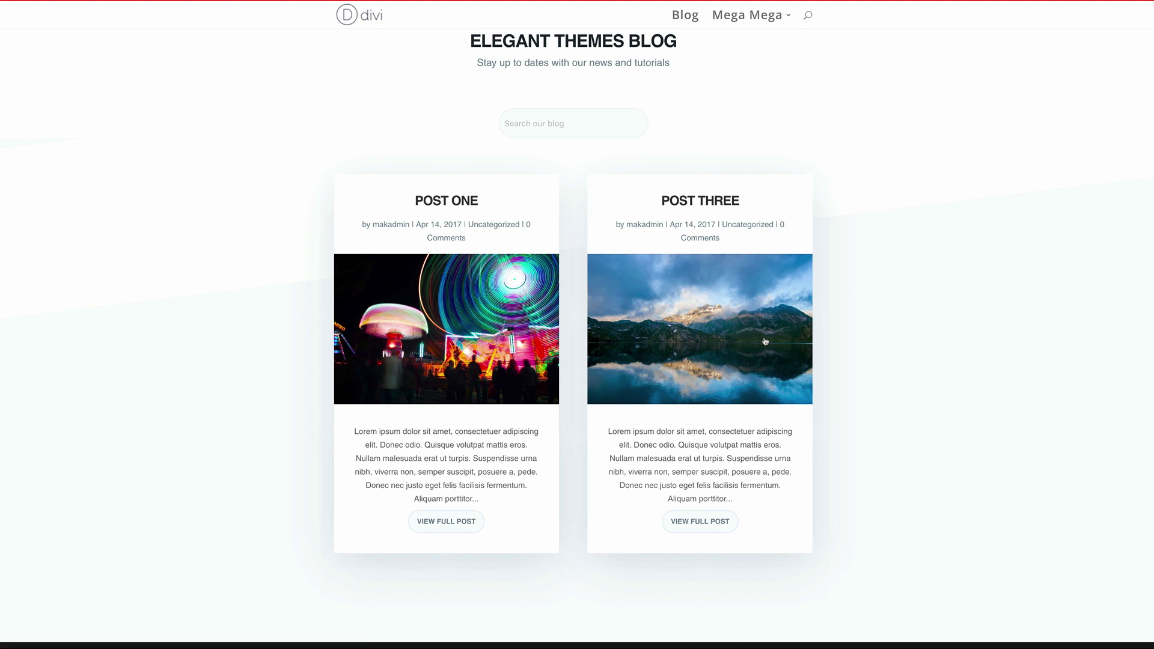
{"action": "scroll", "coordinate": [863, 424], "scroll_direction": "up", "scroll_amount": 1}
{"action": "scroll", "coordinate": [863, 424], "scroll_direction": "up", "scroll_amount": 1}
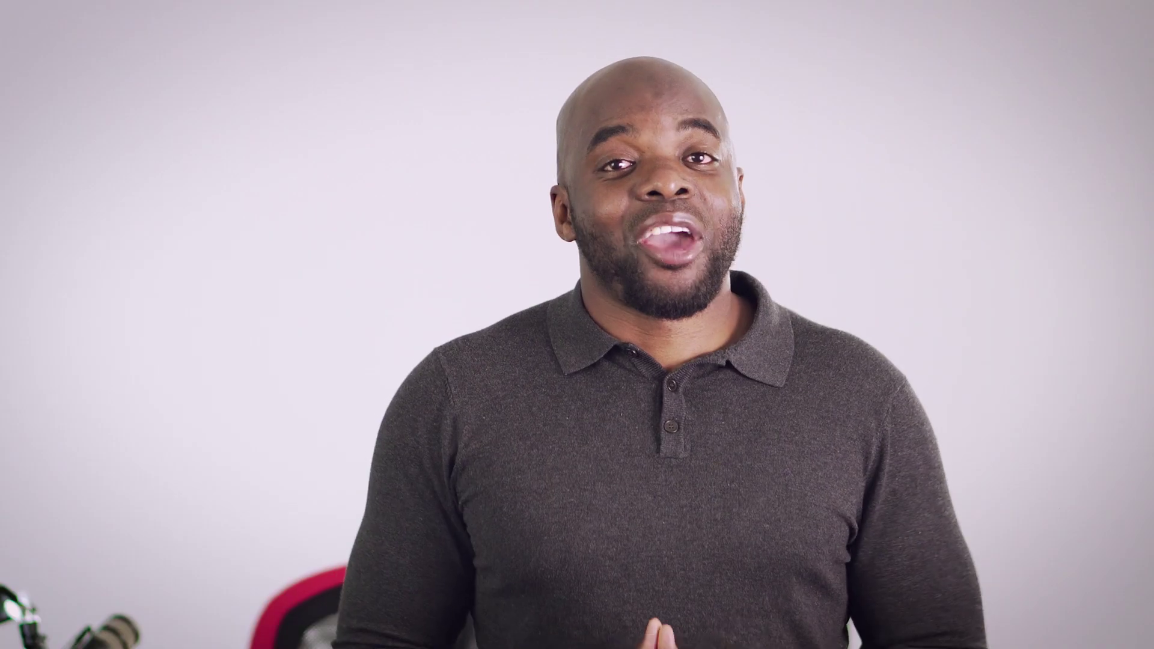